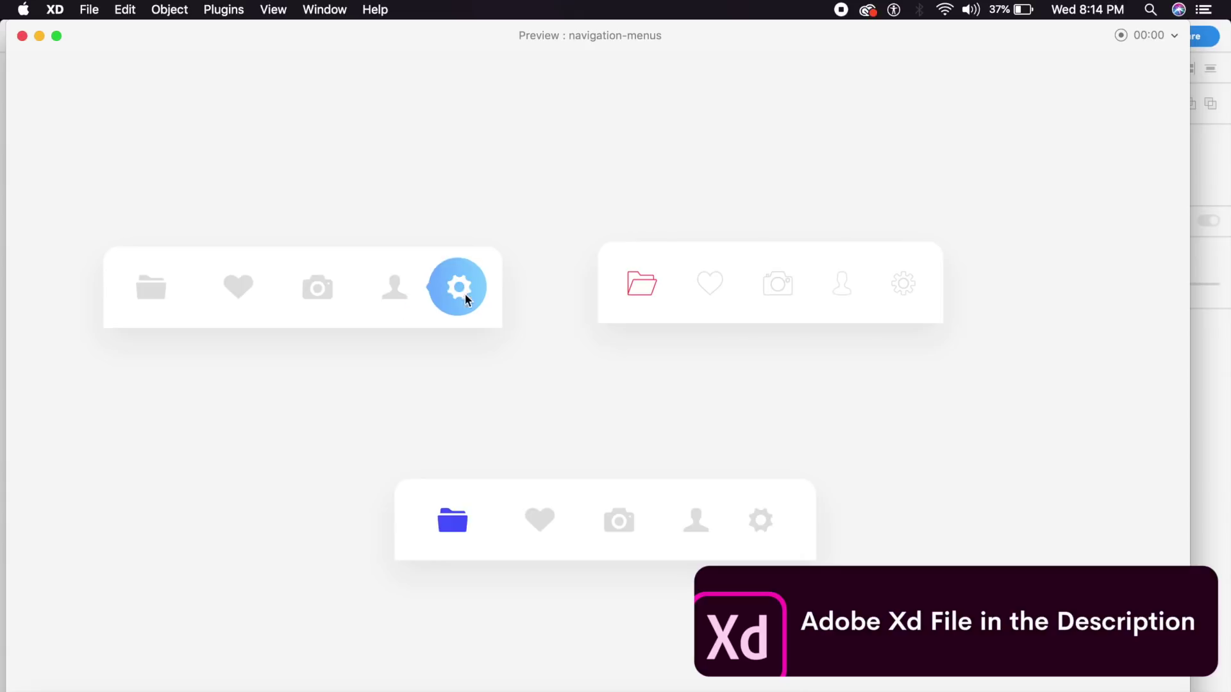
# Test the icon transitions of the blue-circle menu and the outlined-icon menu in the preview
pyautogui.click(161, 304)
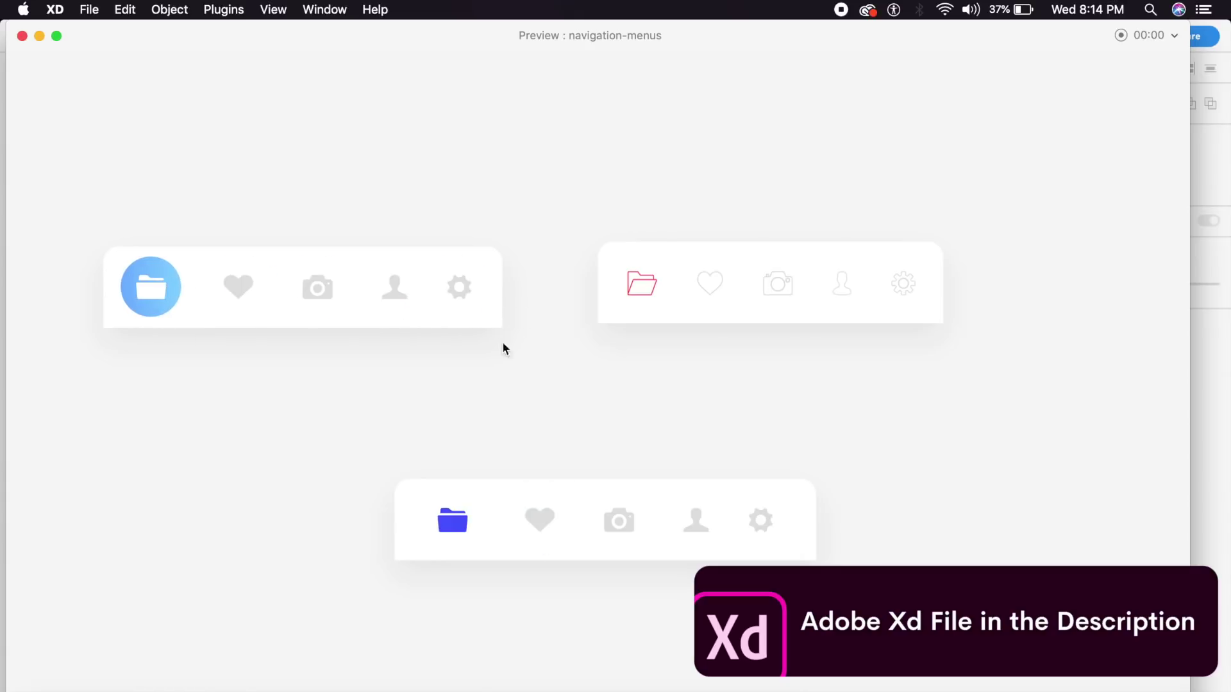
pyautogui.click(715, 290)
pyautogui.click(770, 286)
pyautogui.click(838, 292)
pyautogui.click(904, 289)
pyautogui.click(753, 291)
pyautogui.click(641, 301)
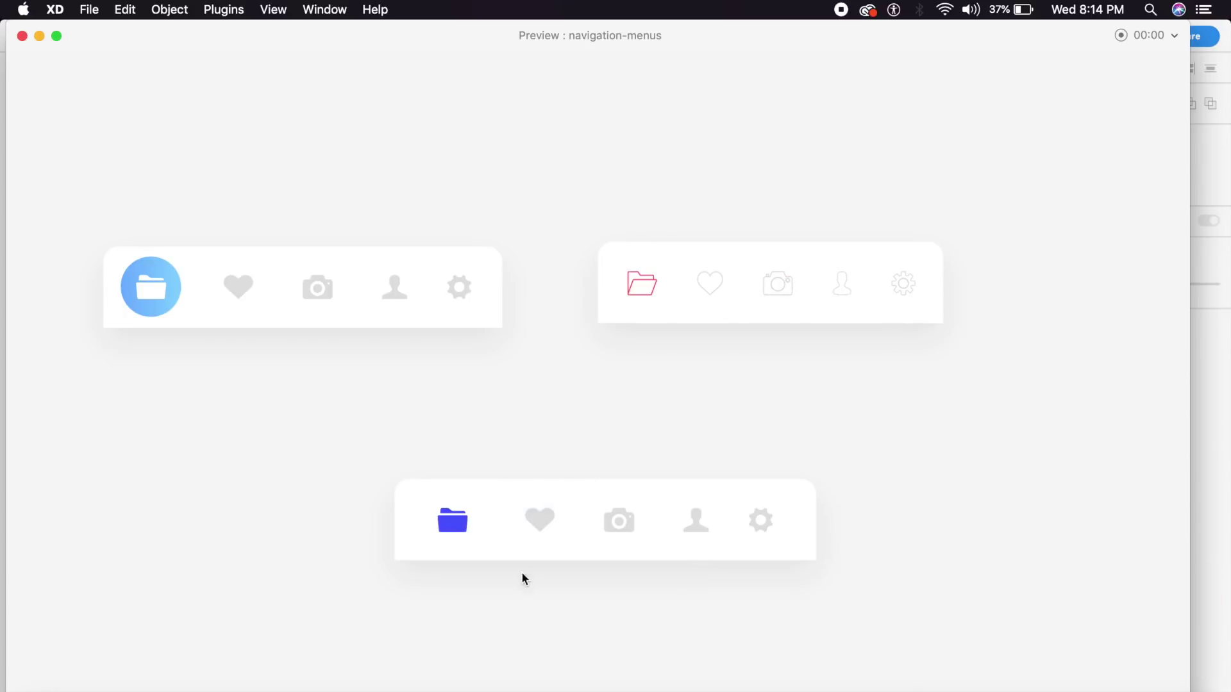
# Test each icon's active state in the lower filled-icon menu, return it to the folder, and close the preview
pyautogui.click(550, 524)
pyautogui.click(617, 527)
pyautogui.click(702, 527)
pyautogui.click(766, 527)
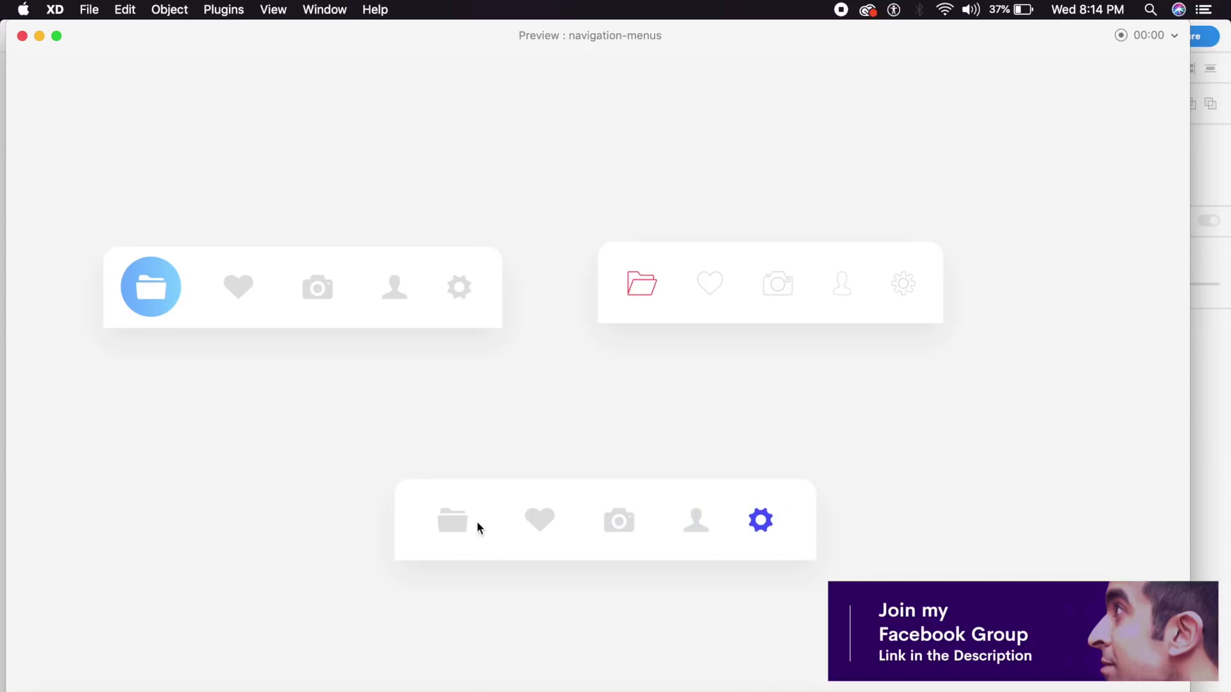
pyautogui.click(458, 522)
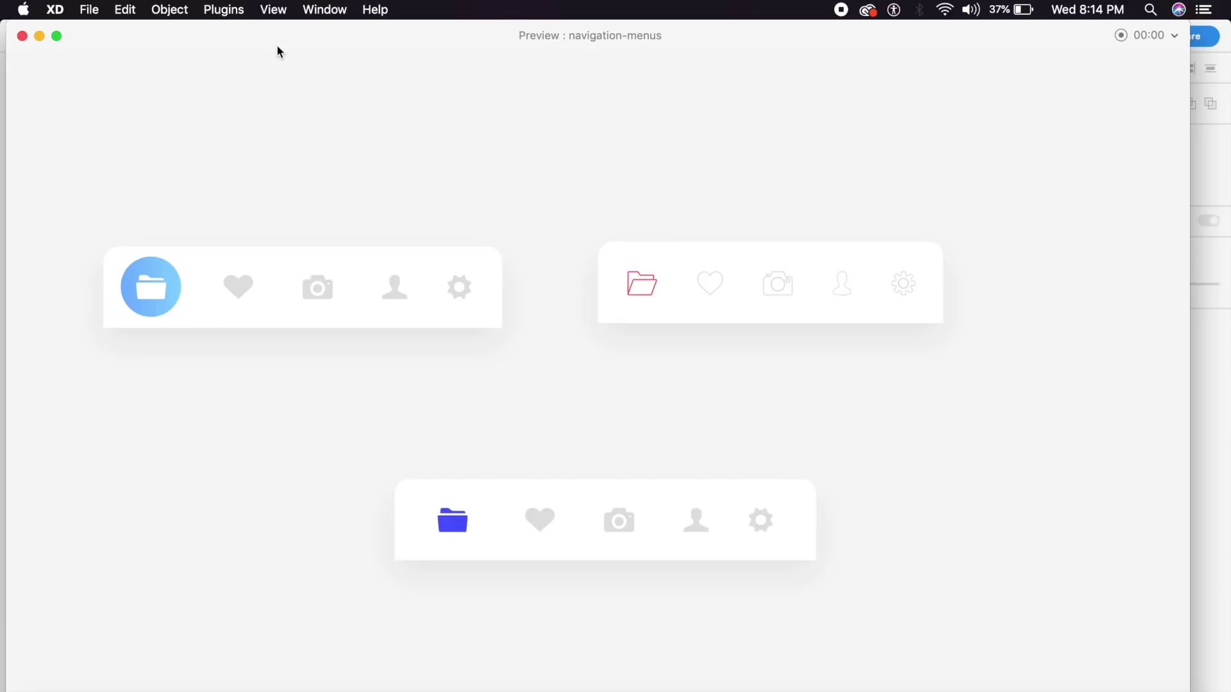
pyautogui.click(22, 36)
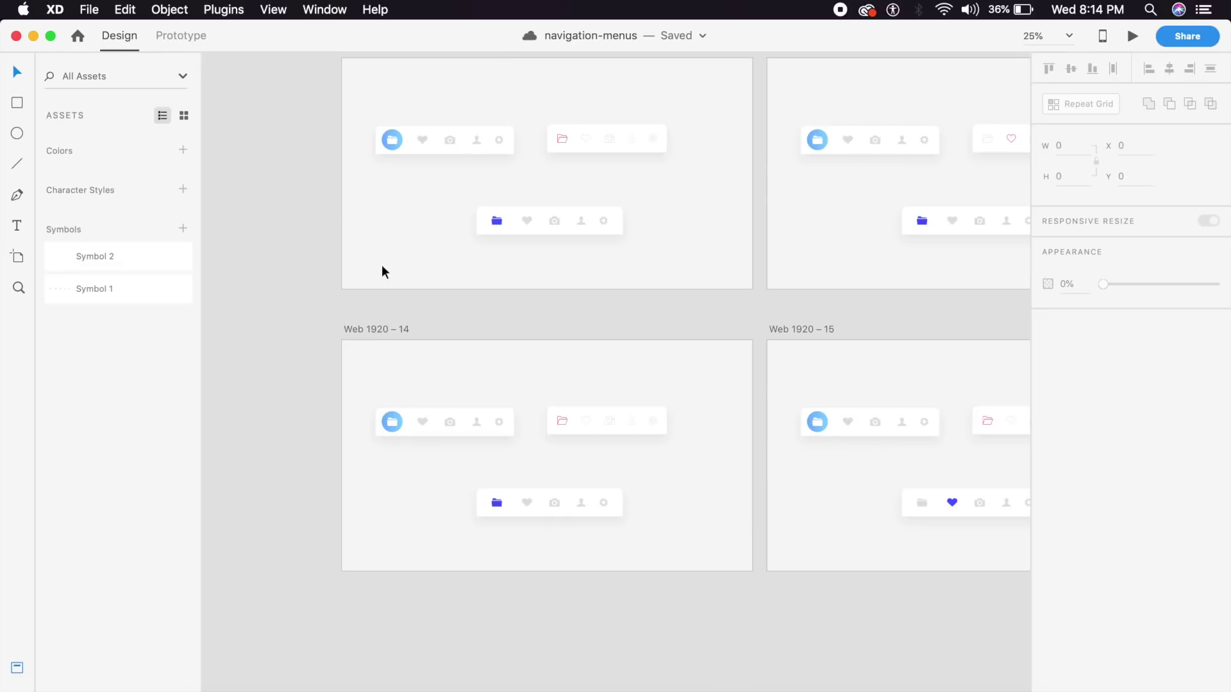
# Create a Web 1920 artboard on an empty area of the canvas
pyautogui.press('super+minus')
pyautogui.press('super+minus')
pyautogui.moveTo(616, 411); pyautogui.dragTo(603, 221)
pyautogui.moveTo(586, 354); pyautogui.dragTo(553, 116)
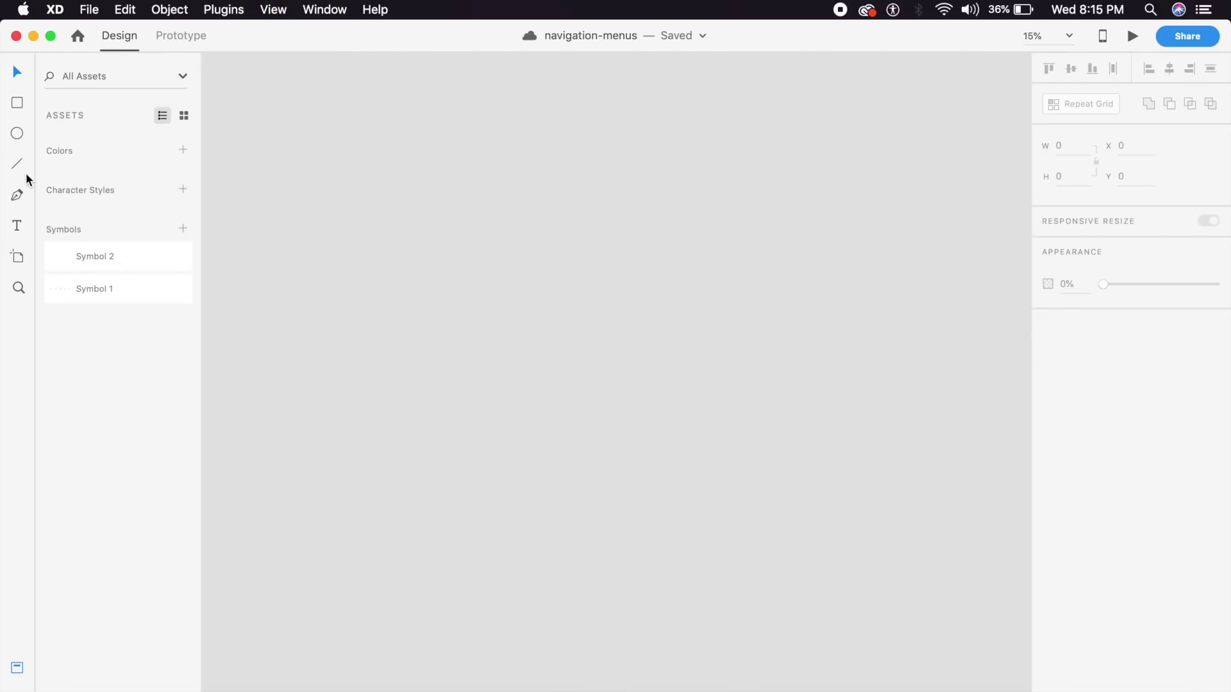
pyautogui.click(16, 254)
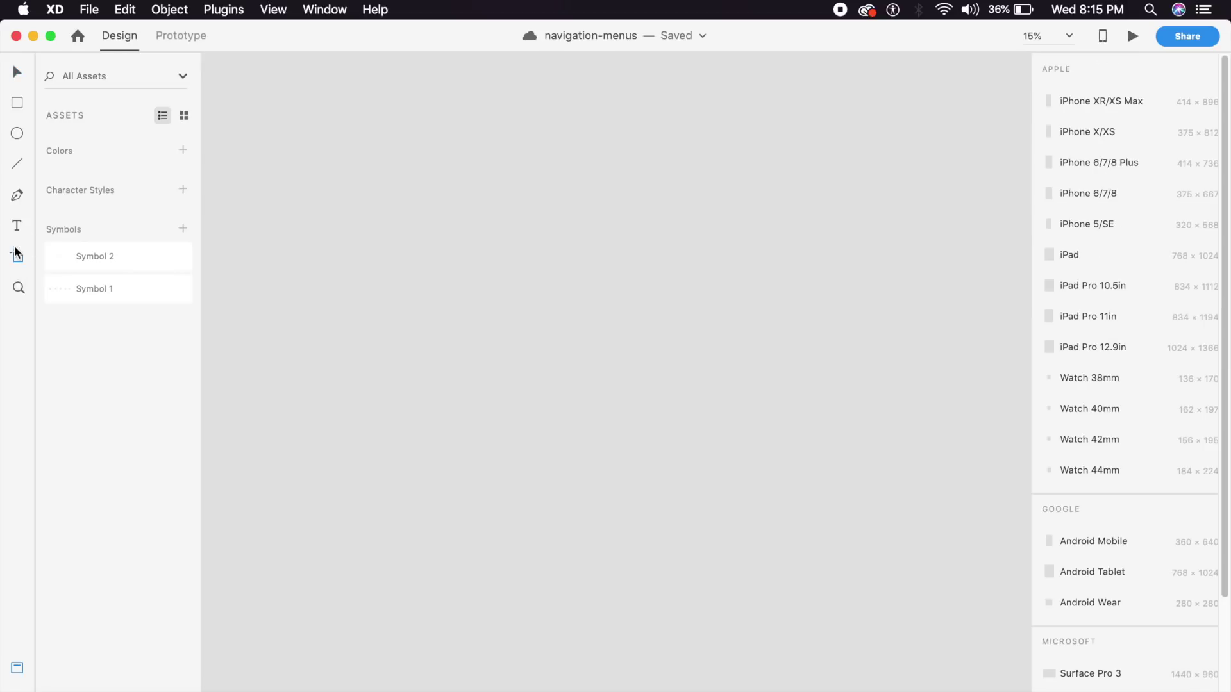
pyautogui.scroll(-3, 1182, 661)
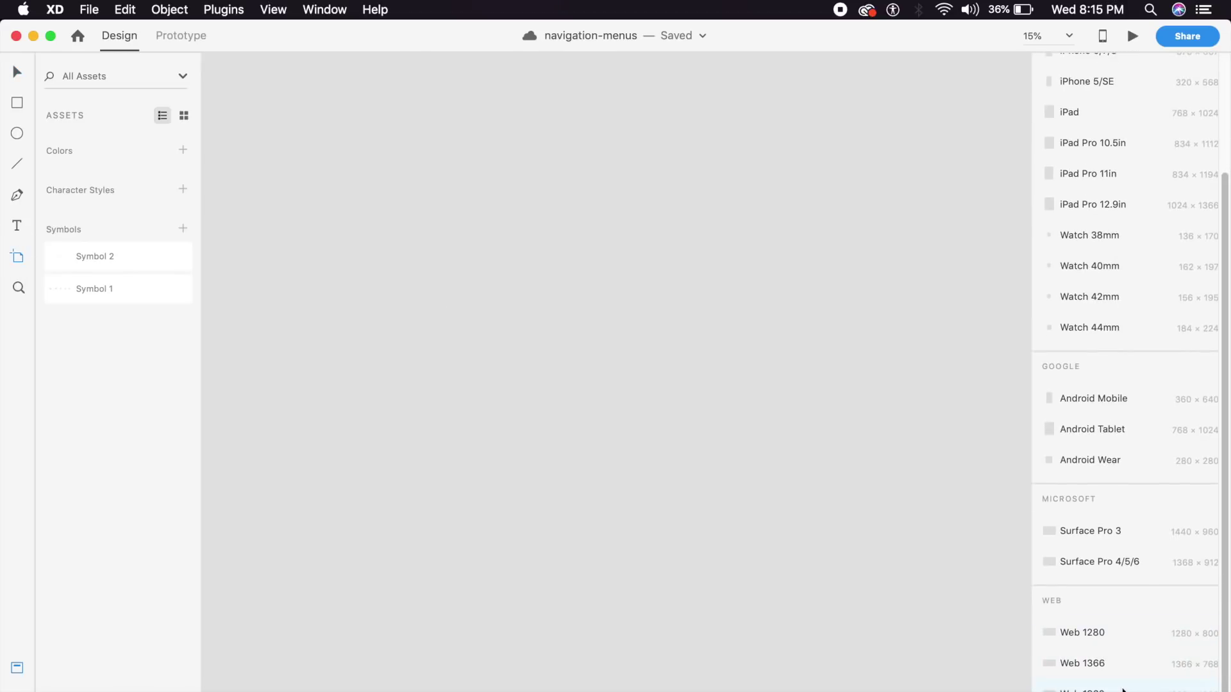
pyautogui.click(1127, 686)
pyautogui.click(17, 72)
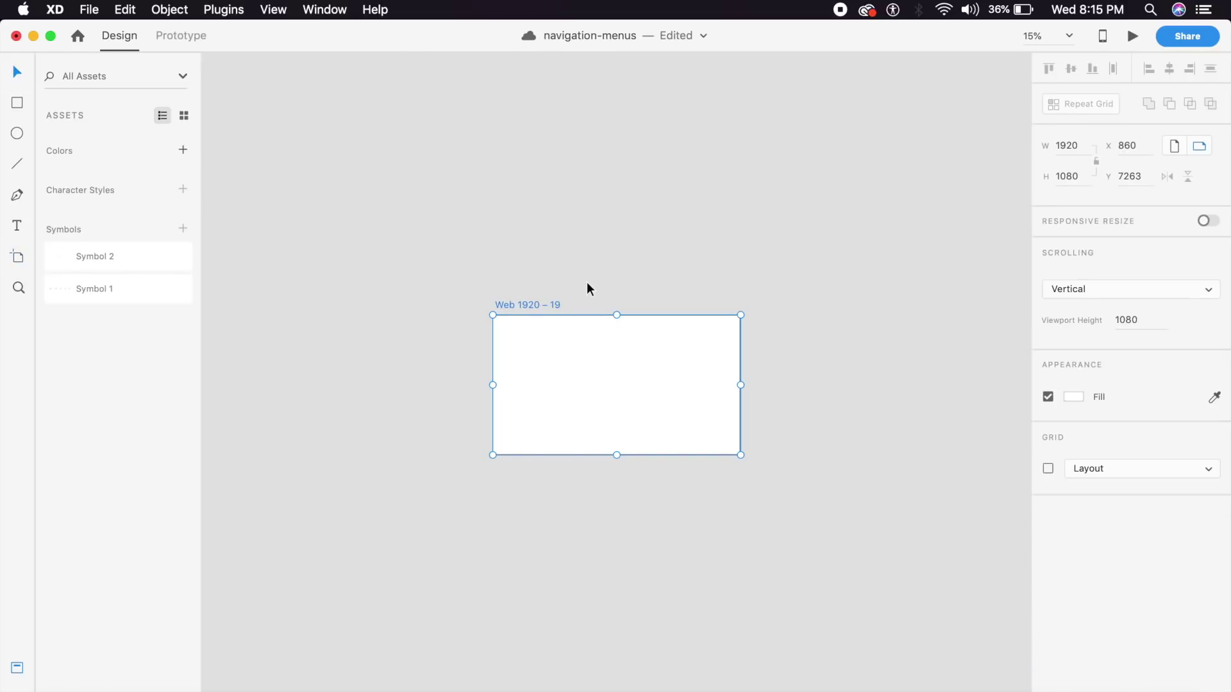
# Narrow the new artboard to a width of about 1194, keeping its height
pyautogui.press('super+equal')
pyautogui.moveTo(821, 385); pyautogui.dragTo(667, 386)
pyautogui.press('super+equal')
pyautogui.moveTo(533, 486); pyautogui.dragTo(591, 495)
pyautogui.press('super+equal')
pyautogui.press('super+minus')
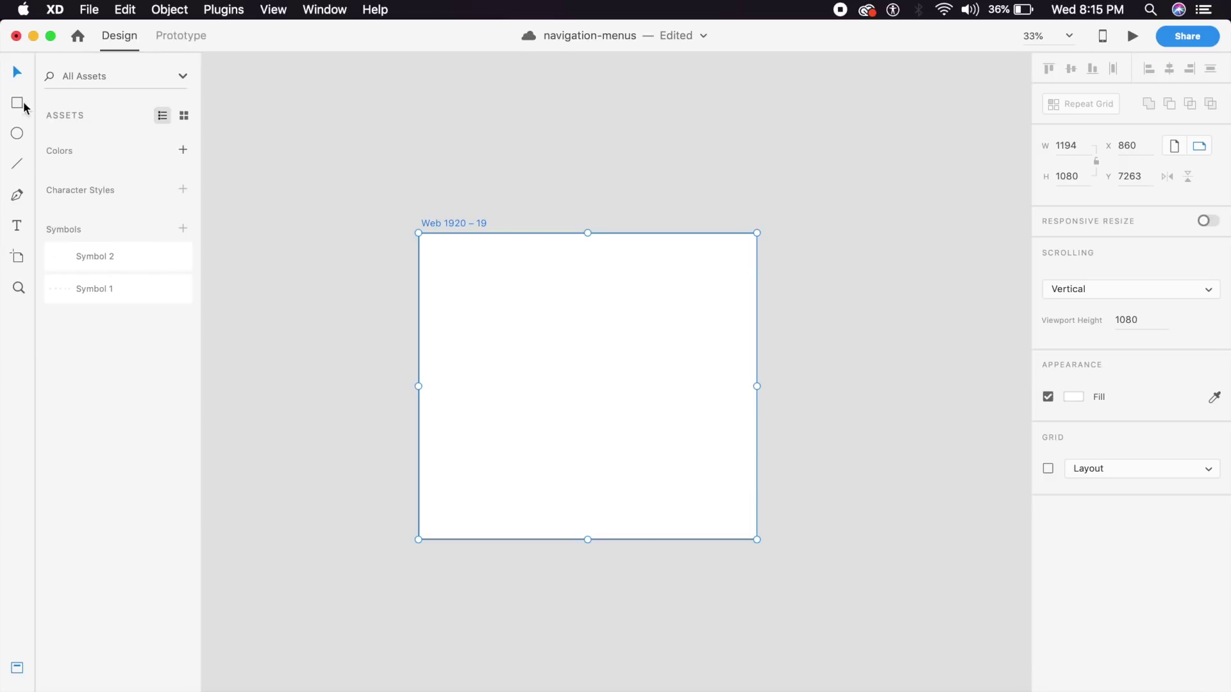
# Draw a rectangle about 920 × 200 across the middle of the artboard
pyautogui.moveTo(454, 358); pyautogui.dragTo(714, 414)
pyautogui.click(18, 71)
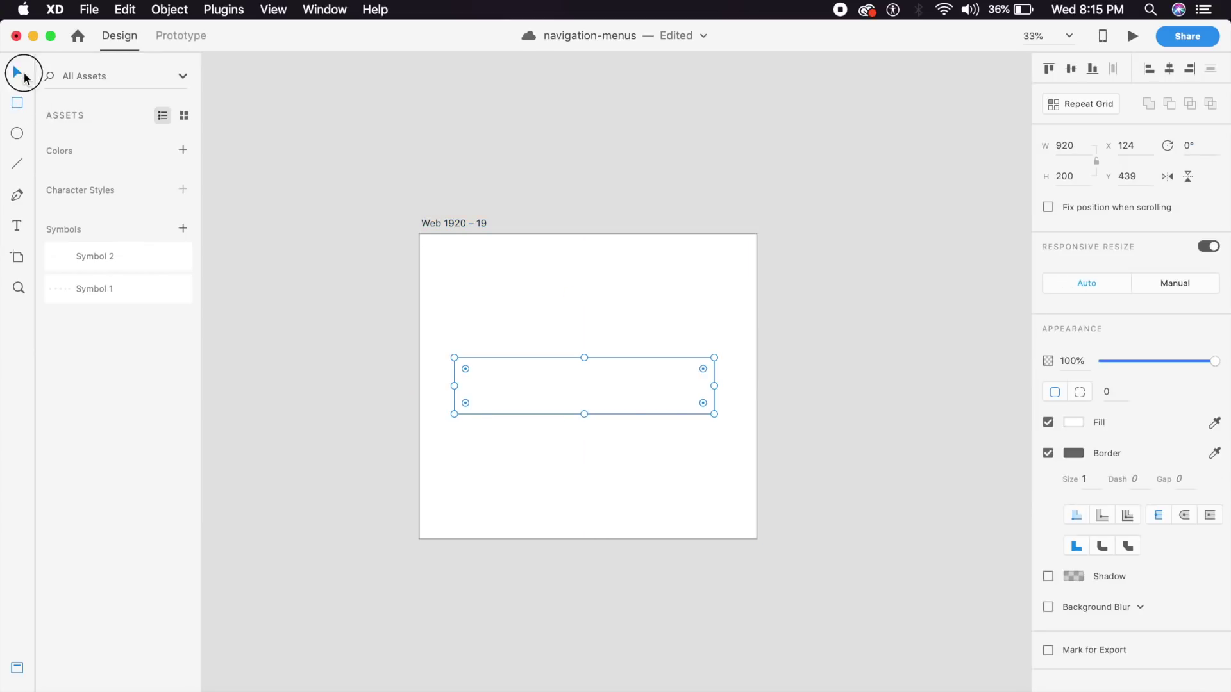
# Remove the rectangle's border and give it a black drop shadow at 33% opacity
pyautogui.click(1049, 454)
pyautogui.click(1047, 484)
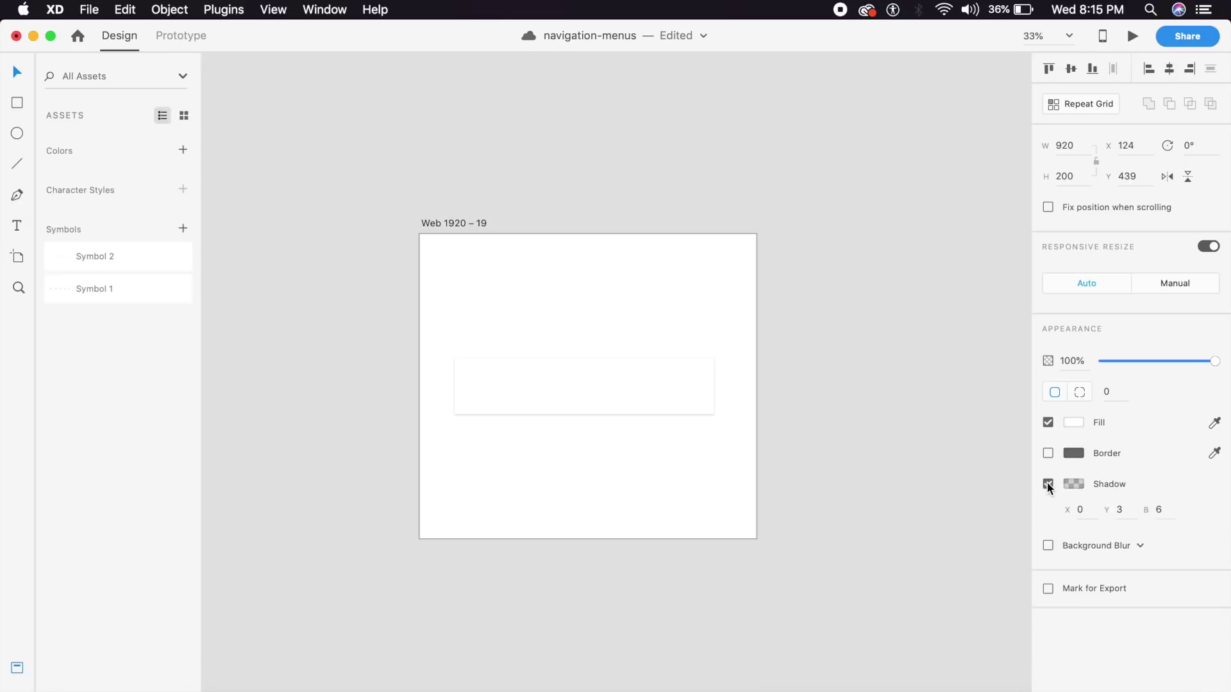
pyautogui.press('super+equal')
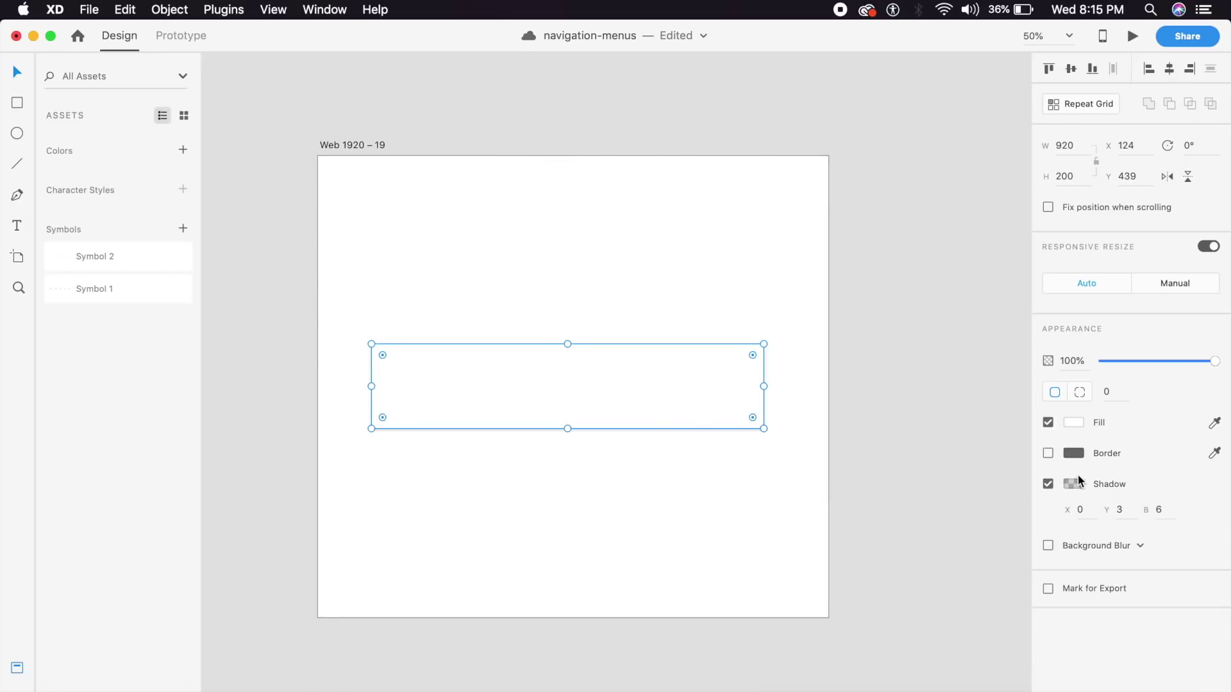
pyautogui.click(1075, 483)
pyautogui.moveTo(1039, 474); pyautogui.dragTo(1038, 478)
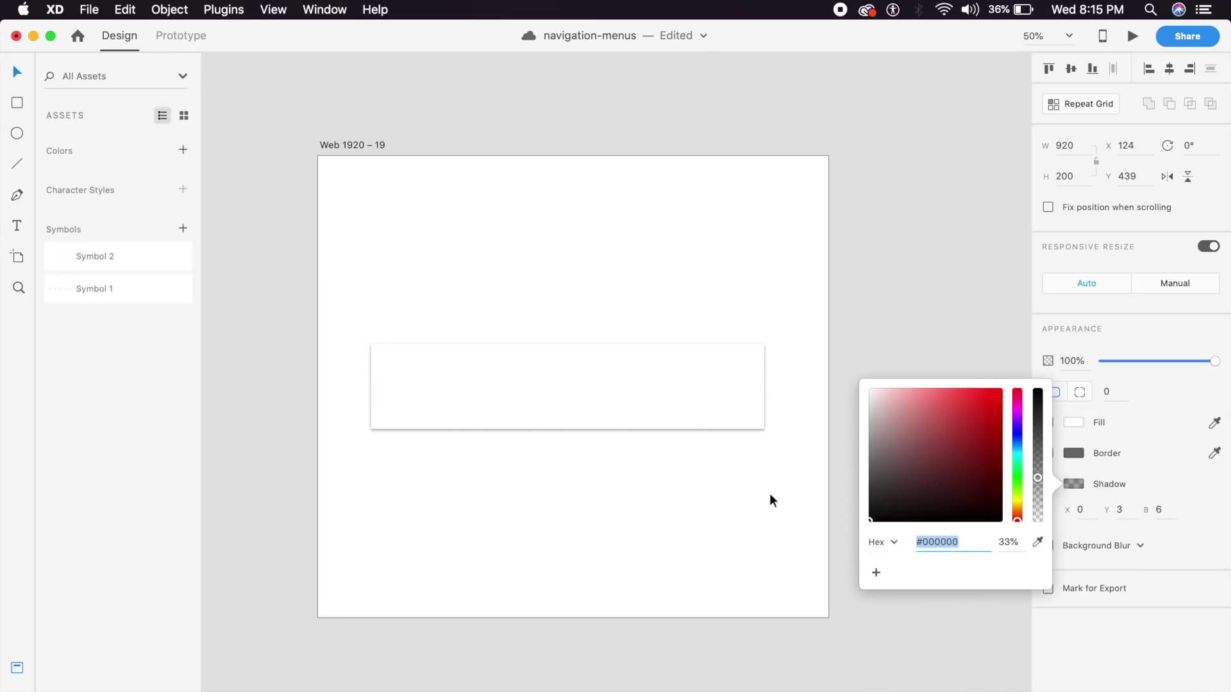
pyautogui.click(655, 510)
# Round only the rectangle's two upper corners with a radius of 24, leaving the lower corners at 0
pyautogui.click(696, 411)
pyautogui.click(697, 410)
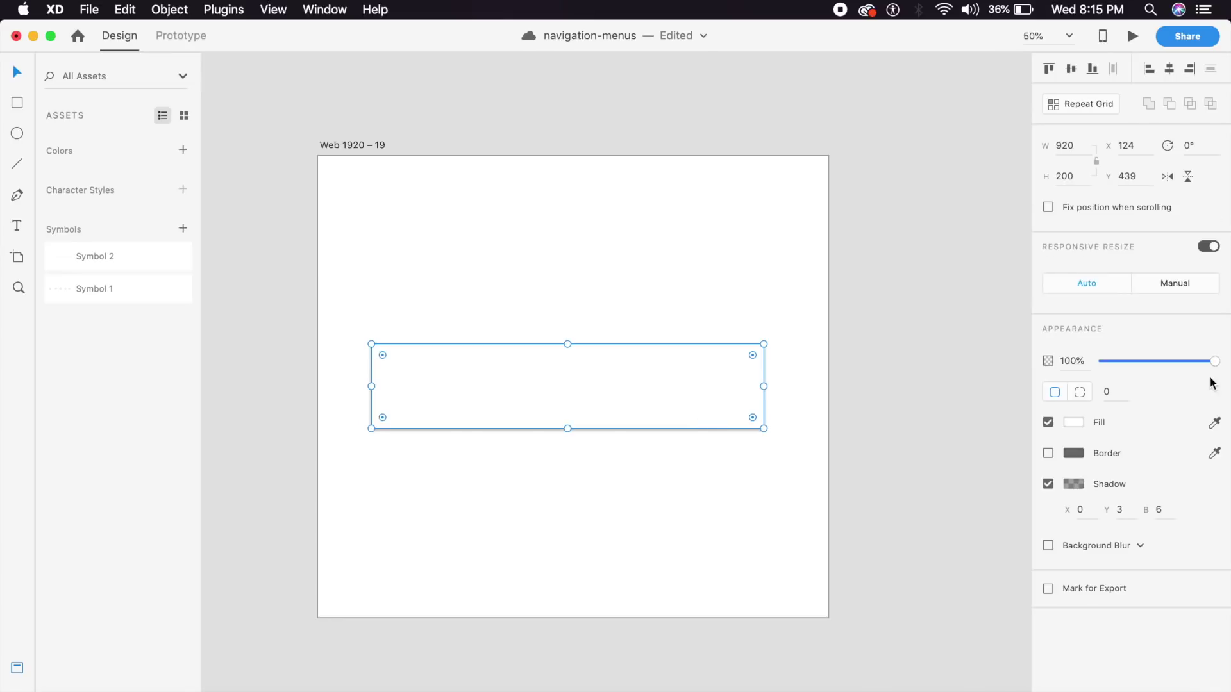
pyautogui.click(1108, 392)
pyautogui.write('12')
pyautogui.press('Return')
pyautogui.write('12')
pyautogui.press('Return')
pyautogui.click(1115, 395)
pyautogui.write('24')
pyautogui.press('Return')
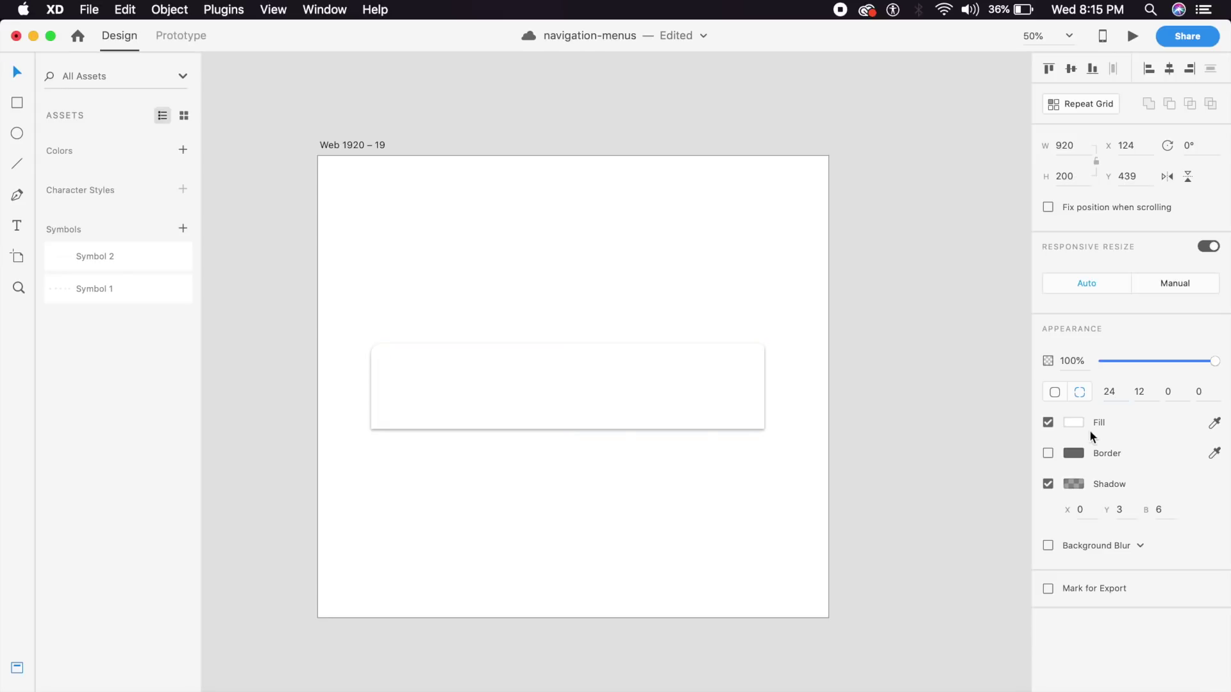
pyautogui.click(1140, 393)
pyautogui.write('24')
pyautogui.press('Return')
pyautogui.click(819, 448)
# Set the rectangle's shadow to a Y offset of 12 and a blur of 24
pyautogui.click(675, 418)
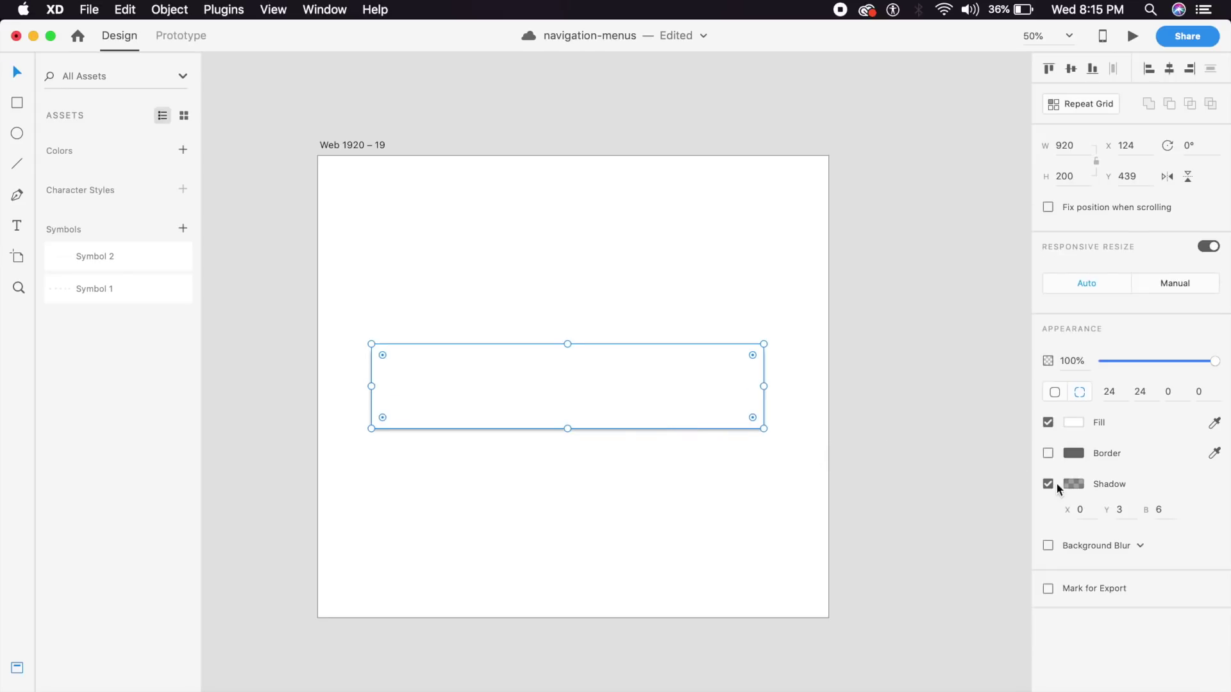
pyautogui.click(680, 453)
pyautogui.click(667, 423)
pyautogui.click(1070, 483)
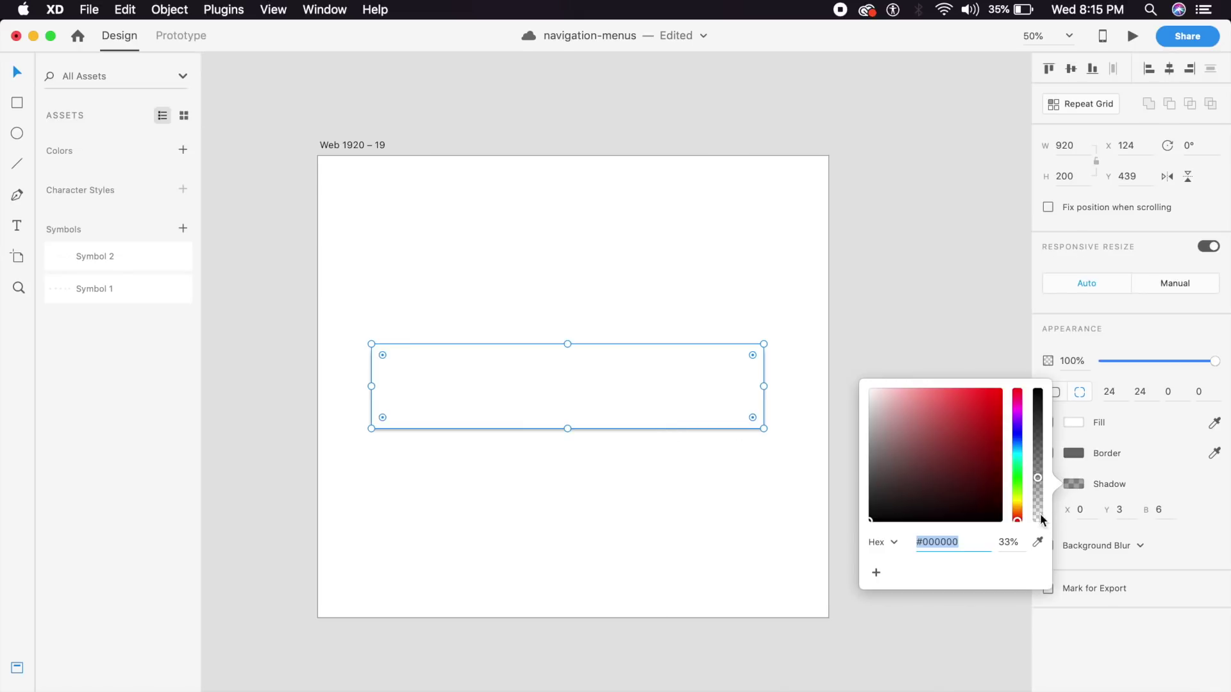
pyautogui.click(1118, 510)
pyautogui.write('12')
pyautogui.click(1163, 510)
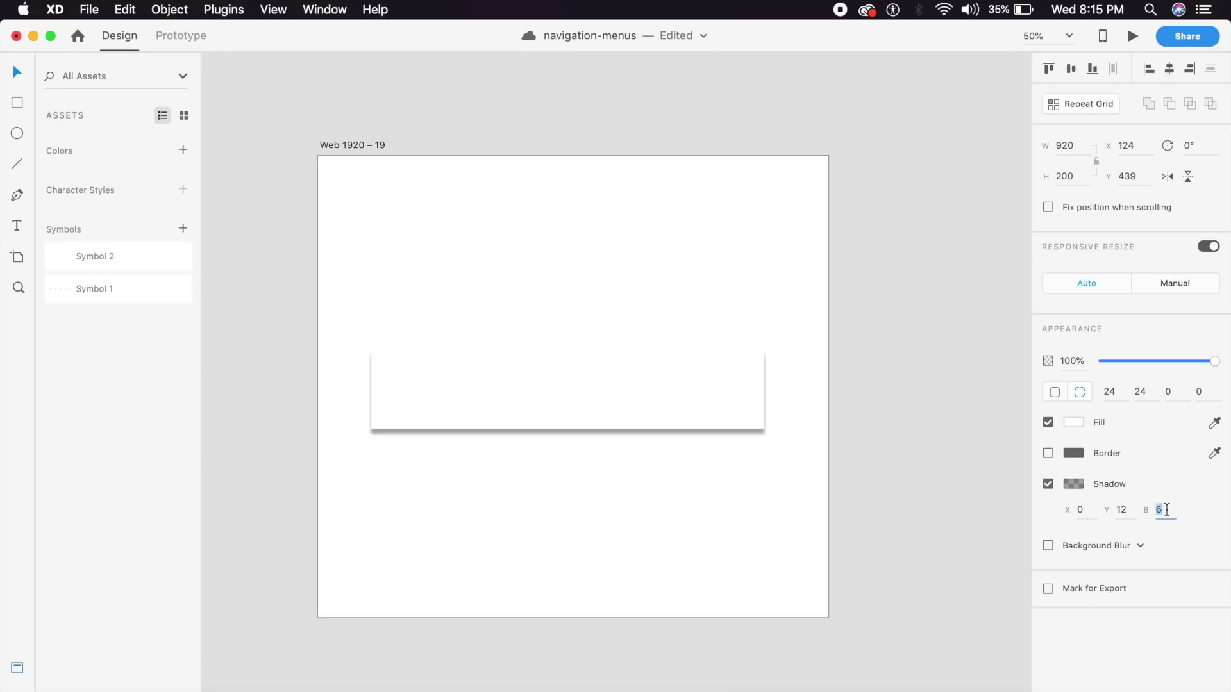
pyautogui.write('24')
pyautogui.press('Return')
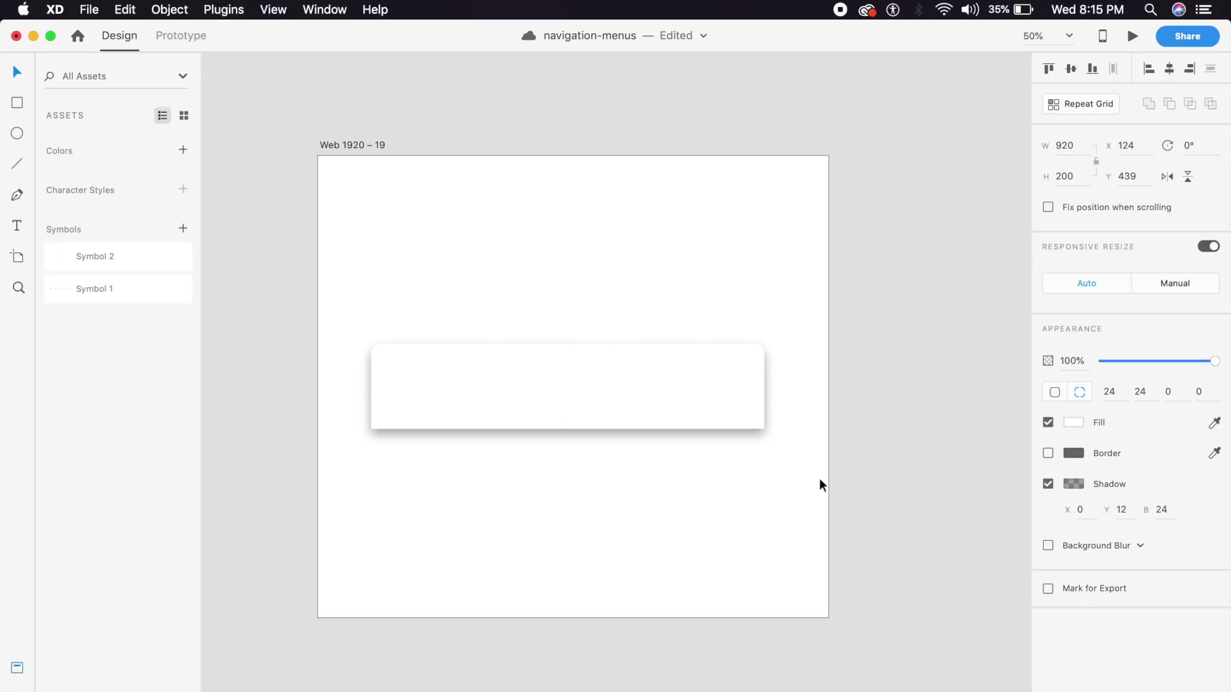
pyautogui.click(556, 507)
# Lower the opacity of the rectangle's shadow color to soften it
pyautogui.click(671, 425)
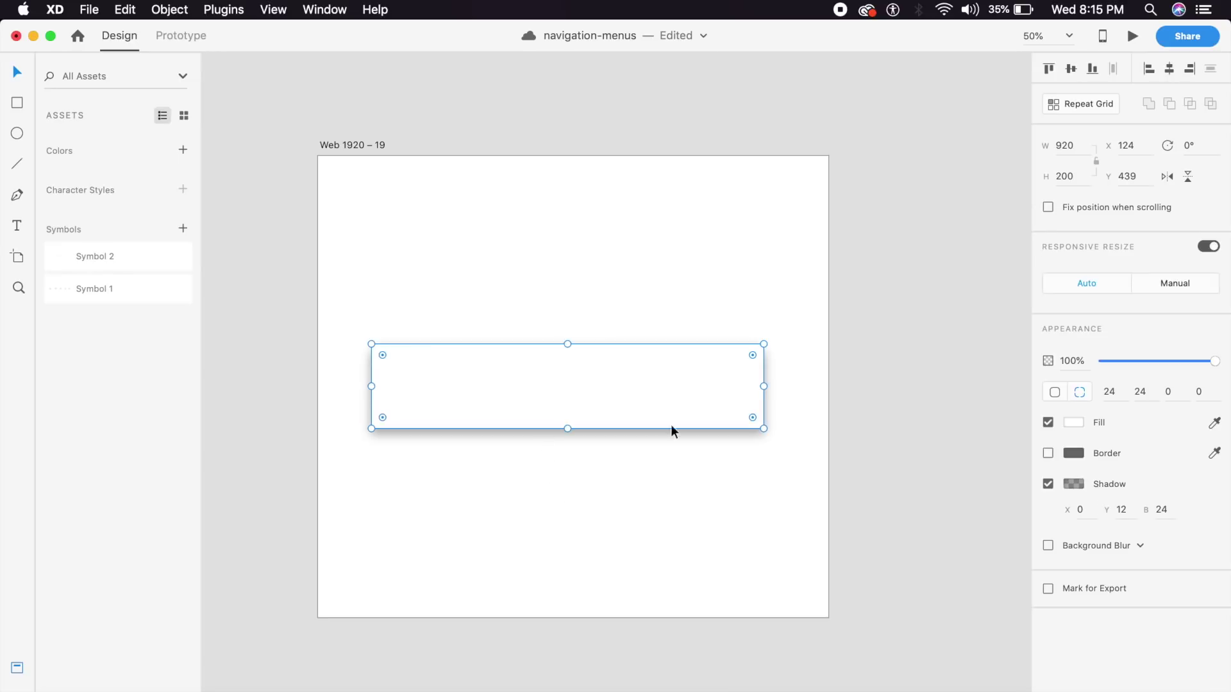
pyautogui.click(1076, 482)
pyautogui.moveTo(1040, 492); pyautogui.dragTo(1042, 501)
pyautogui.click(761, 540)
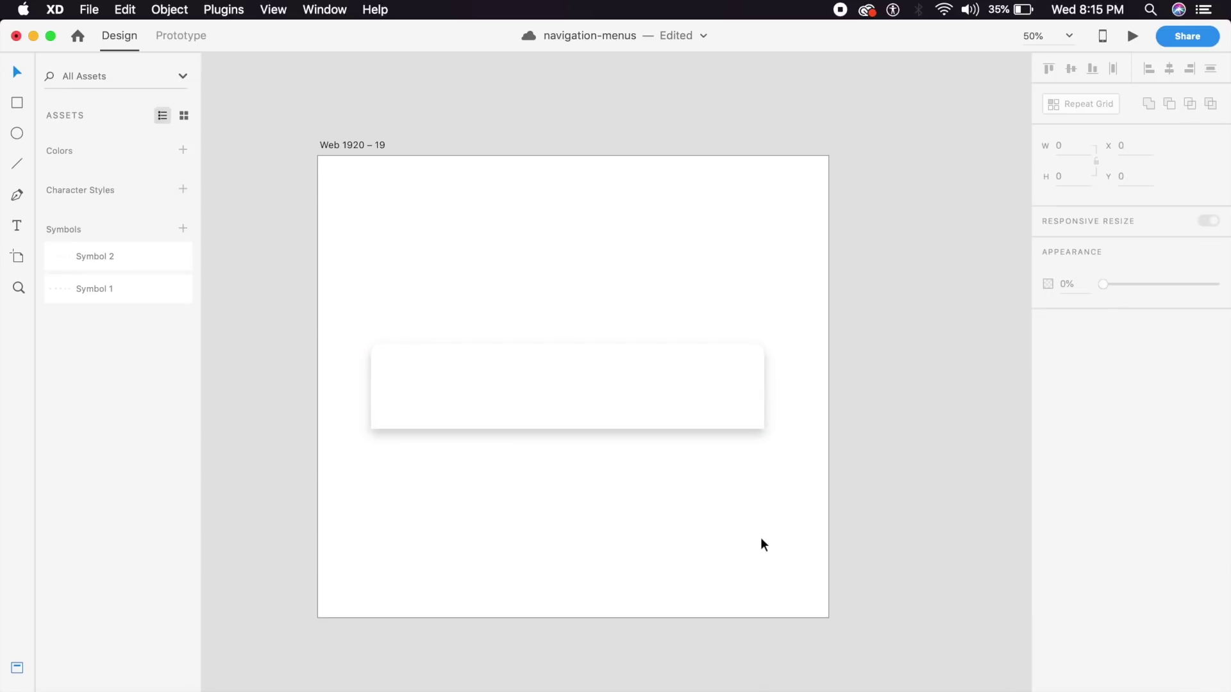
# Place an instance of Symbol 2, the grey icon row, on the white bar
pyautogui.moveTo(135, 260); pyautogui.dragTo(483, 367)
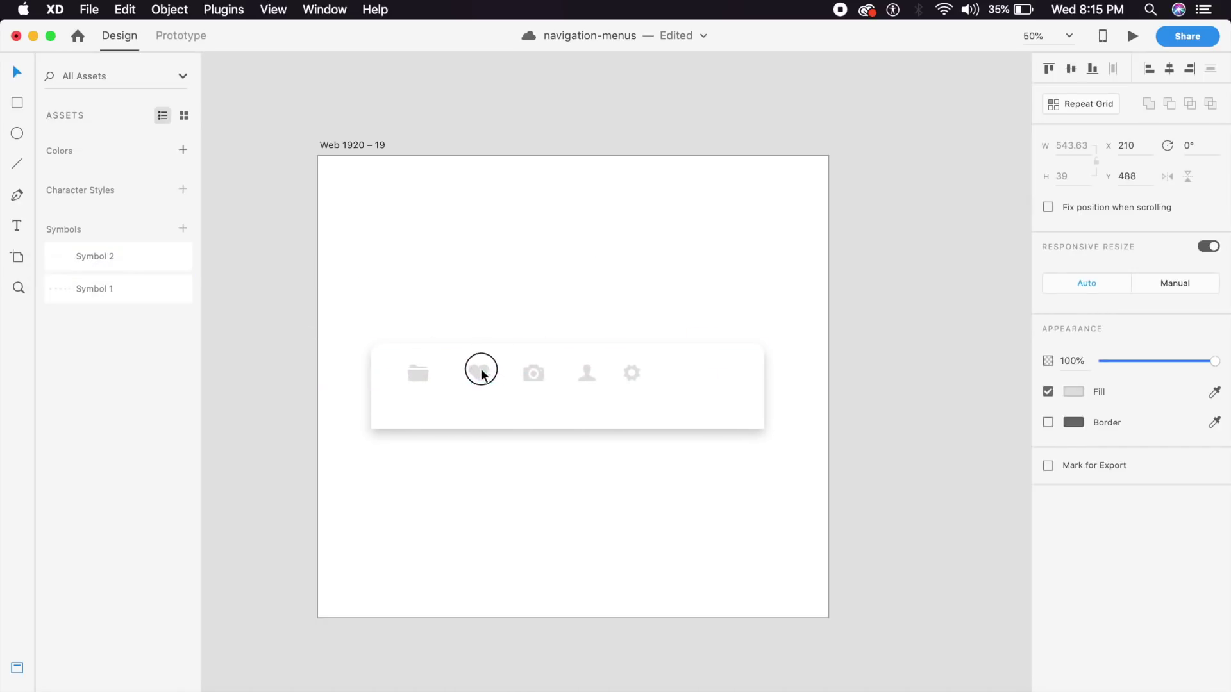
pyautogui.rightClick(627, 373)
pyautogui.click(508, 470)
# Ungroup the icon row symbol and enlarge the five icons proportionally to span the bar
pyautogui.press('super+plus')
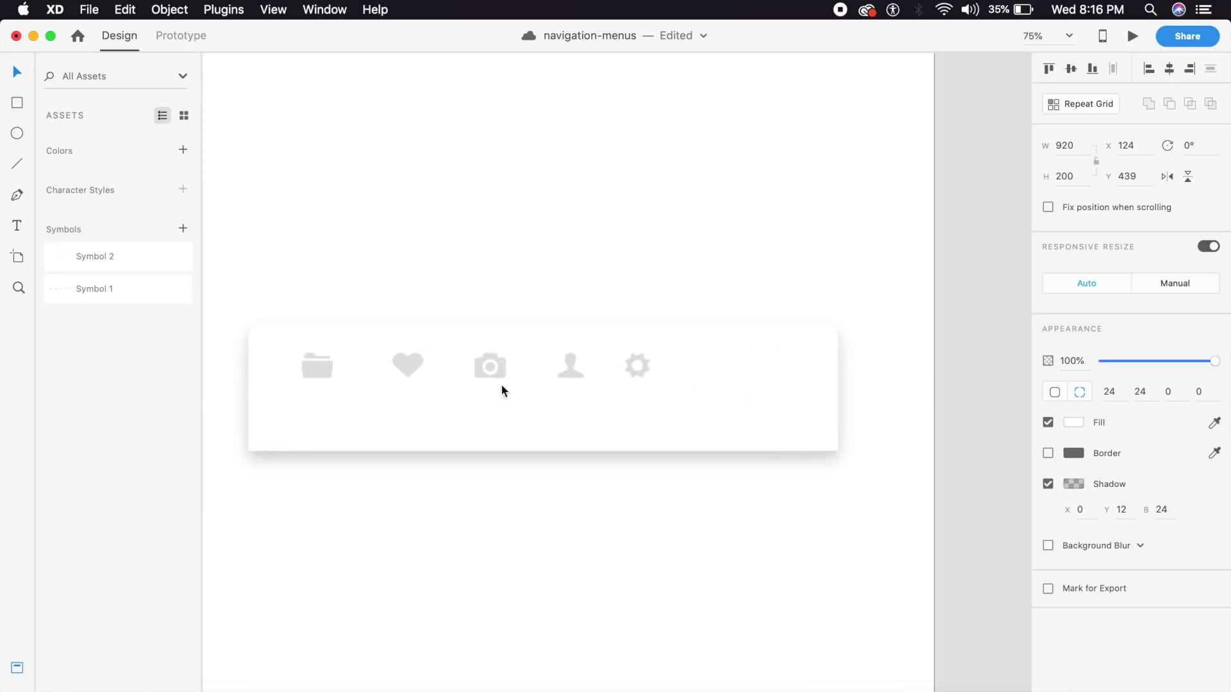
pyautogui.click(499, 371)
pyautogui.rightClick(498, 369)
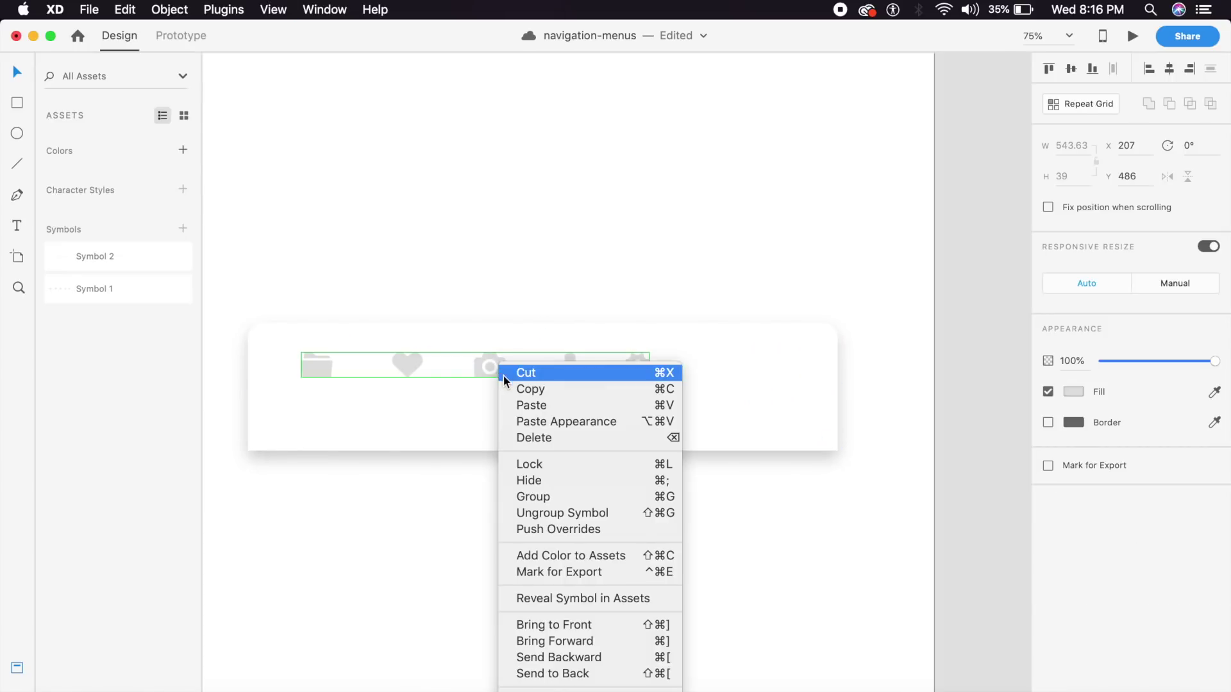
pyautogui.click(577, 513)
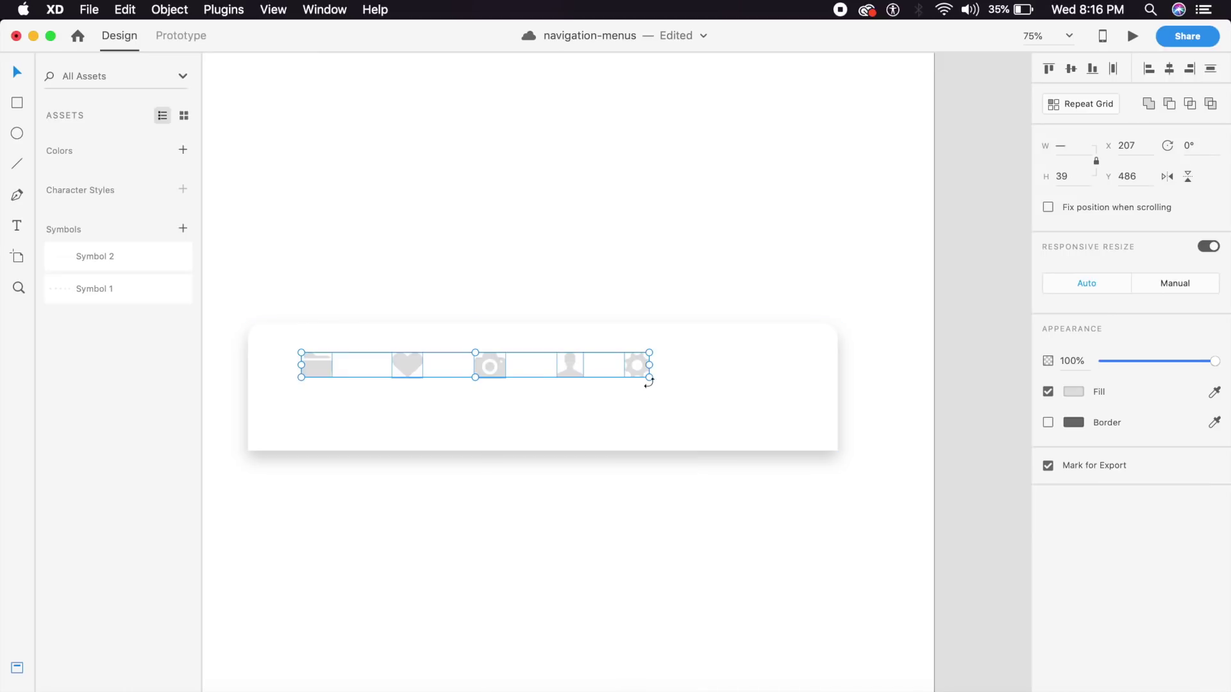
pyautogui.moveTo(649, 378)
pyautogui.mouseDown()
pyautogui.moveTo(750, 431)
pyautogui.moveTo(667, 383)
pyautogui.moveTo(667, 394)
pyautogui.mouseUp()
pyautogui.click(504, 544)
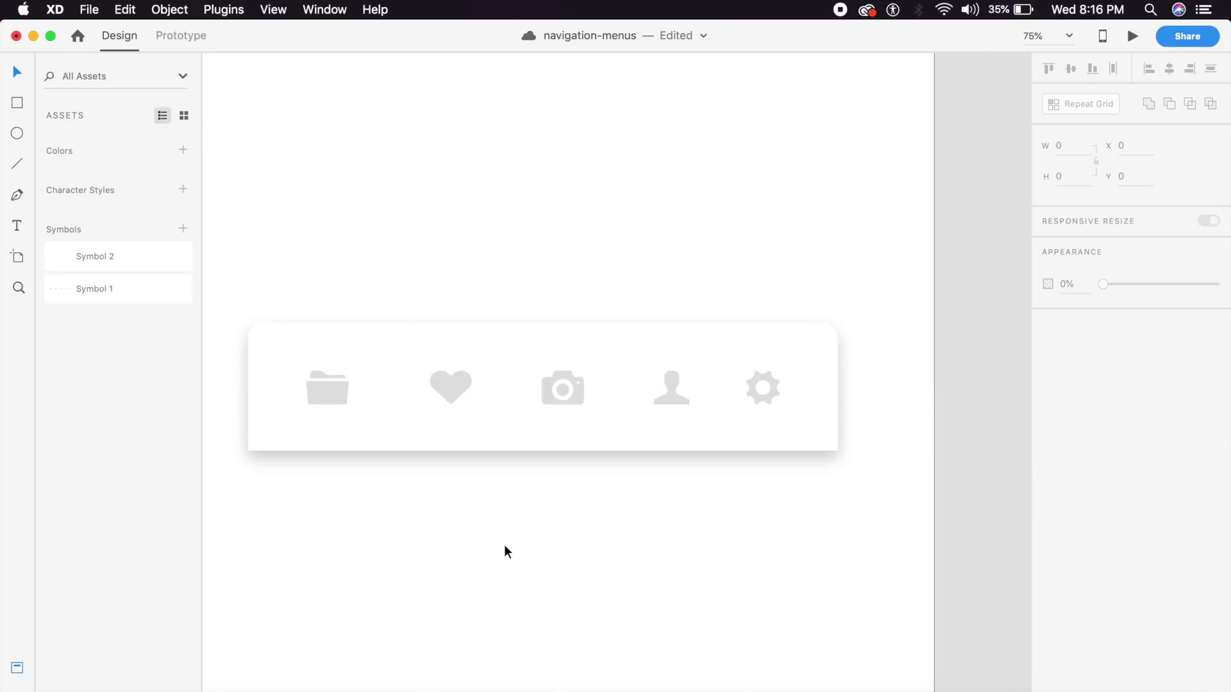
# Draw a circle about 132 × 132 over the folder icon
pyautogui.press('super+minus')
pyautogui.press('super+plus')
pyautogui.moveTo(520, 508); pyautogui.dragTo(667, 529)
pyautogui.press('super+plus')
pyautogui.moveTo(600, 561); pyautogui.dragTo(632, 547)
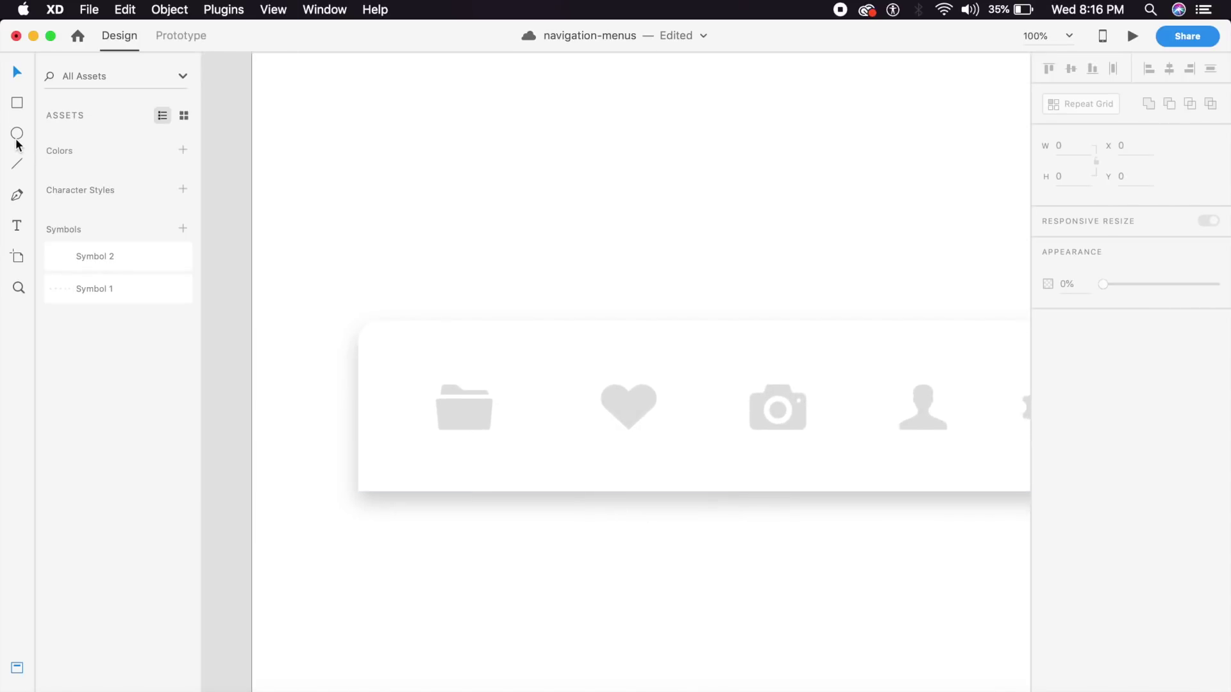
pyautogui.click(17, 134)
pyautogui.moveTo(411, 357); pyautogui.dragTo(580, 467)
pyautogui.press('Escape')
pyautogui.click(17, 71)
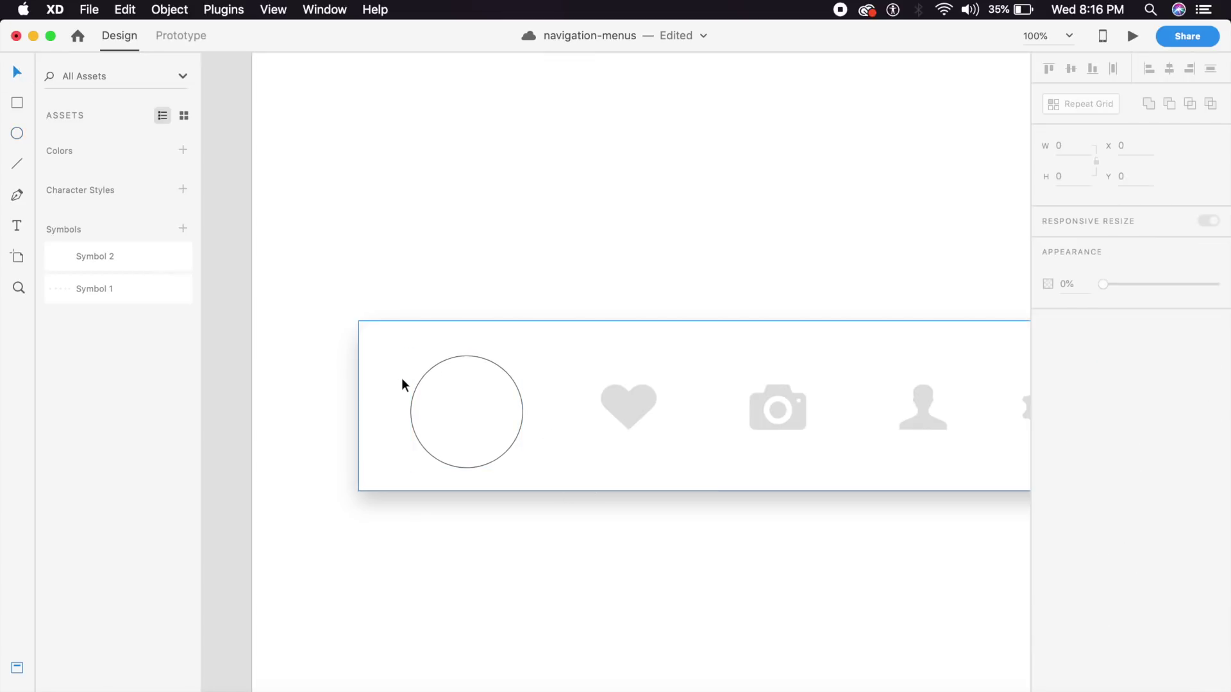
# Remove the circle's border and send it backward behind the folder icon
pyautogui.click(466, 402)
pyautogui.click(1049, 423)
pyautogui.click(478, 445)
pyautogui.press('super+[')
pyautogui.press('super+[')
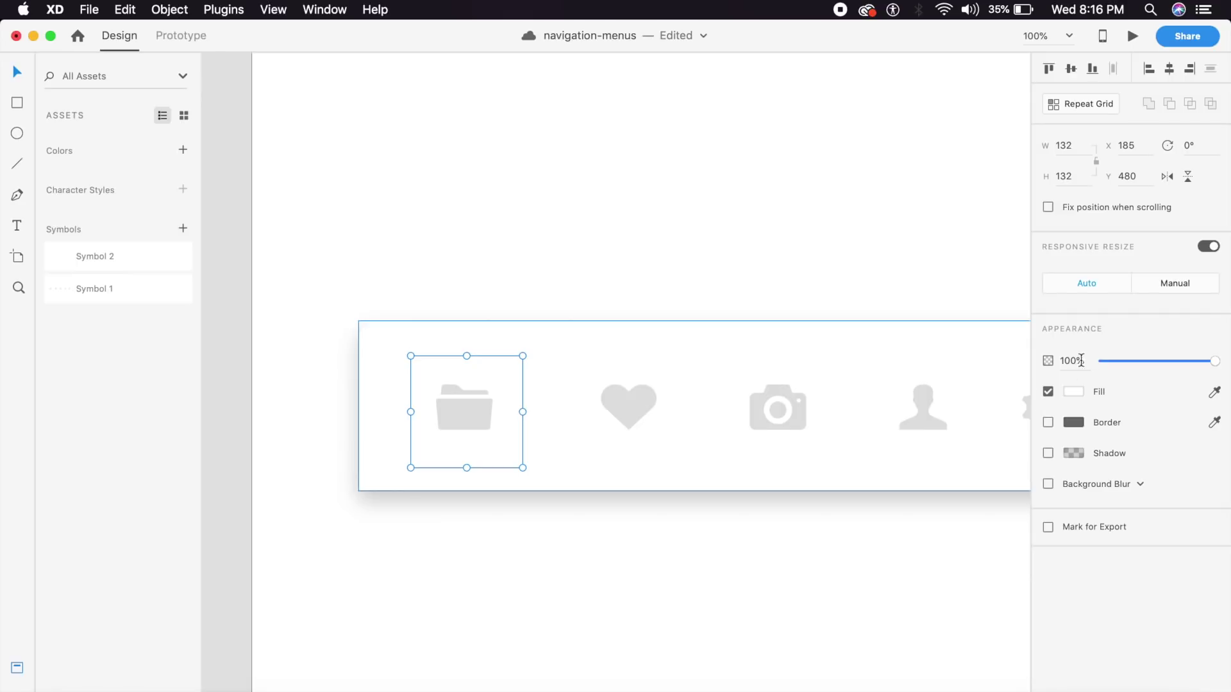
# Fill the circle with a linear gradient running horizontally from its right edge to its left edge
pyautogui.click(1073, 392)
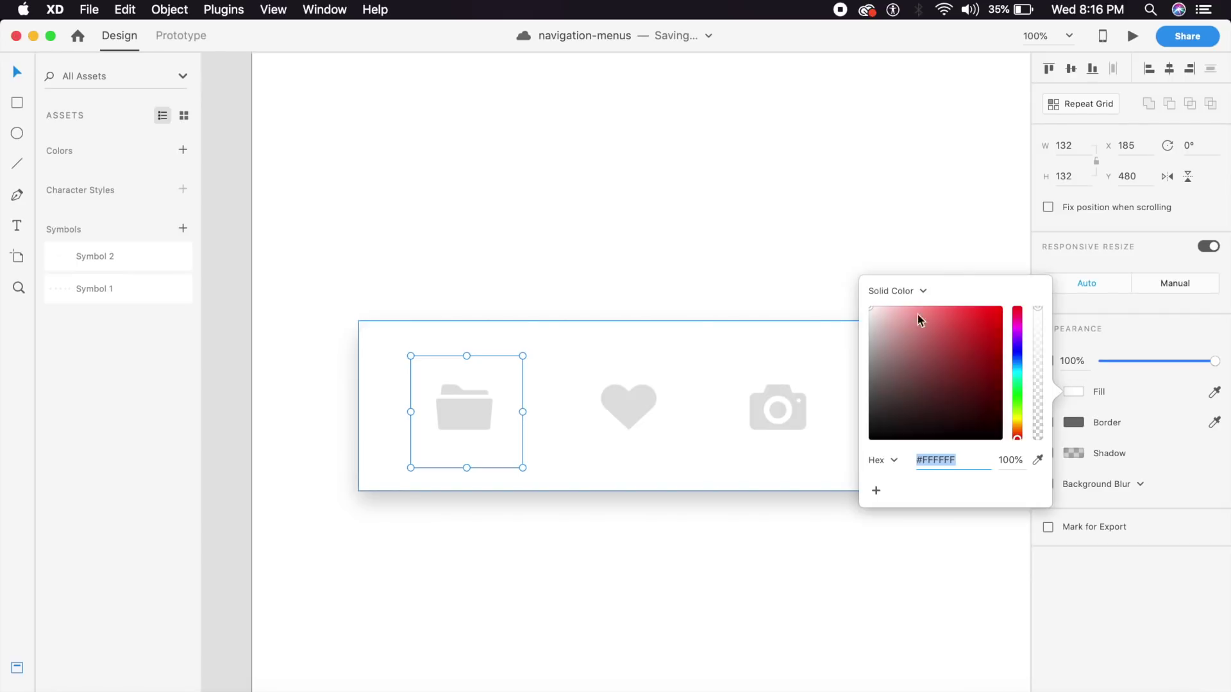
pyautogui.click(894, 283)
pyautogui.click(896, 307)
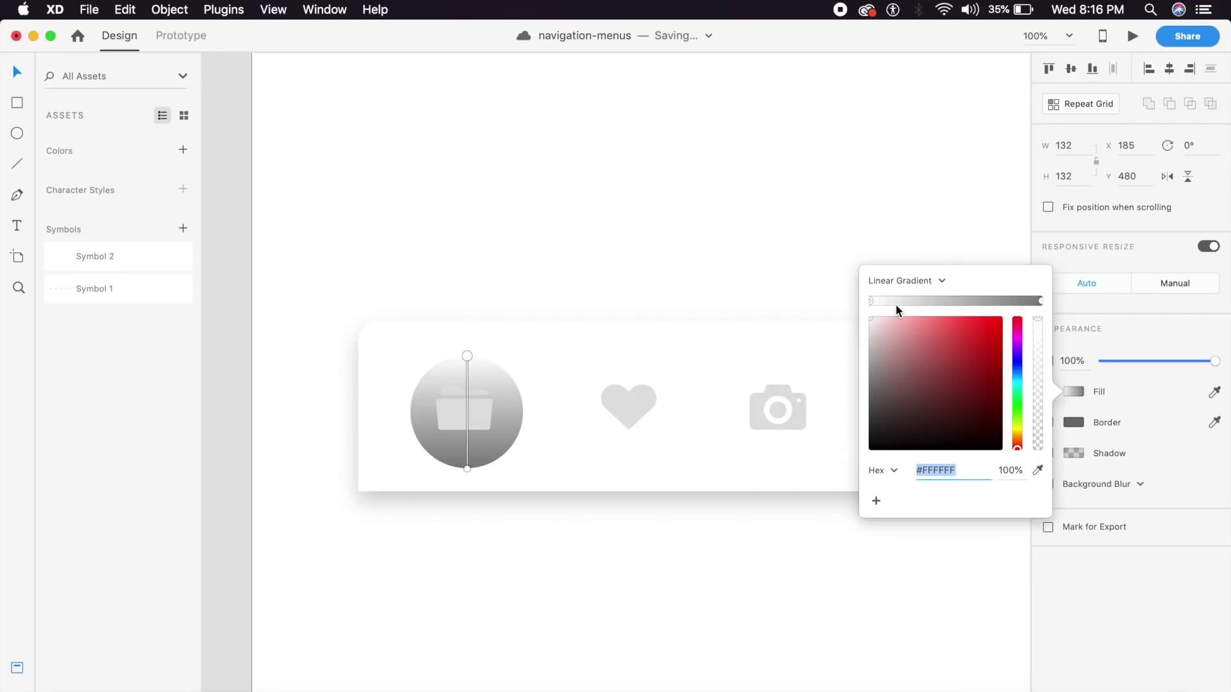
pyautogui.moveTo(467, 469); pyautogui.dragTo(410, 415)
pyautogui.moveTo(467, 356); pyautogui.dragTo(519, 414)
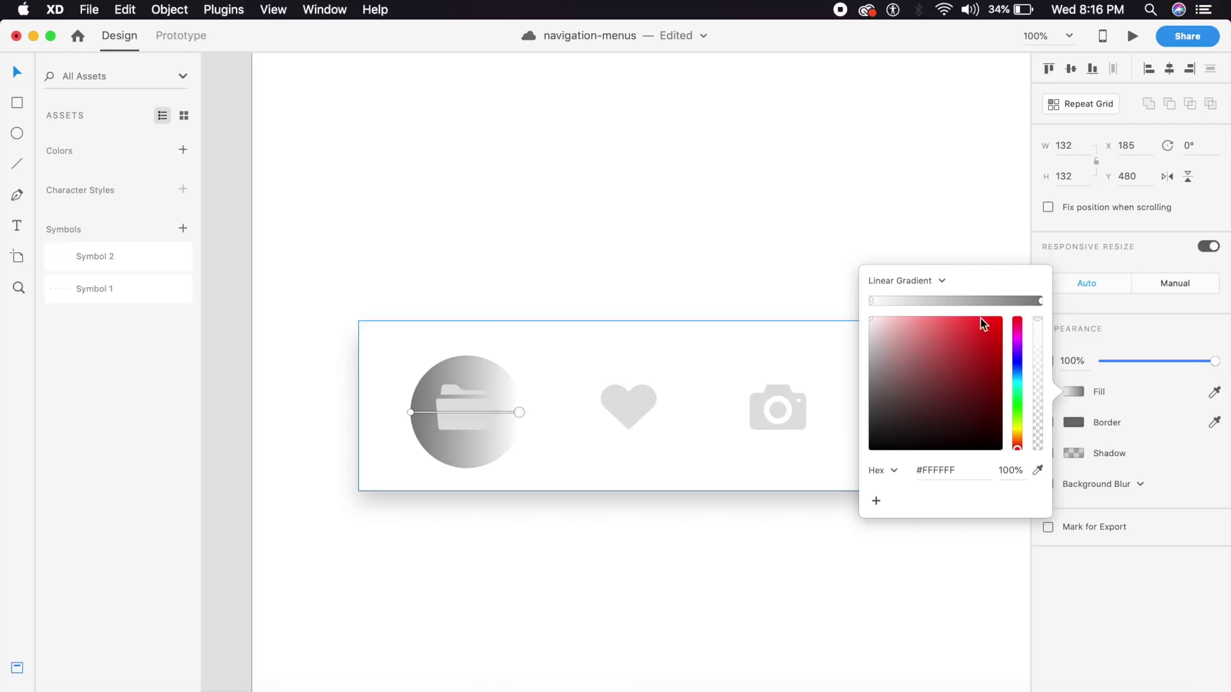
# Set the gradient's grey end stop to light blue #43C5FF
pyautogui.click(1041, 301)
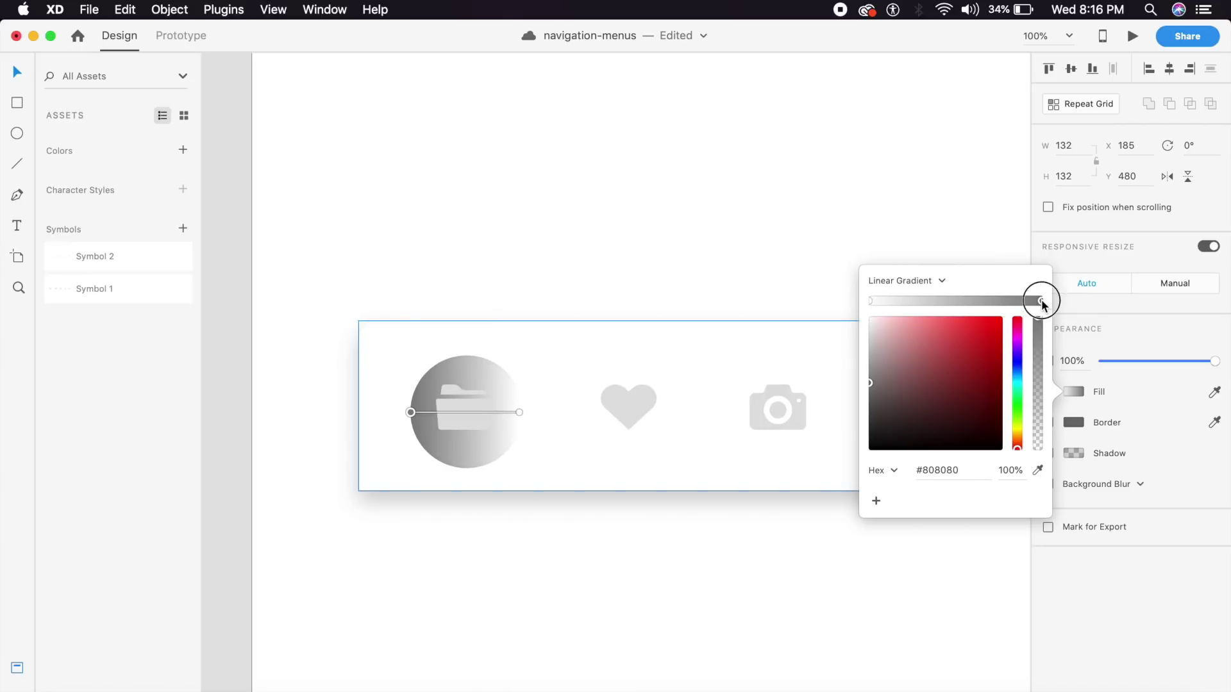
pyautogui.click(1019, 376)
pyautogui.moveTo(981, 365); pyautogui.dragTo(966, 316)
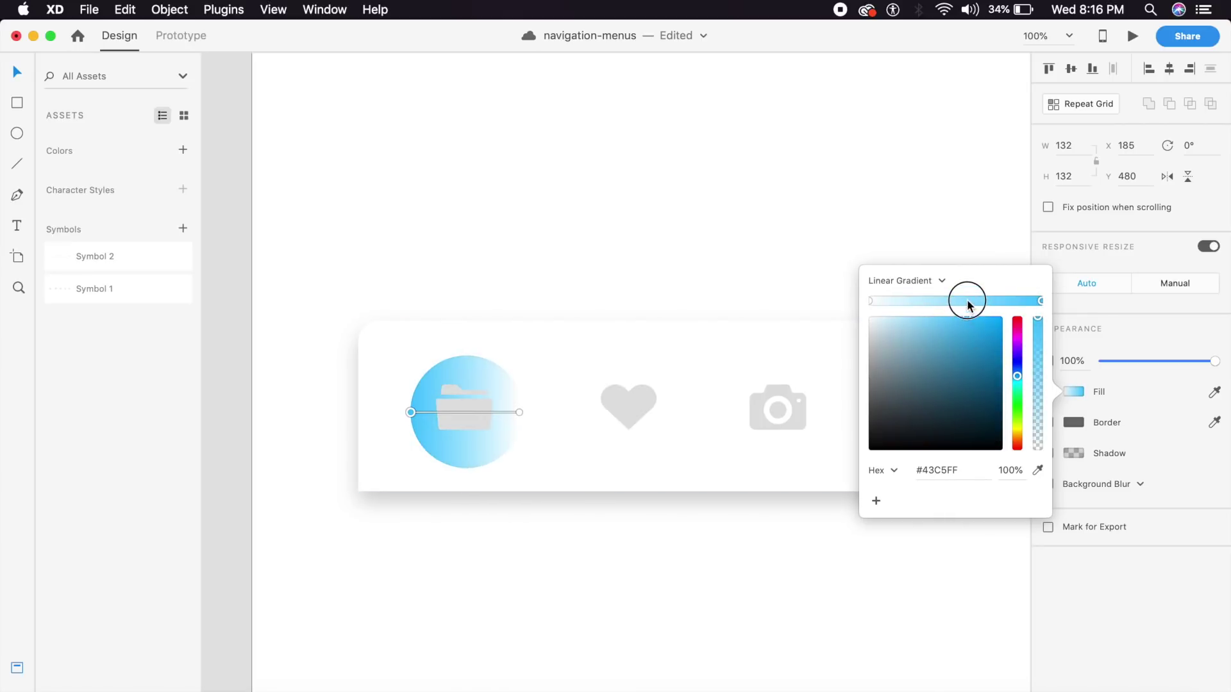
# Set the circle gradient's white end stop to light purple #DAB5FF
pyautogui.click(870, 301)
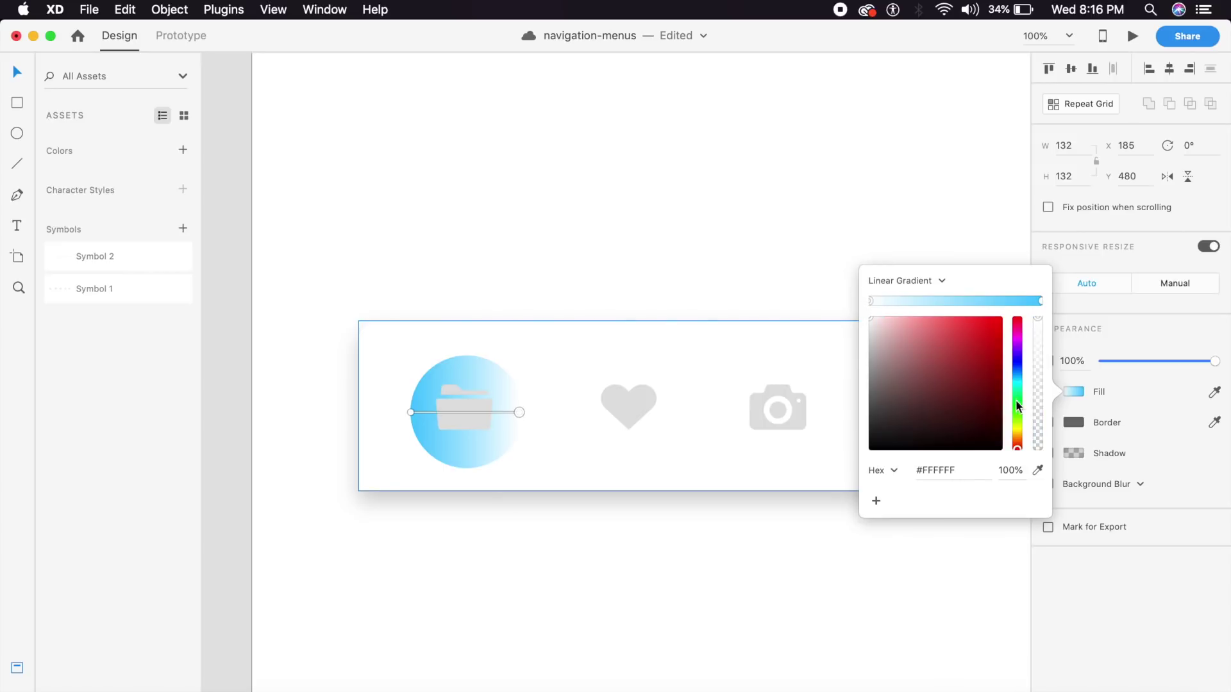
pyautogui.moveTo(1015, 398); pyautogui.dragTo(974, 302)
pyautogui.moveTo(1017, 374)
pyautogui.mouseDown()
pyautogui.moveTo(1013, 349)
pyautogui.moveTo(907, 311)
pyautogui.mouseUp()
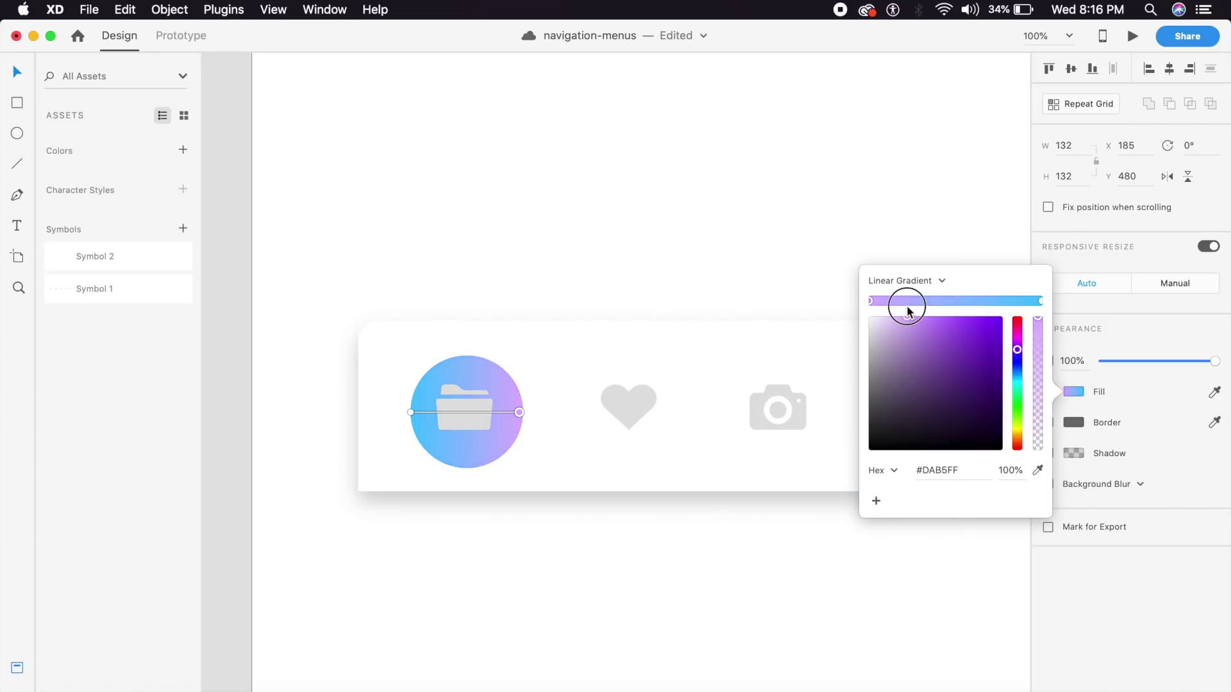
pyautogui.click(695, 269)
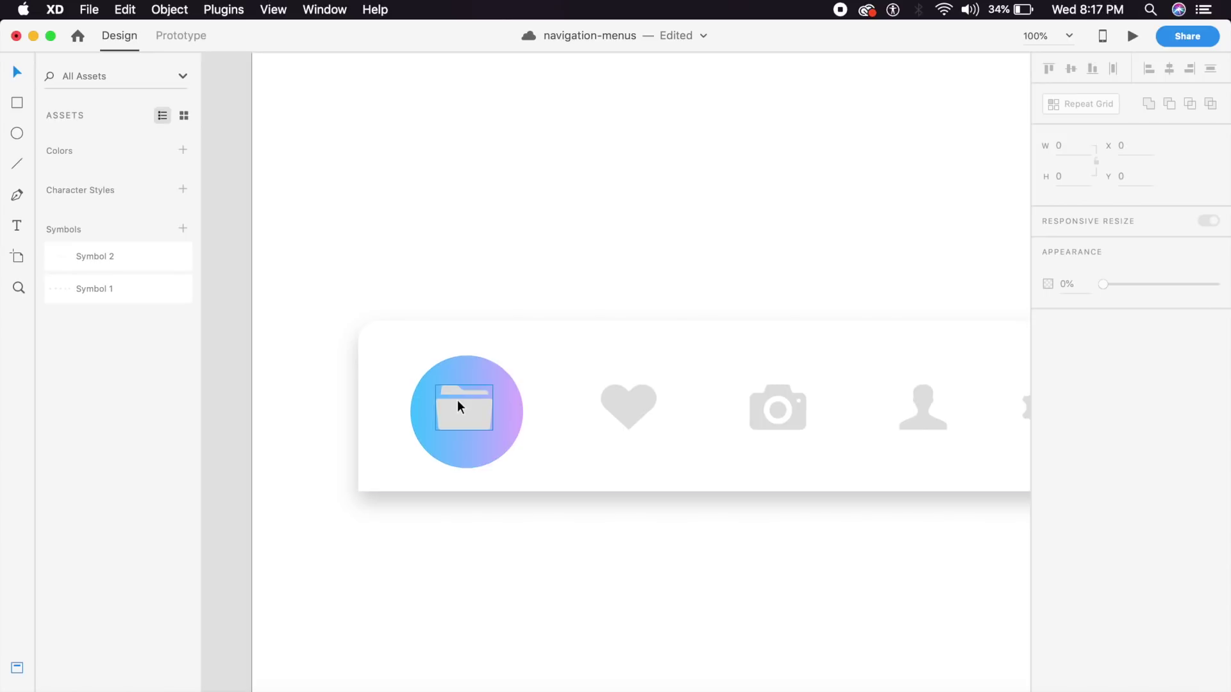
# Centre the gradient circle behind the folder icon and fill the folder icon with white
pyautogui.moveTo(512, 429); pyautogui.dragTo(510, 423)
pyautogui.doubleClick(491, 418)
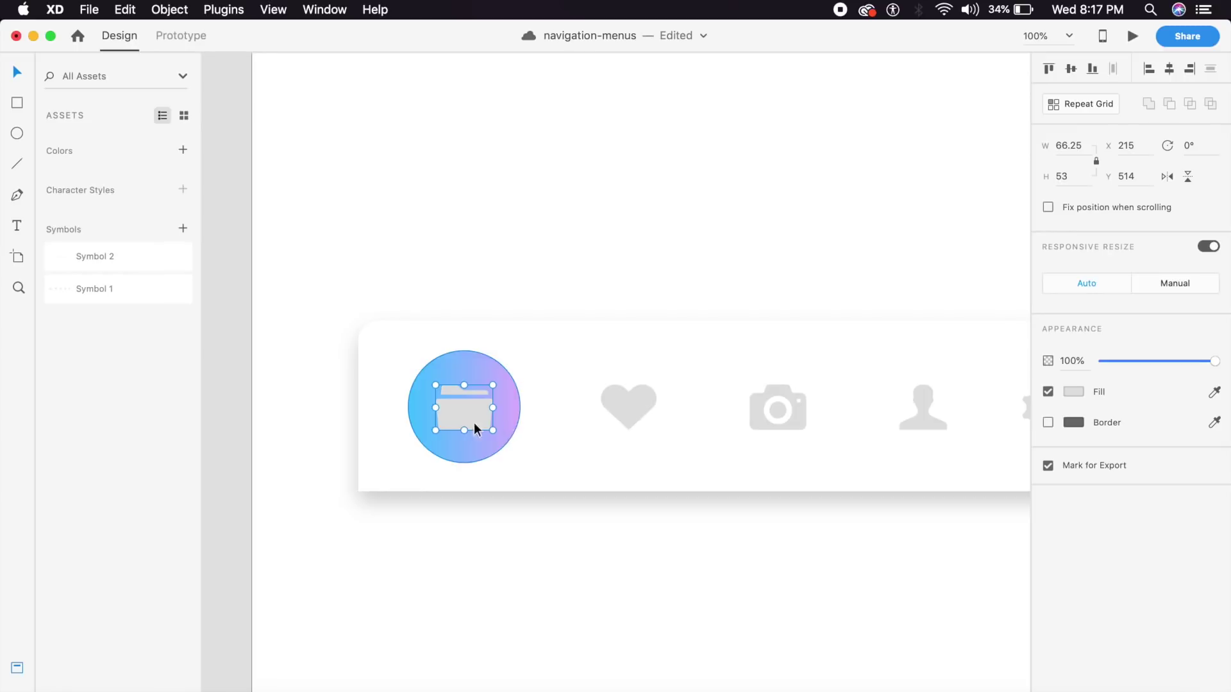
pyautogui.click(1073, 392)
pyautogui.moveTo(977, 398); pyautogui.dragTo(813, 254)
pyautogui.click(725, 214)
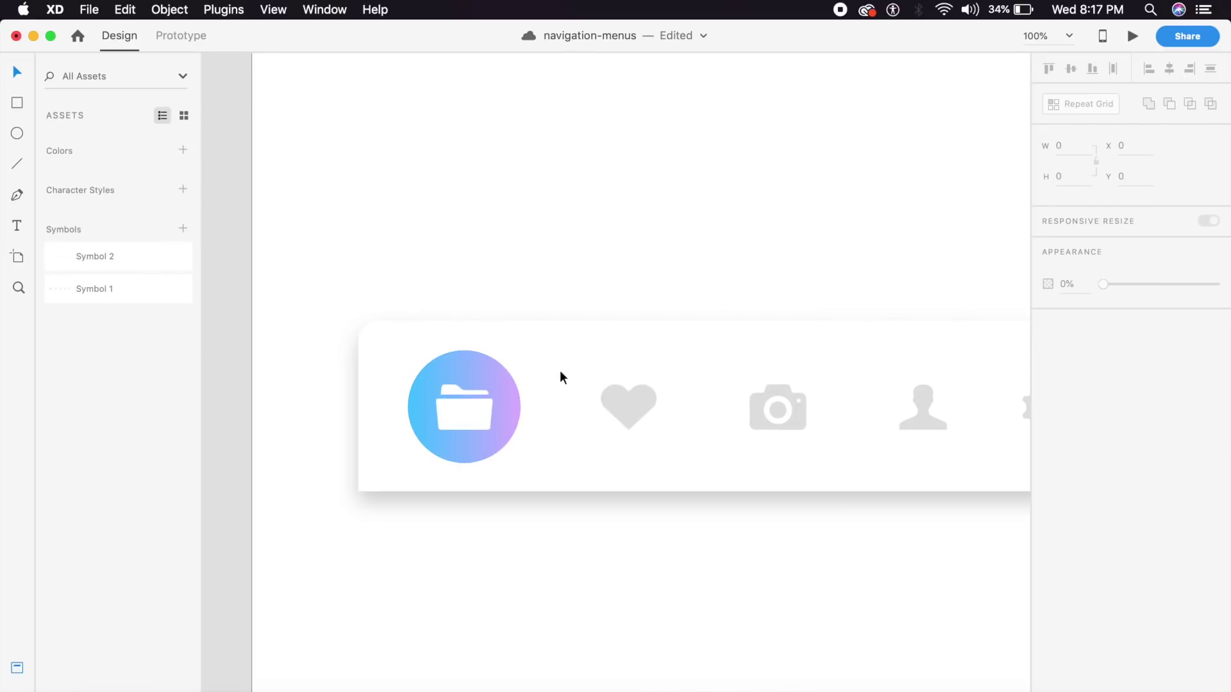
pyautogui.press('super+minus')
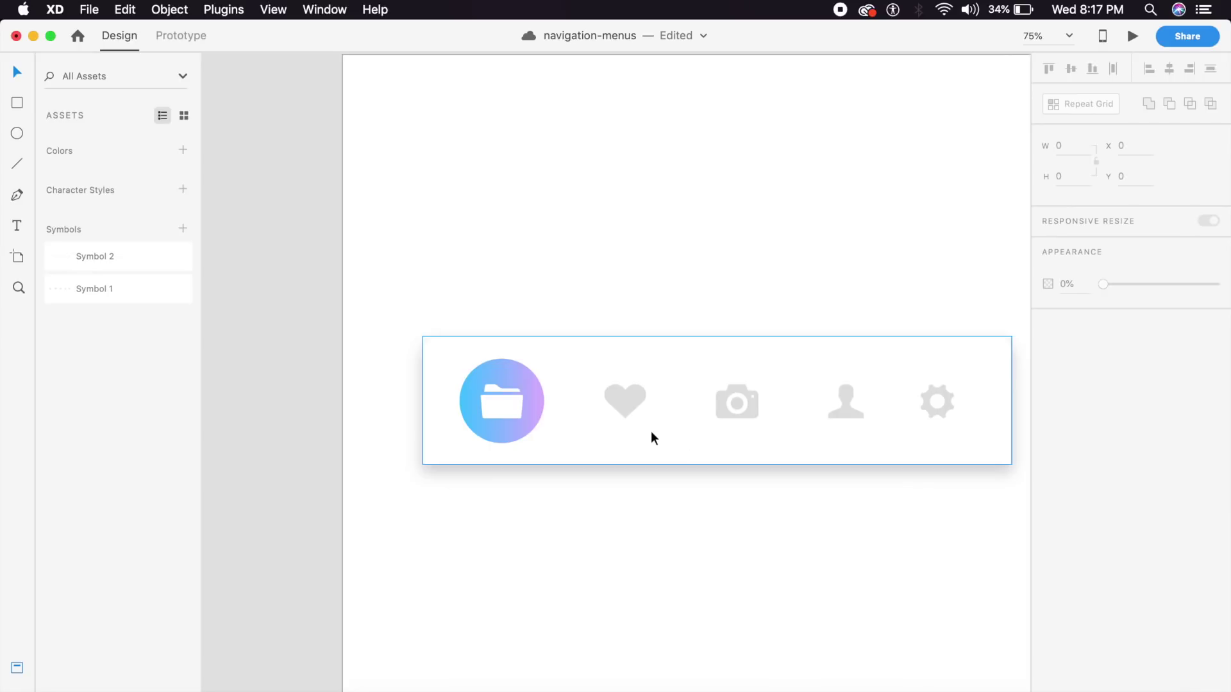
pyautogui.doubleClick(636, 387)
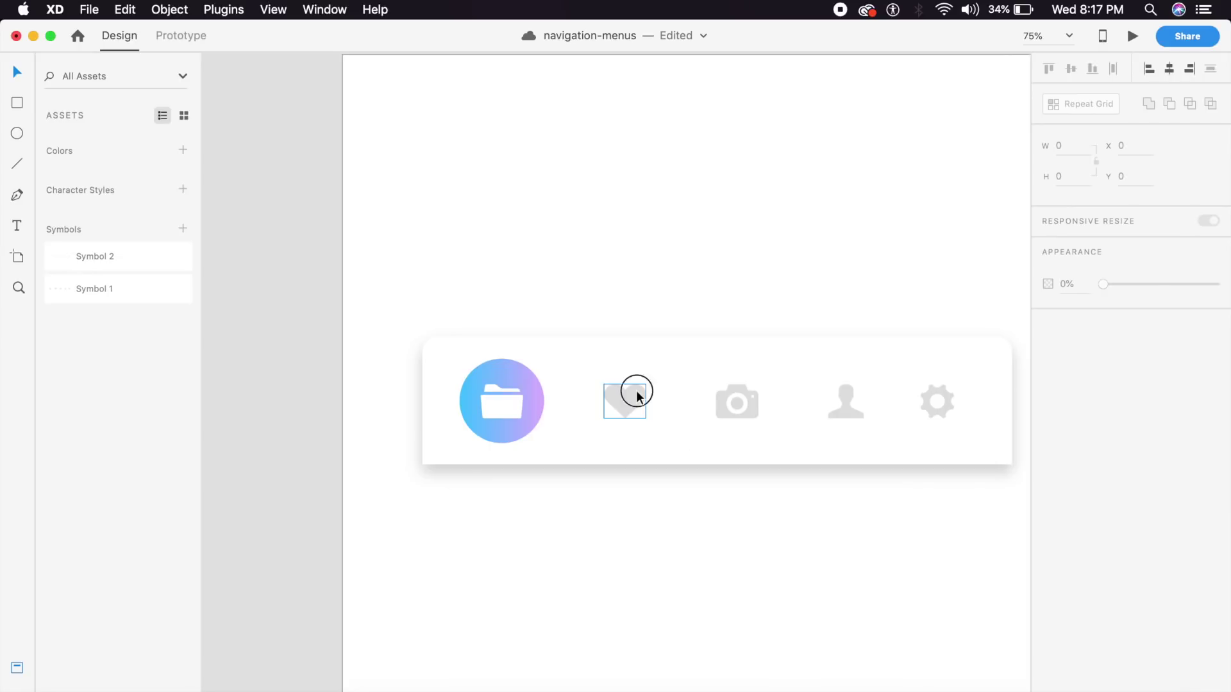
pyautogui.click(754, 413)
pyautogui.click(837, 417)
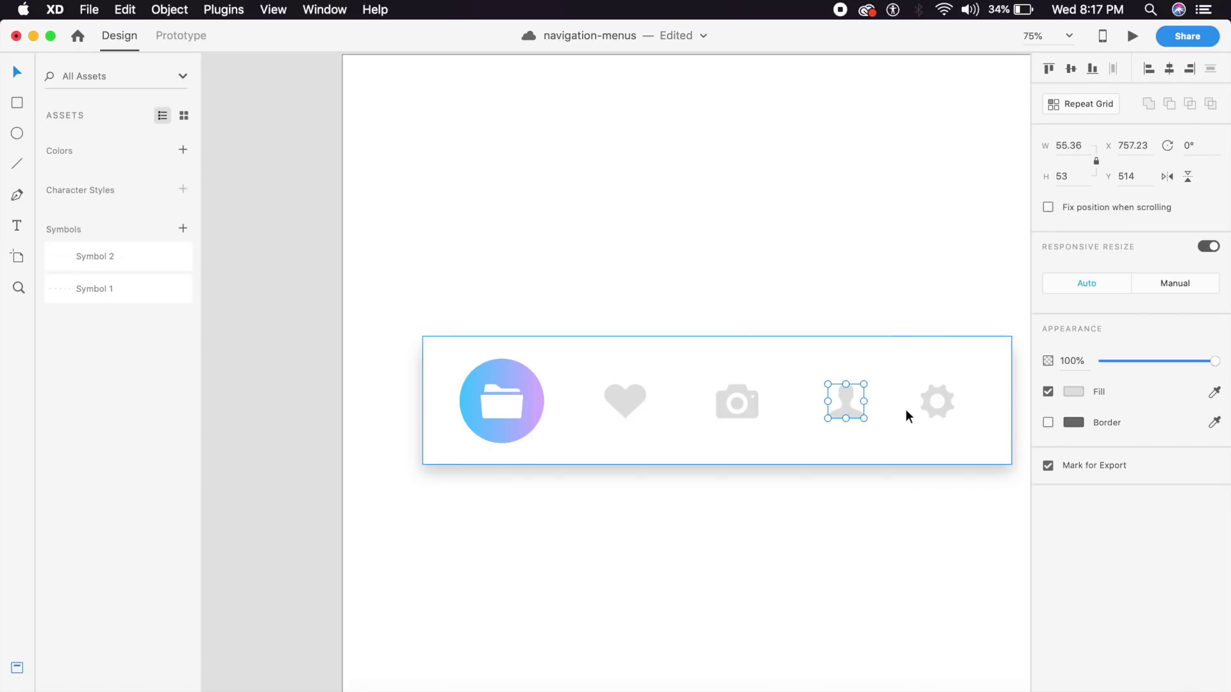
pyautogui.click(921, 406)
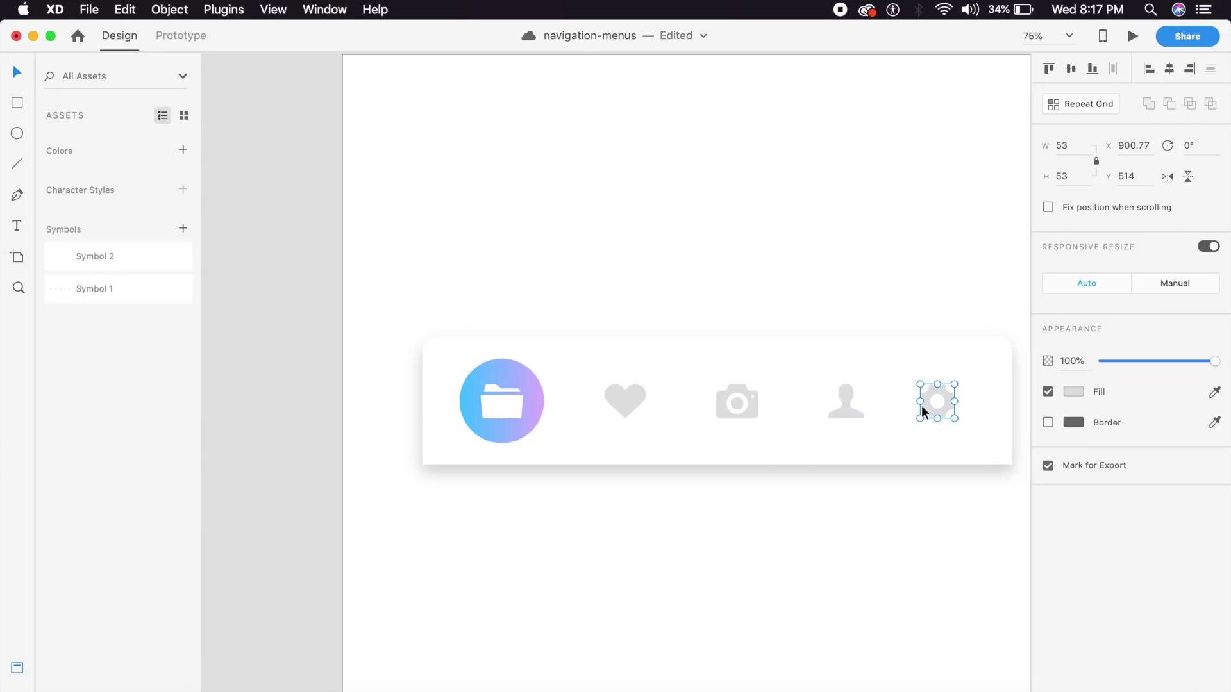
pyautogui.press('space')
pyautogui.moveTo(737, 301); pyautogui.dragTo(634, 314)
pyautogui.press('super+minus')
pyautogui.press('super+plus')
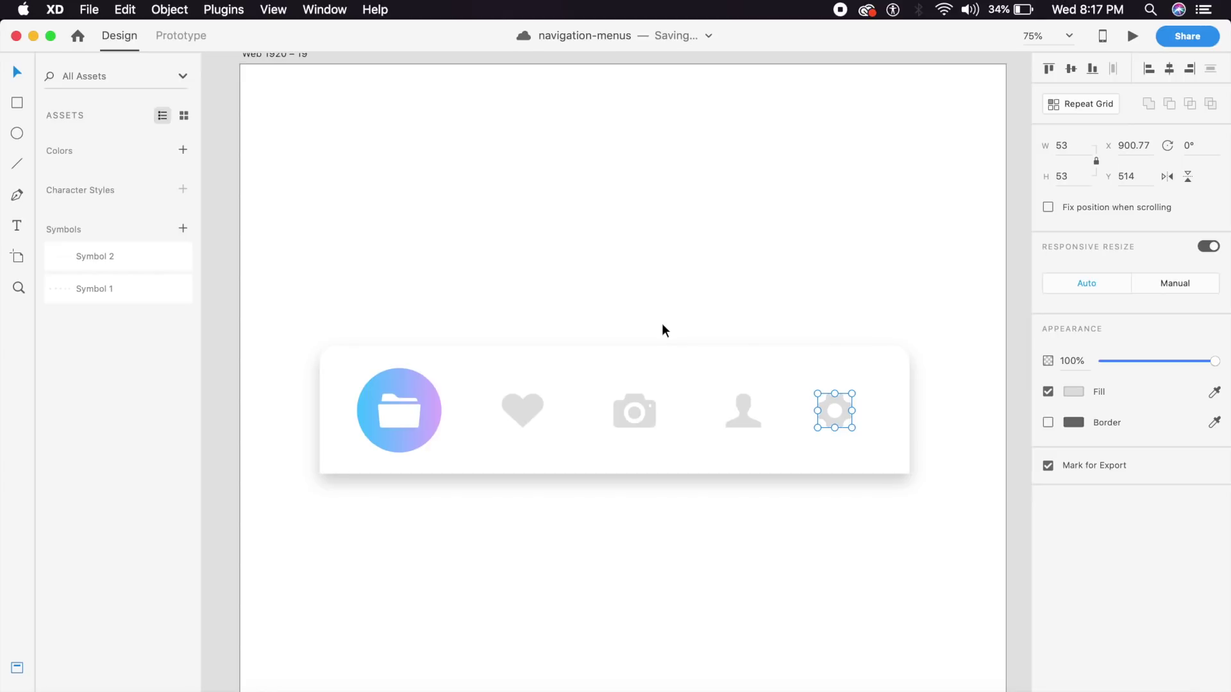
pyautogui.click(661, 325)
# Duplicate the gradient circle, scale the copy down to 25 × 25, and place it just inside the original circle's right edge
pyautogui.press('super+0')
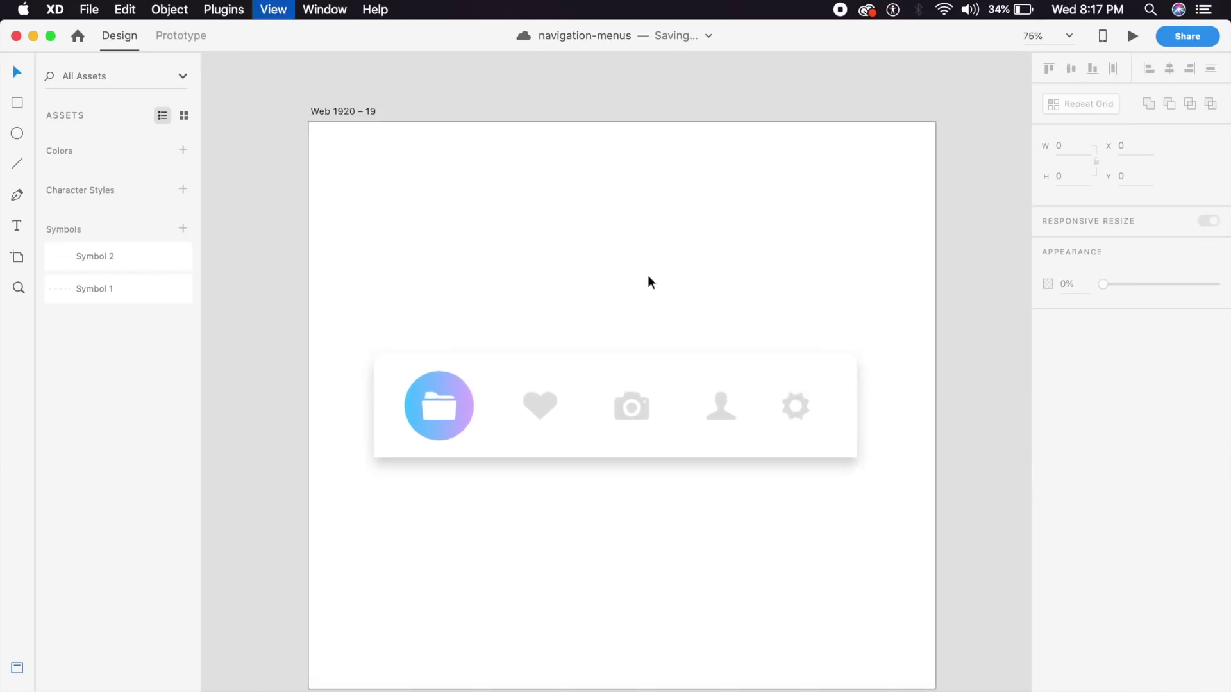
pyautogui.press('super+plus')
pyautogui.press('space')
pyautogui.moveTo(458, 369); pyautogui.dragTo(729, 340)
pyautogui.moveTo(648, 385); pyautogui.dragTo(750, 473)
pyautogui.moveTo(755, 413); pyautogui.dragTo(641, 391)
pyautogui.press('super+2')
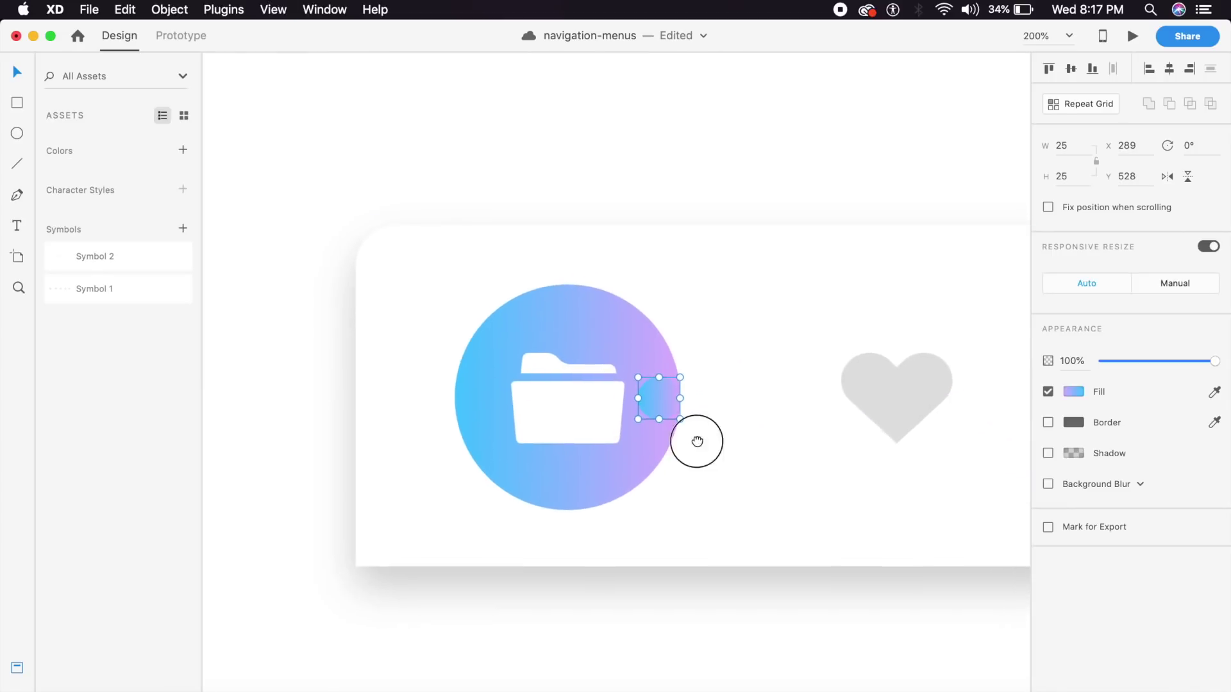
pyautogui.moveTo(697, 441); pyautogui.dragTo(674, 439)
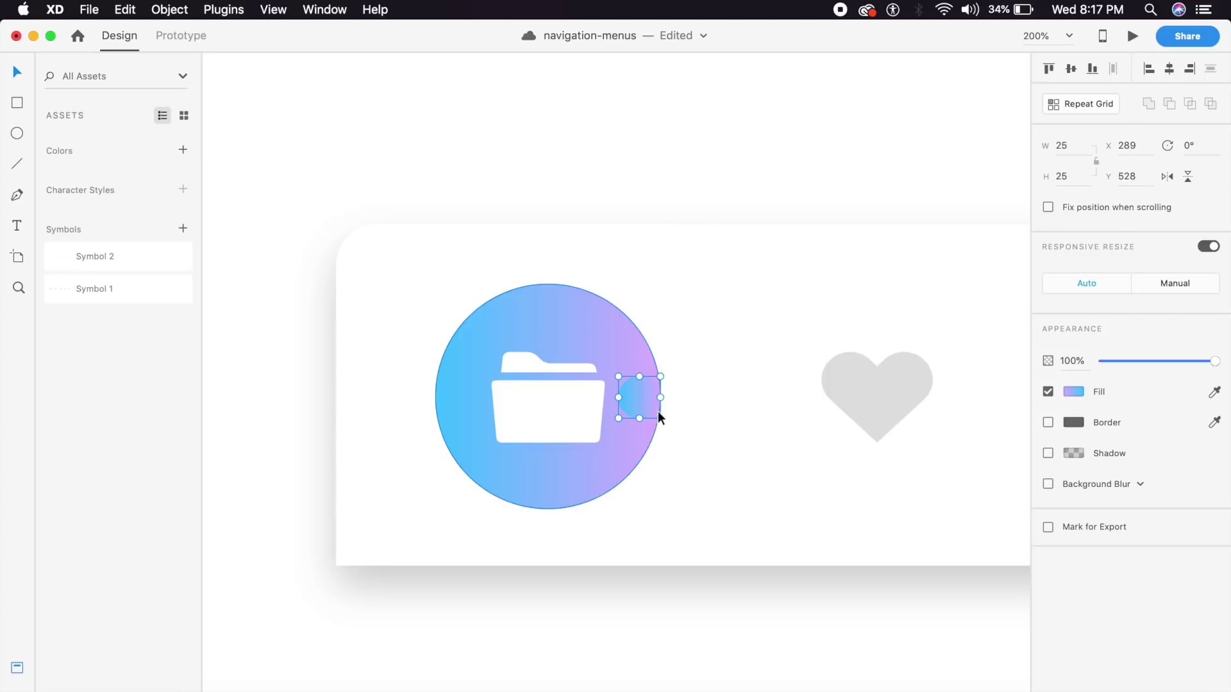
# Unite the large and small circles with the Boolean Add operation and show the layers of the union
pyautogui.keyDown('shift'); pyautogui.click(629, 345); pyautogui.keyUp('shift')
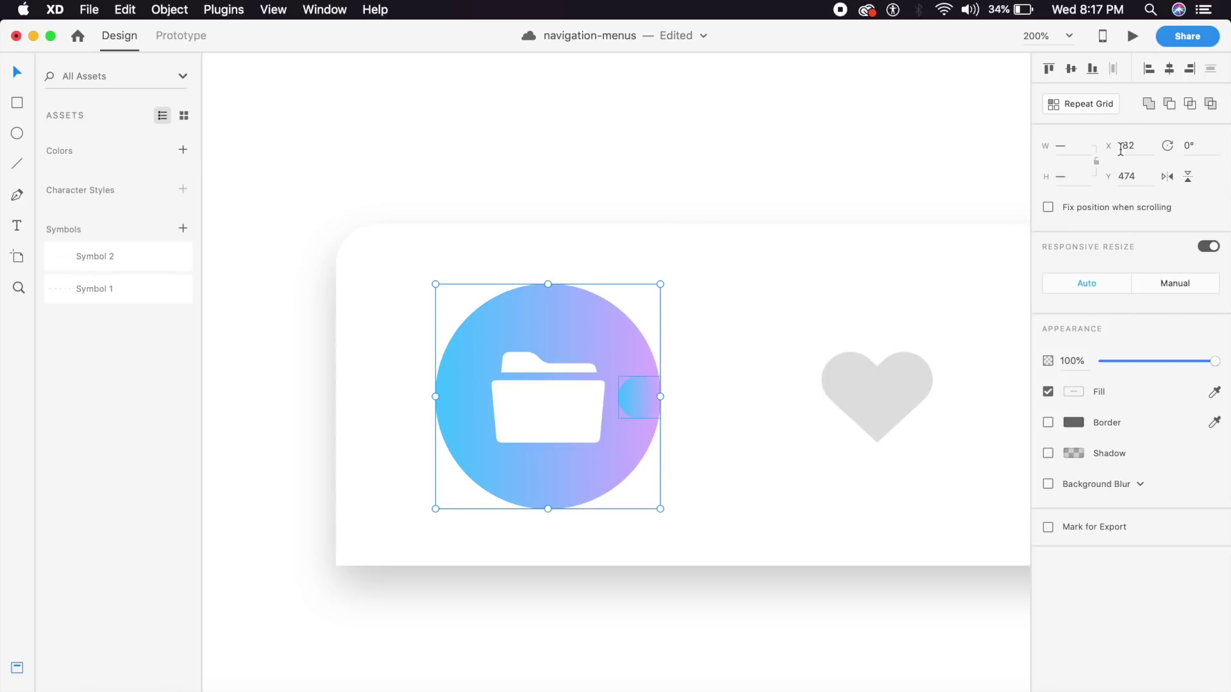
pyautogui.click(1152, 110)
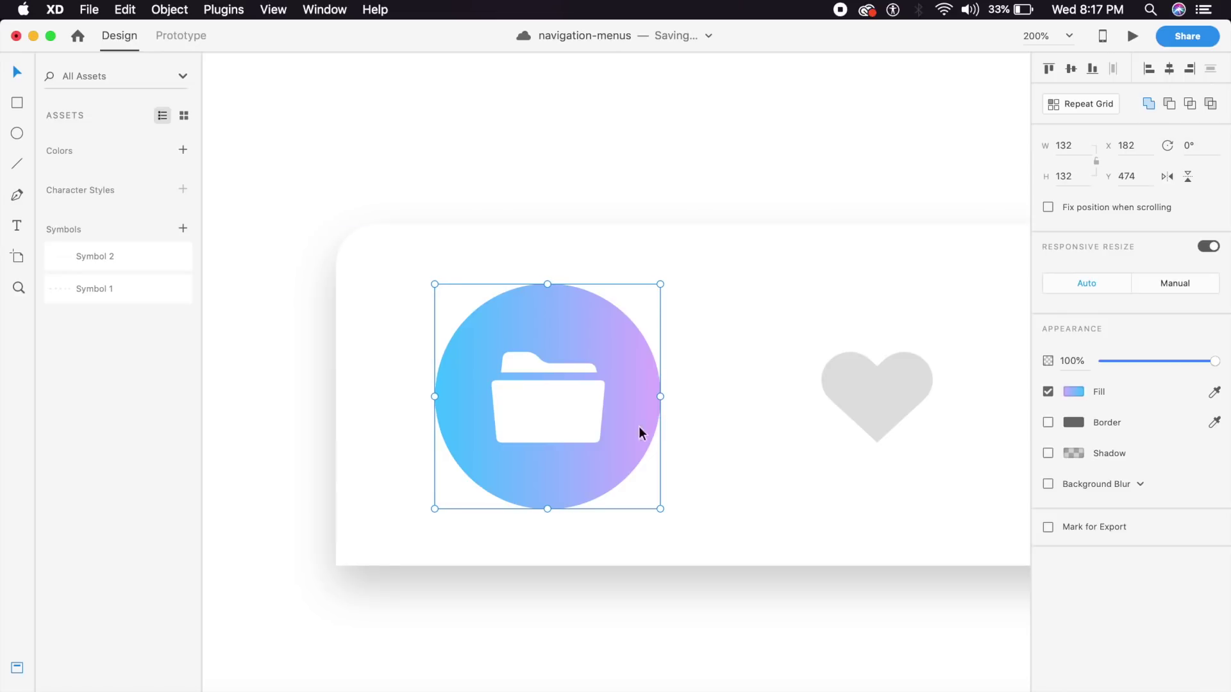
pyautogui.doubleClick(648, 398)
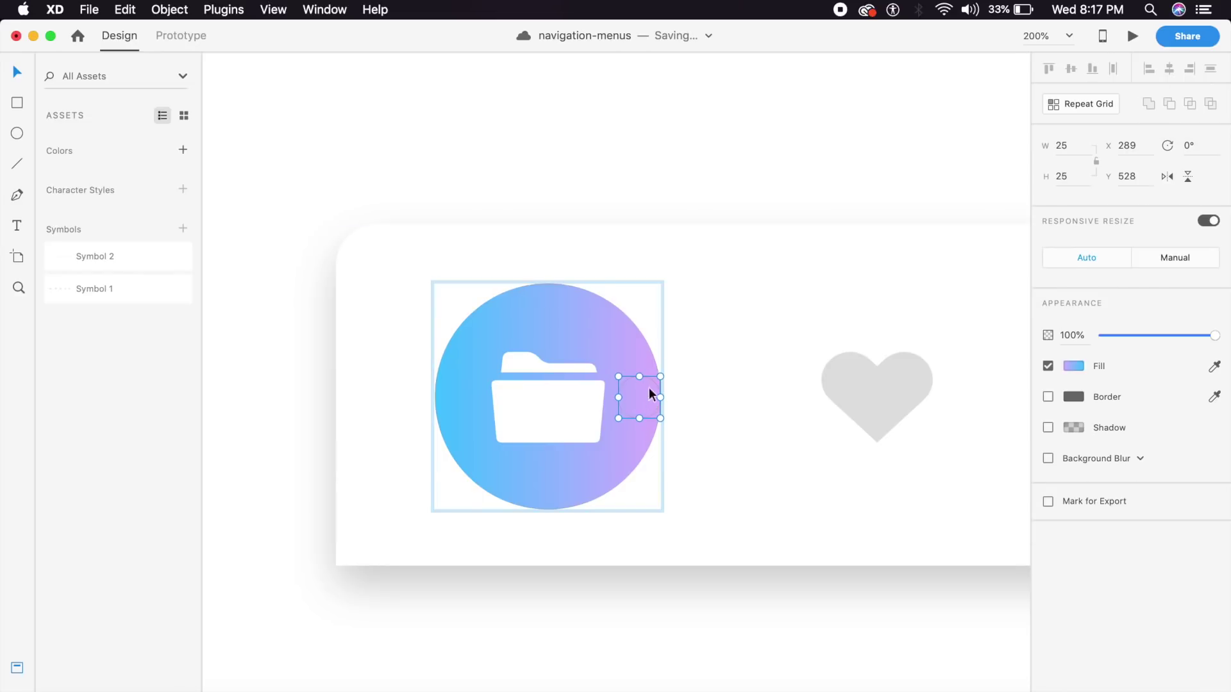
pyautogui.click(18, 668)
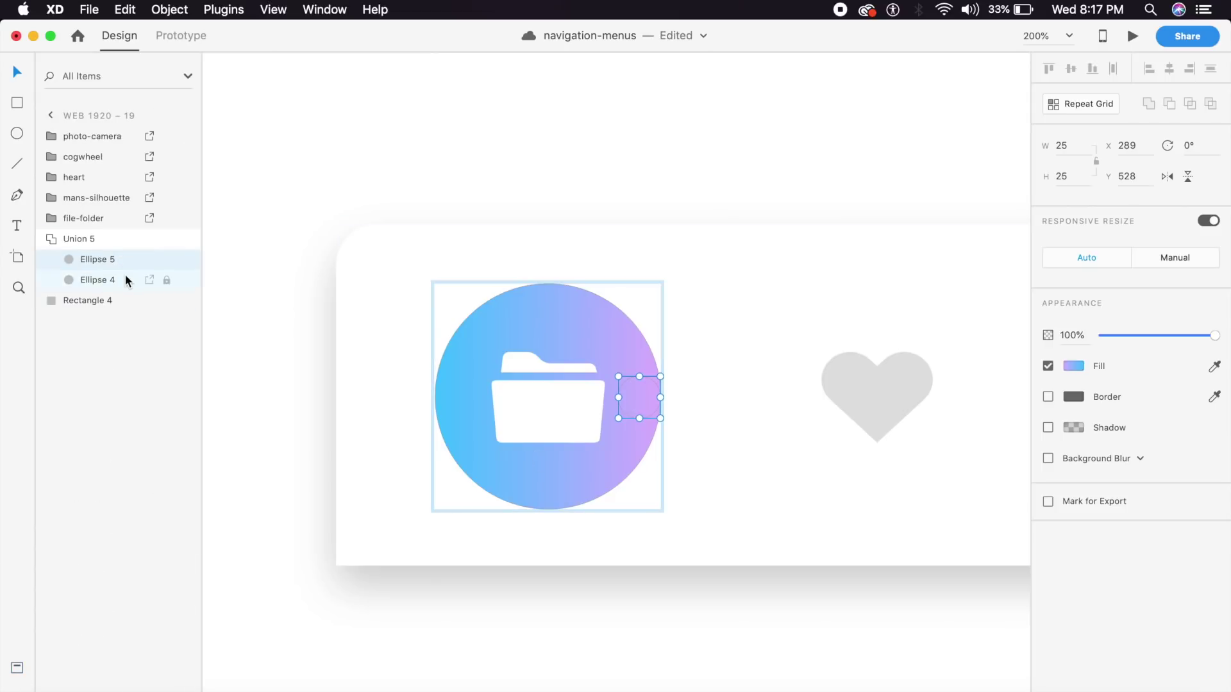
pyautogui.click(567, 654)
# Duplicate the artboard containing the icon navigation menu
pyautogui.press('super+minus')
pyautogui.press('super+minus')
pyautogui.moveTo(653, 546); pyautogui.dragTo(414, 545)
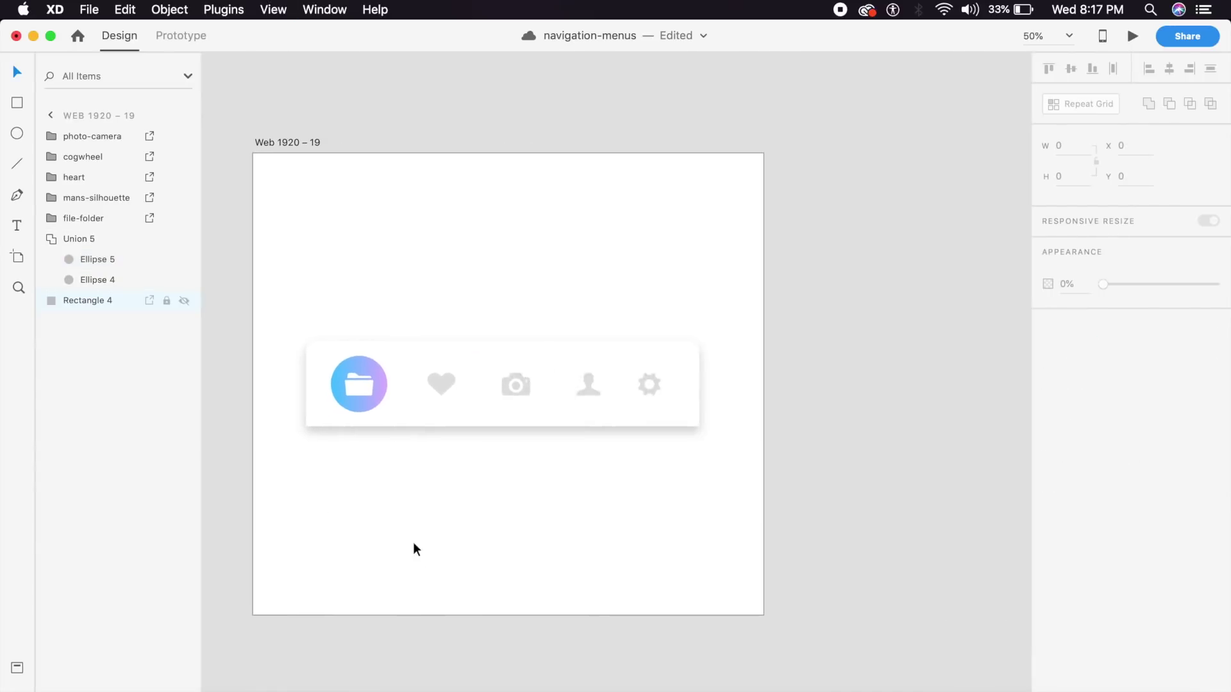
pyautogui.click(491, 554)
pyautogui.press('super+d')
# On the duplicated artboard, move the union's small circle behind the heart icon and enlarge it to 132 × 132
pyautogui.press('super+plus')
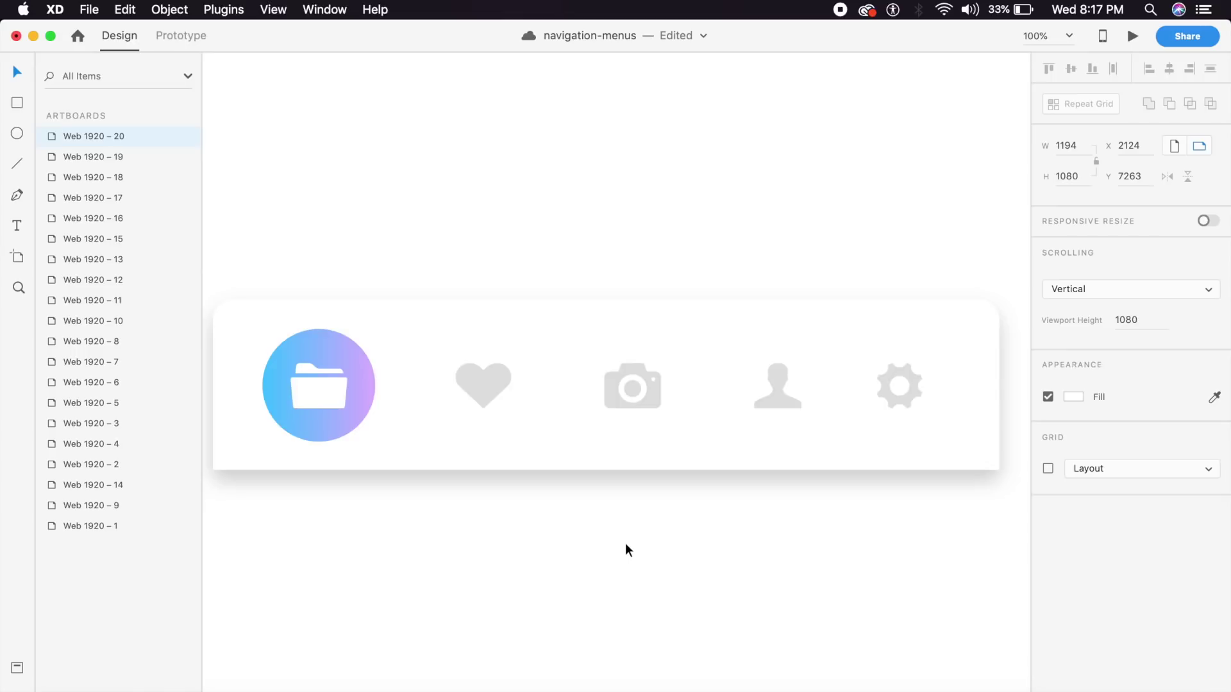
pyautogui.press('super+minus')
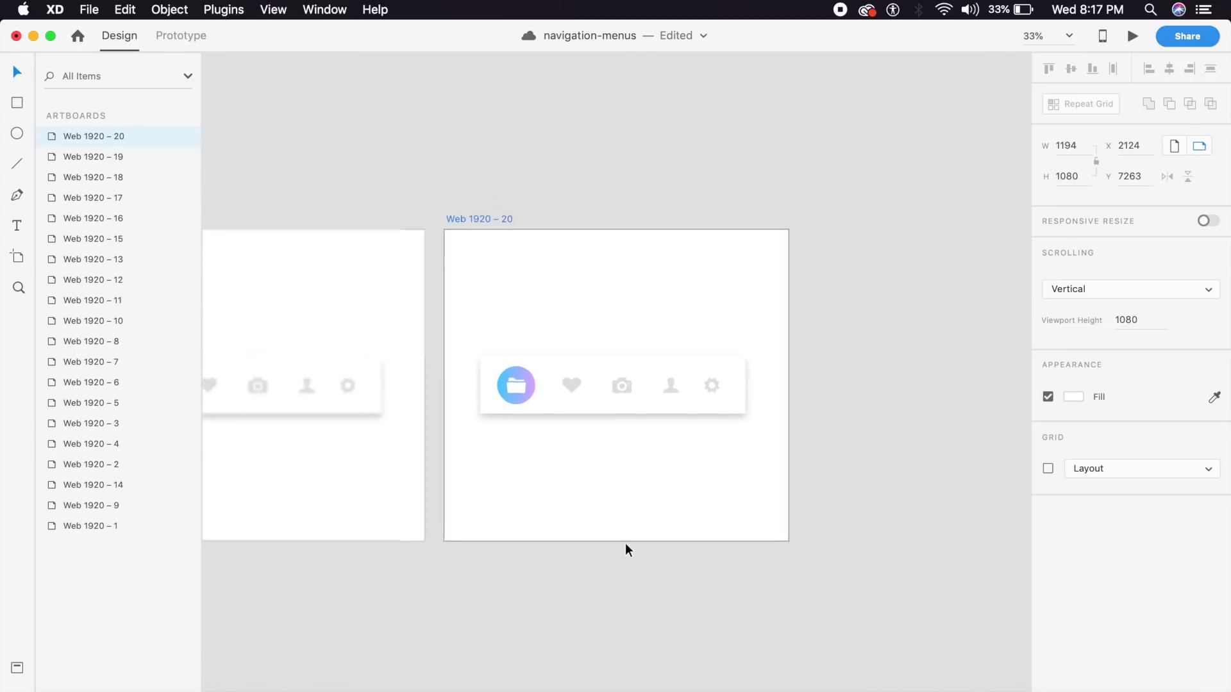
pyautogui.press('super+plus')
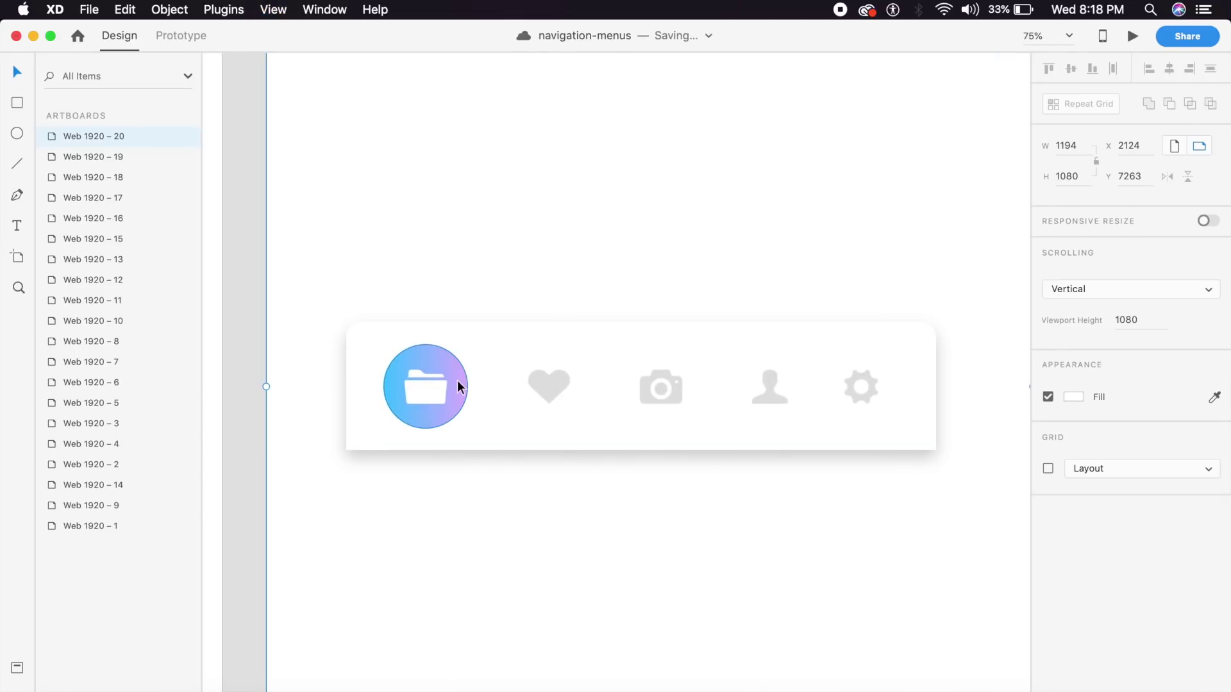
pyautogui.click(457, 385)
pyautogui.doubleClick(458, 385)
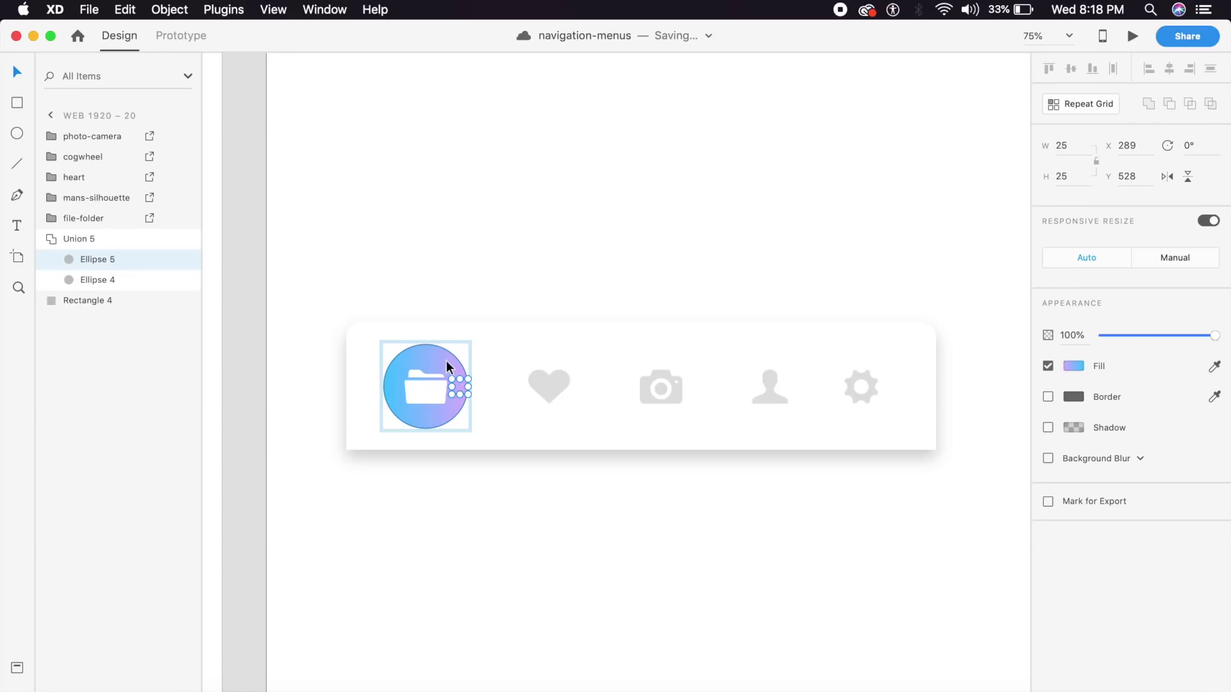
pyautogui.moveTo(468, 379); pyautogui.dragTo(555, 344)
pyautogui.moveTo(483, 371); pyautogui.dragTo(608, 342)
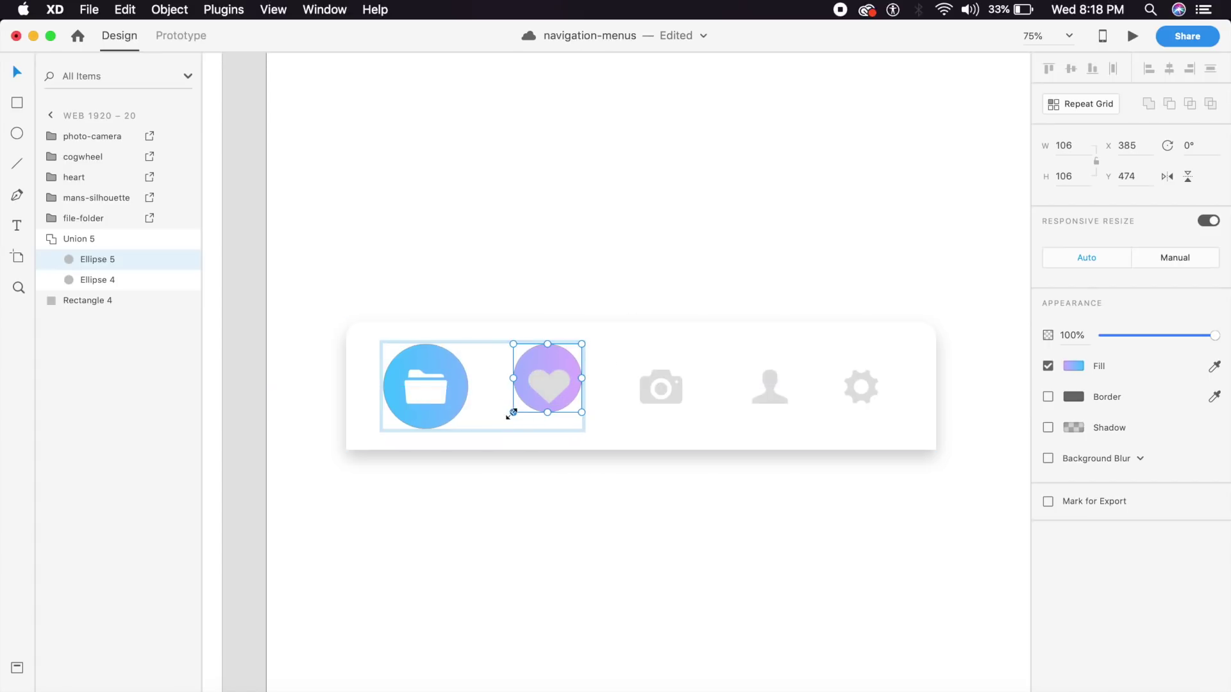
pyautogui.moveTo(513, 412)
pyautogui.mouseDown()
pyautogui.moveTo(492, 426)
pyautogui.moveTo(535, 413)
pyautogui.mouseUp()
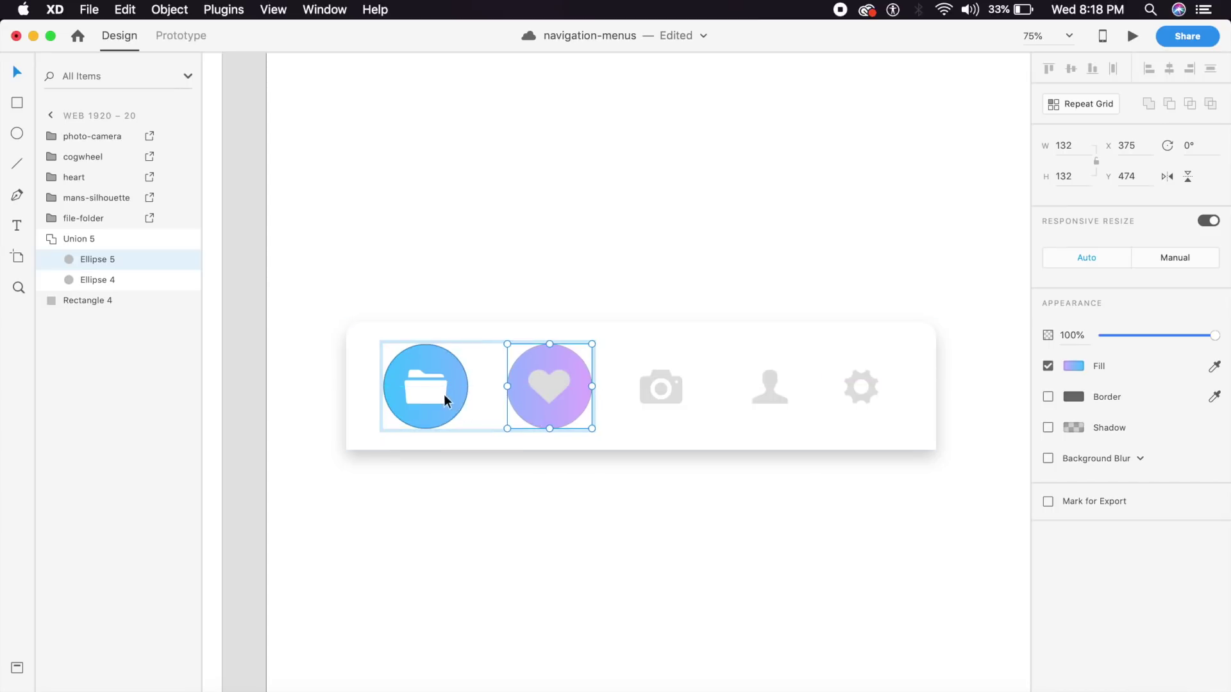
# Move the folder's circle onto the heart's circle and shrink it to 29 × 29 inside the right edge
pyautogui.moveTo(458, 400); pyautogui.dragTo(509, 398)
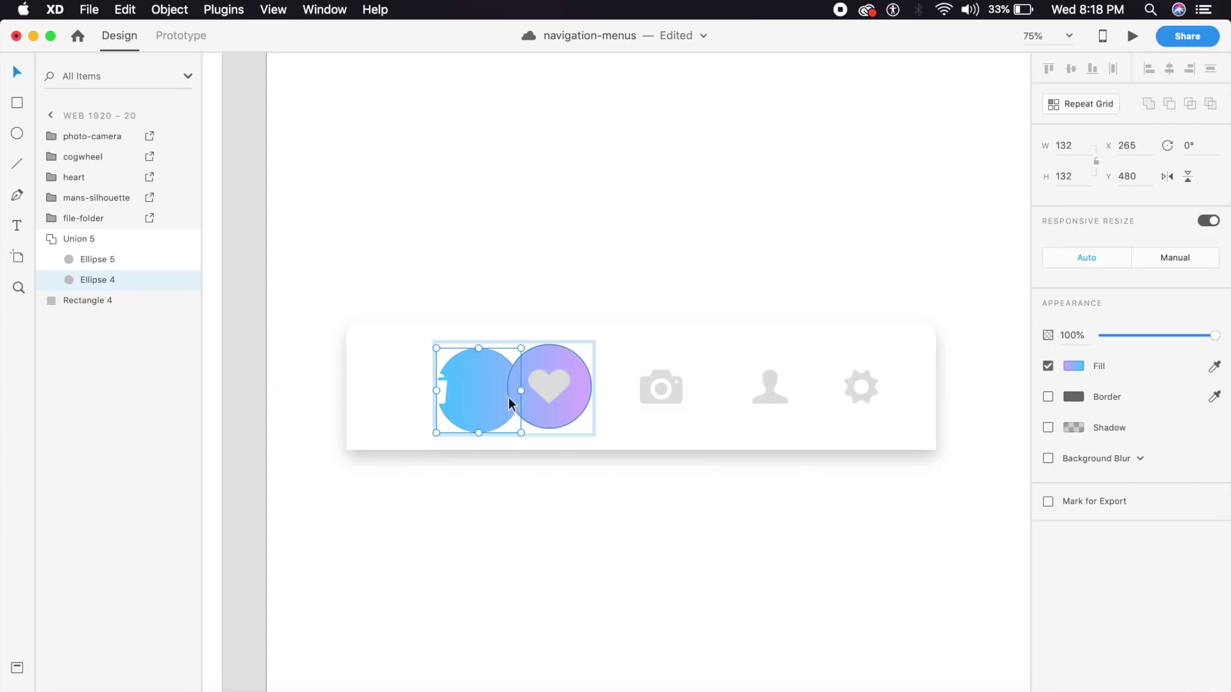
pyautogui.moveTo(521, 348); pyautogui.dragTo(579, 387)
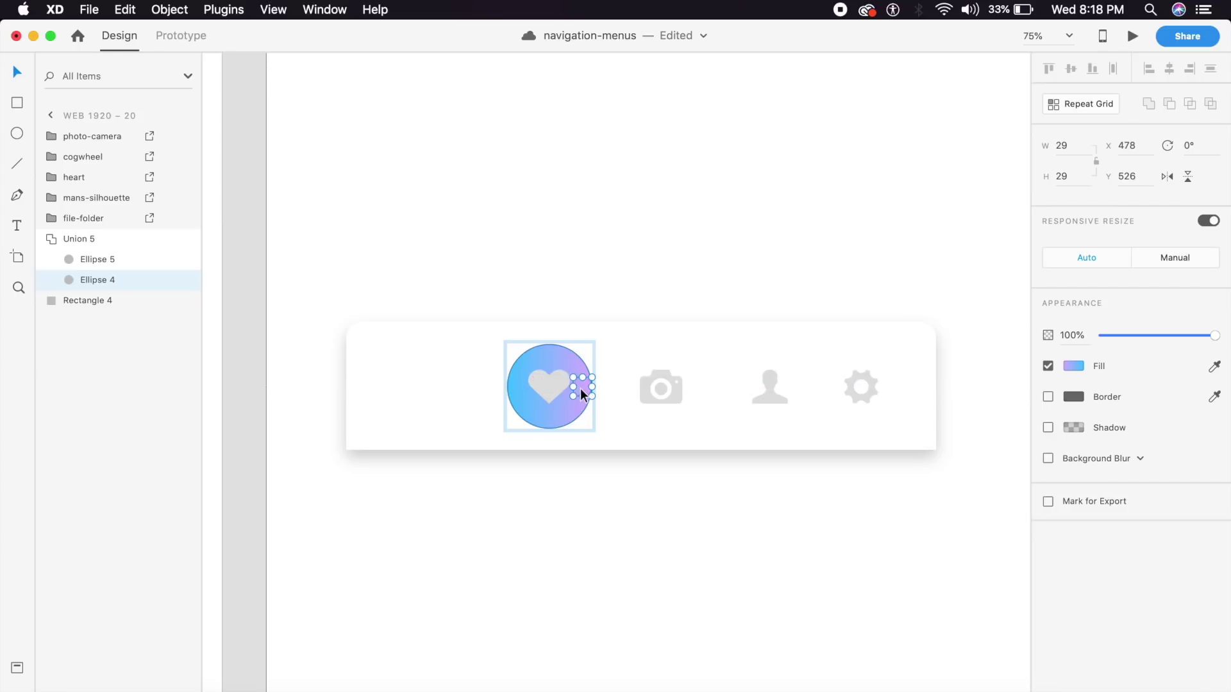
pyautogui.click(424, 474)
# Fill the white folder icon on the duplicated artboard with the inactive icons' grey, #E0E0E0
pyautogui.press('super+minus')
pyautogui.press('super+minus')
pyautogui.moveTo(394, 464); pyautogui.dragTo(739, 461)
pyautogui.doubleClick(637, 461)
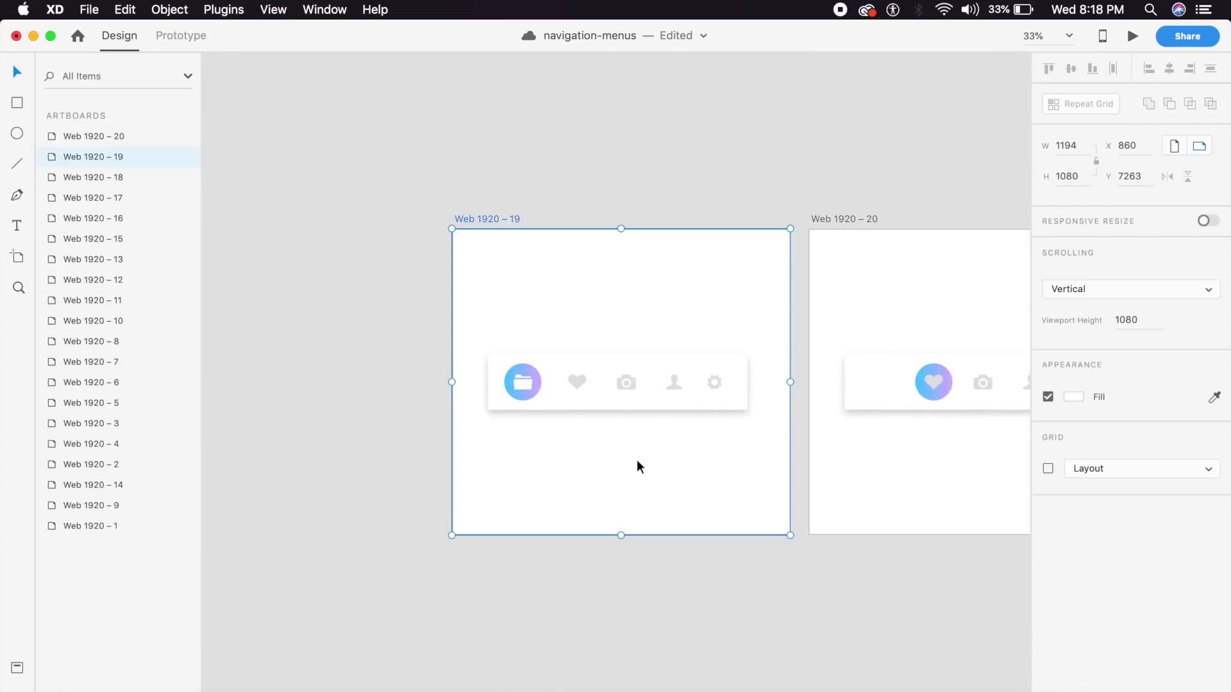
pyautogui.moveTo(873, 374); pyautogui.dragTo(586, 367)
pyautogui.press('super+plus')
pyautogui.press('super+plus')
pyautogui.click(659, 377)
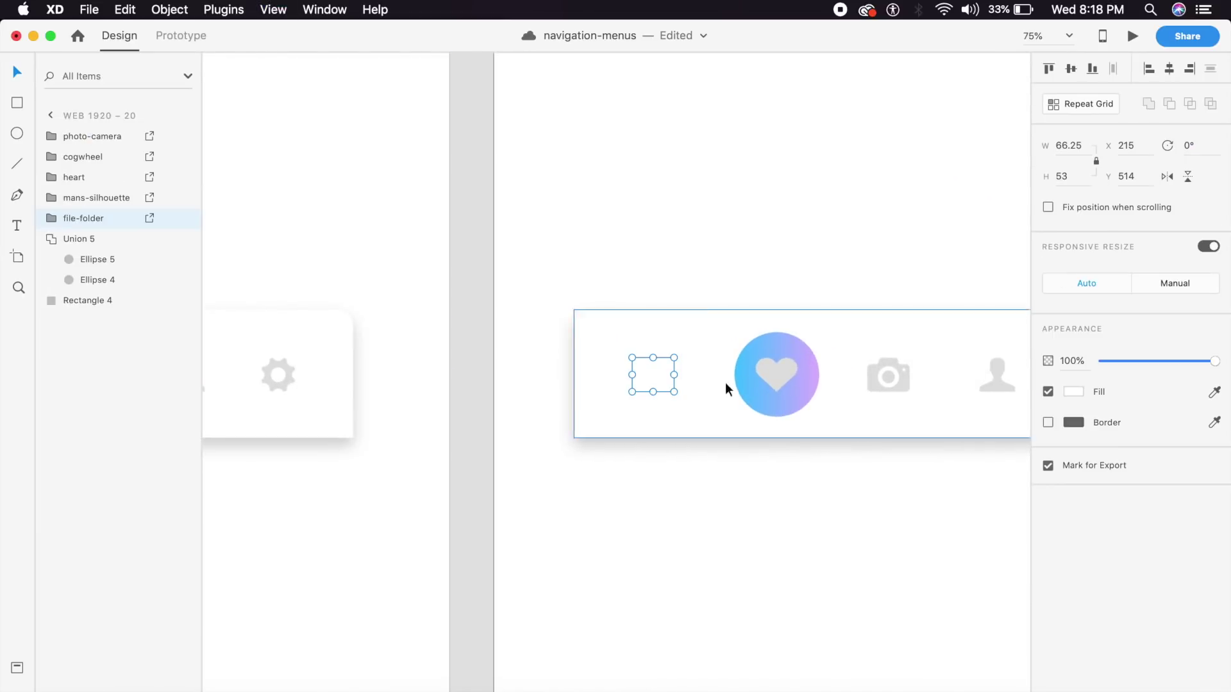
pyautogui.click(1074, 393)
pyautogui.click(1035, 459)
pyautogui.click(774, 375)
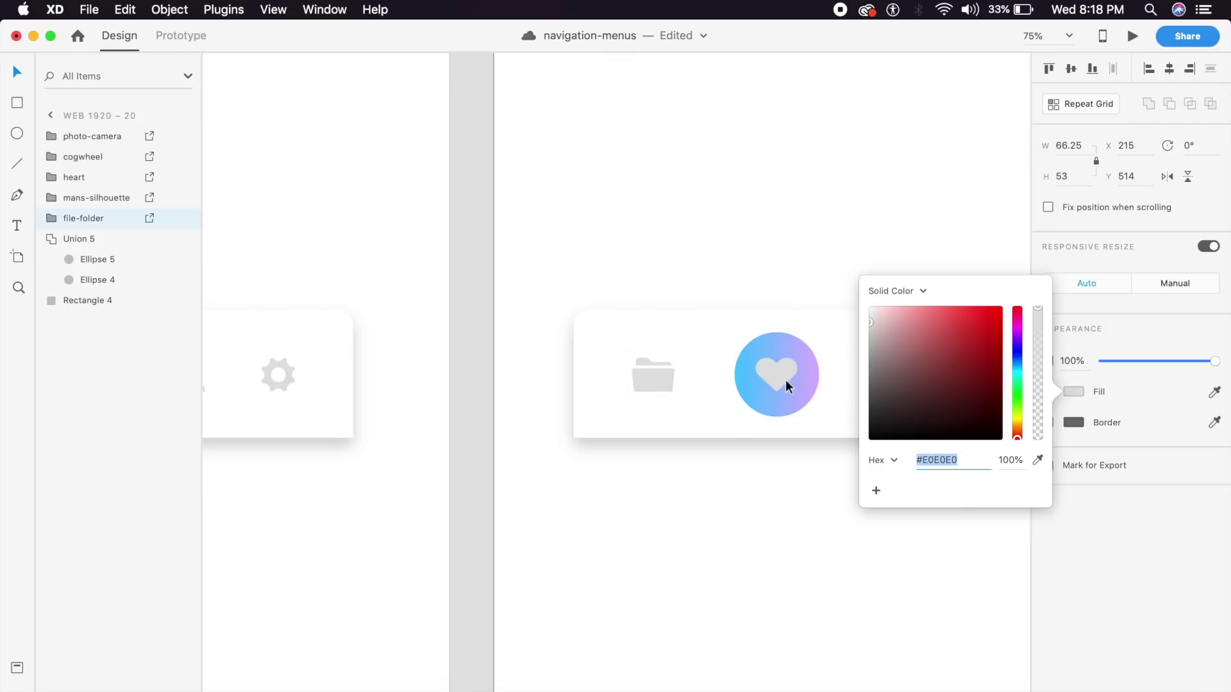
# Fill the heart icon inside the gradient circle with white
pyautogui.click(771, 375)
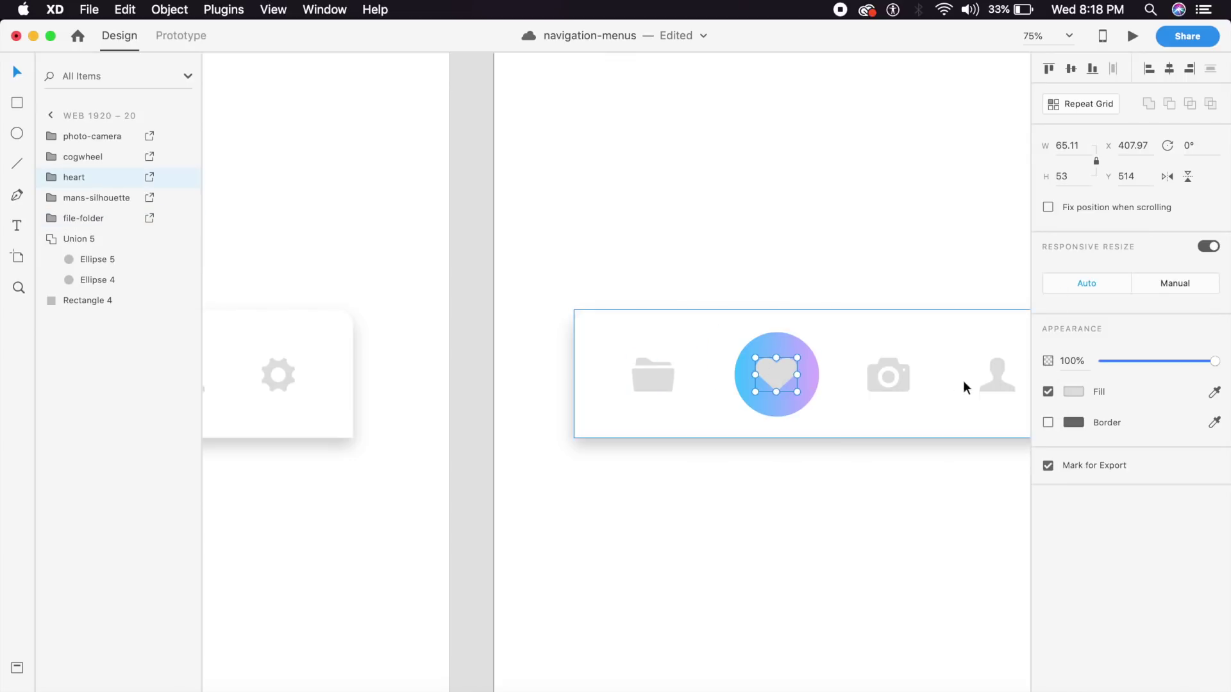
pyautogui.click(1069, 392)
pyautogui.moveTo(911, 372); pyautogui.dragTo(732, 209)
pyautogui.click(670, 172)
# In prototype mode, link the heart icon on Web 1920 – 19 to the artboard Web 1920 – 20
pyautogui.press('super+minus')
pyautogui.press('super+minus')
pyautogui.moveTo(402, 358); pyautogui.dragTo(500, 340)
pyautogui.click(189, 42)
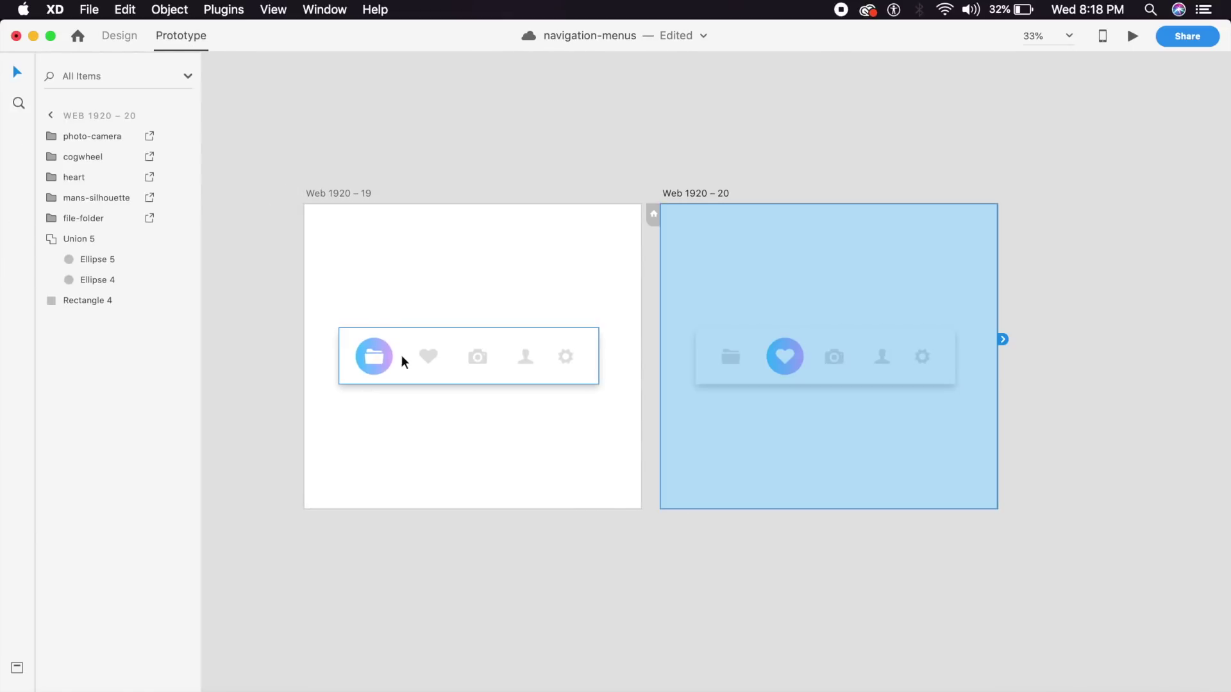
pyautogui.click(420, 357)
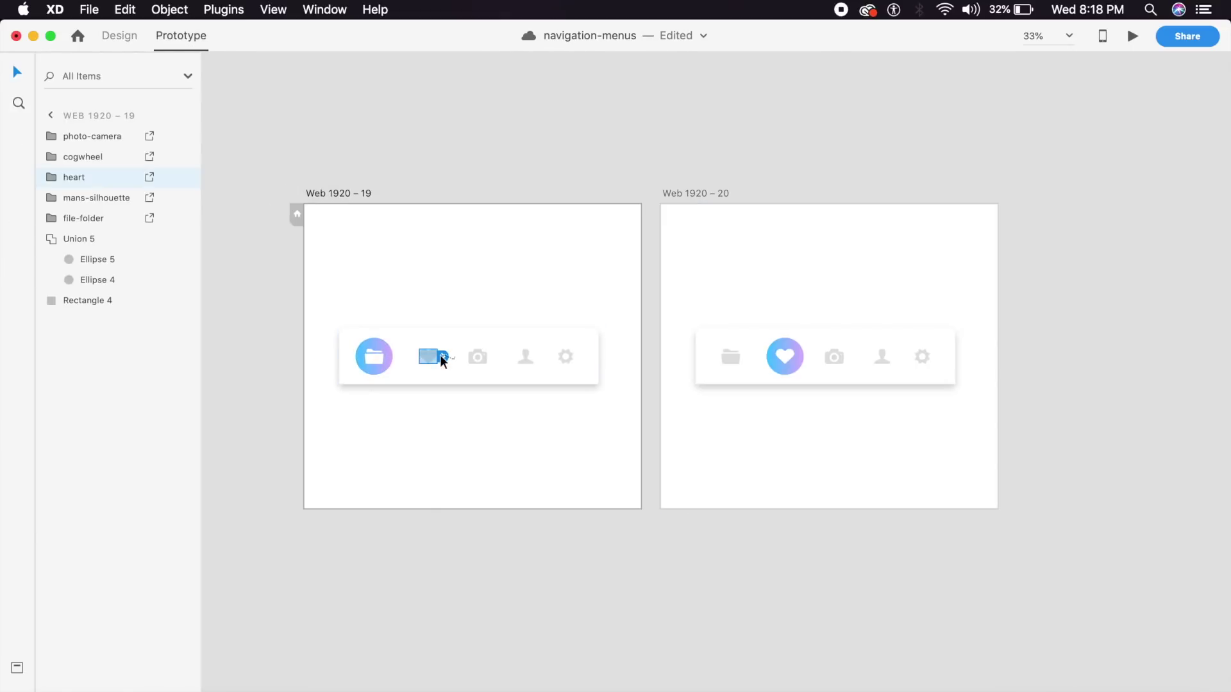
pyautogui.moveTo(440, 356); pyautogui.dragTo(722, 357)
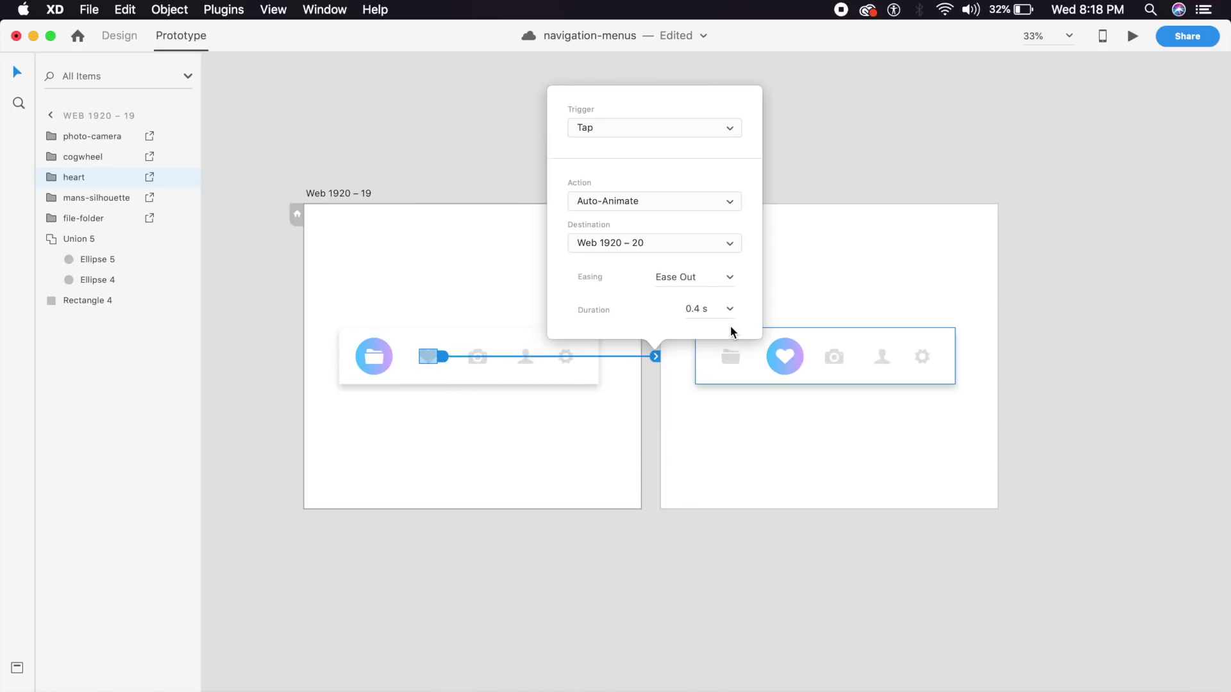
# Give the heart link a Tap trigger with Auto-Animate, Snap easing and a duration of 0.6 s
pyautogui.click(699, 129)
pyautogui.click(708, 129)
pyautogui.click(700, 206)
pyautogui.click(697, 208)
pyautogui.click(732, 276)
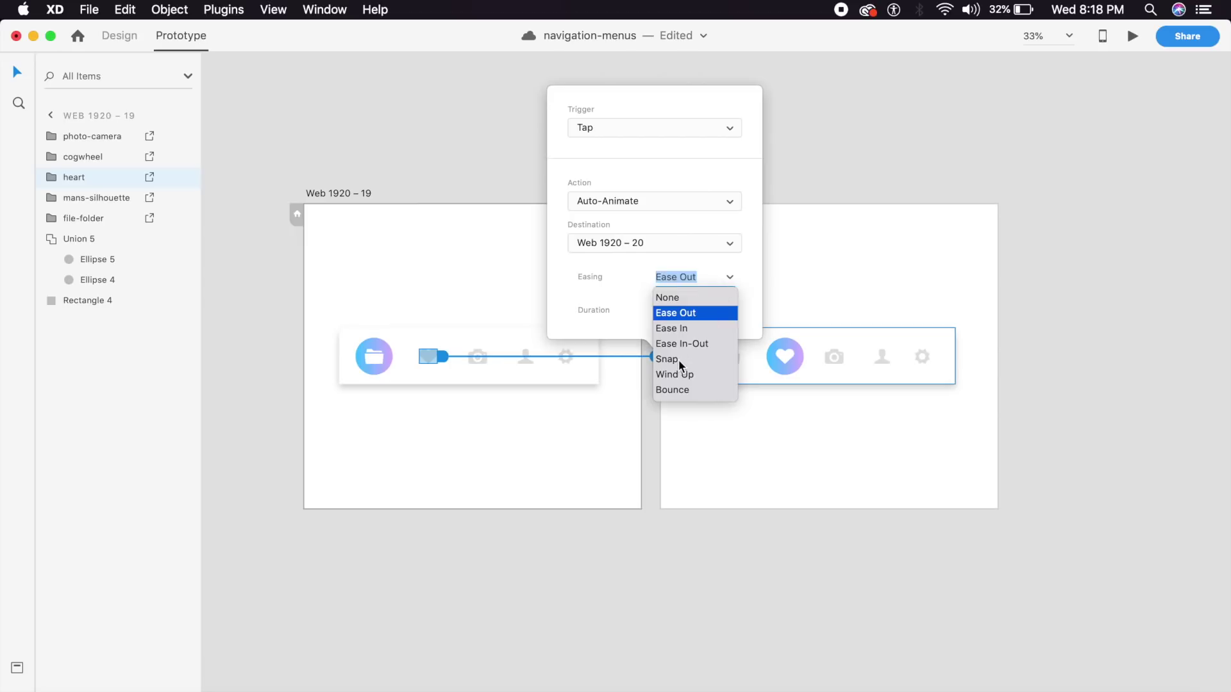
pyautogui.click(678, 359)
pyautogui.click(717, 309)
pyautogui.write('0.6 s')
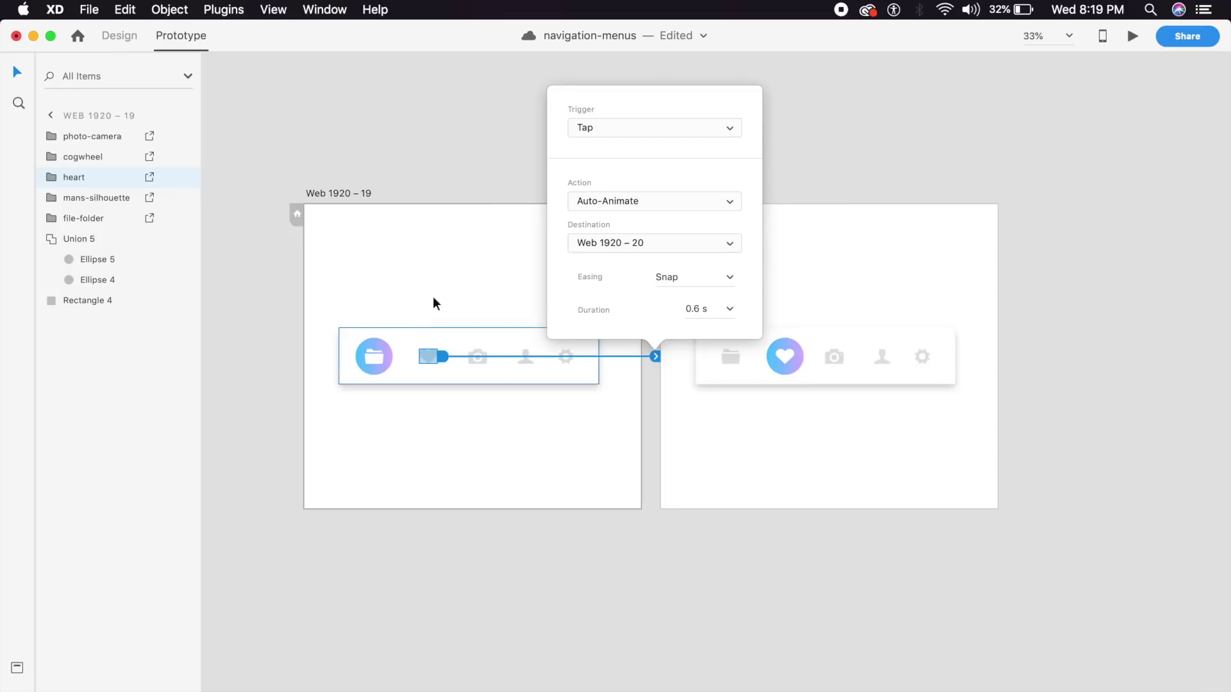
# Preview the prototype from artboard Web 1920 – 19 and play the heart icon's tap transition
pyautogui.click(448, 256)
pyautogui.click(1129, 40)
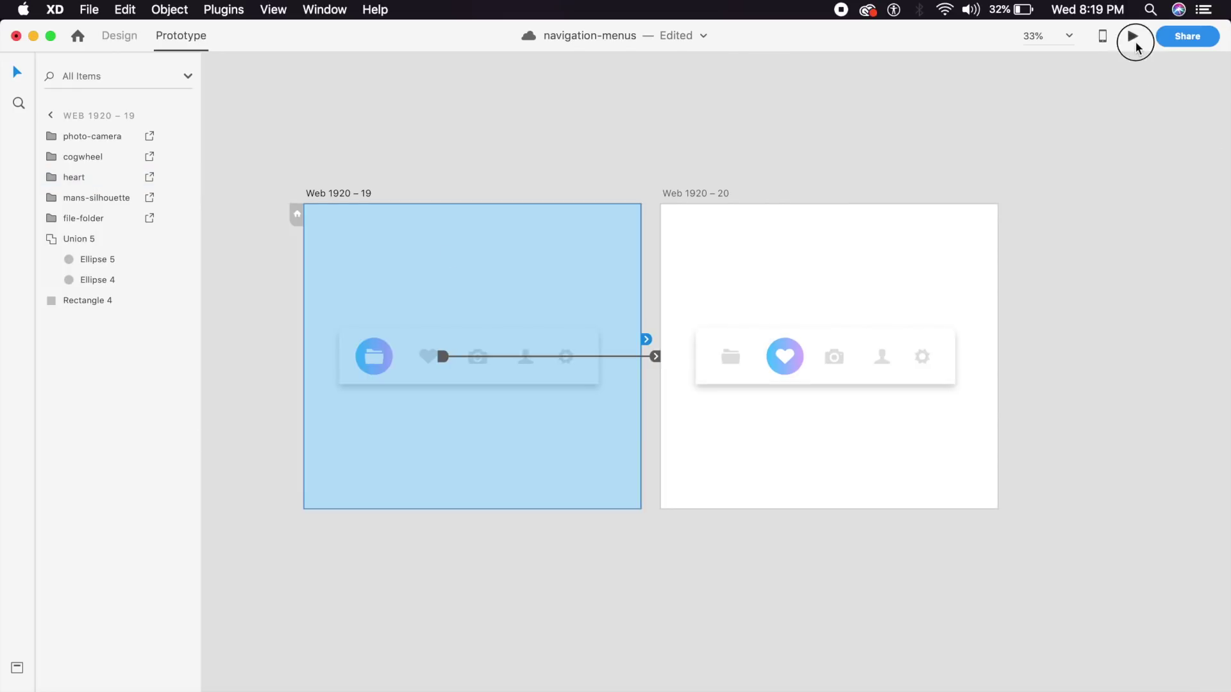
pyautogui.moveTo(351, 38); pyautogui.dragTo(427, 44)
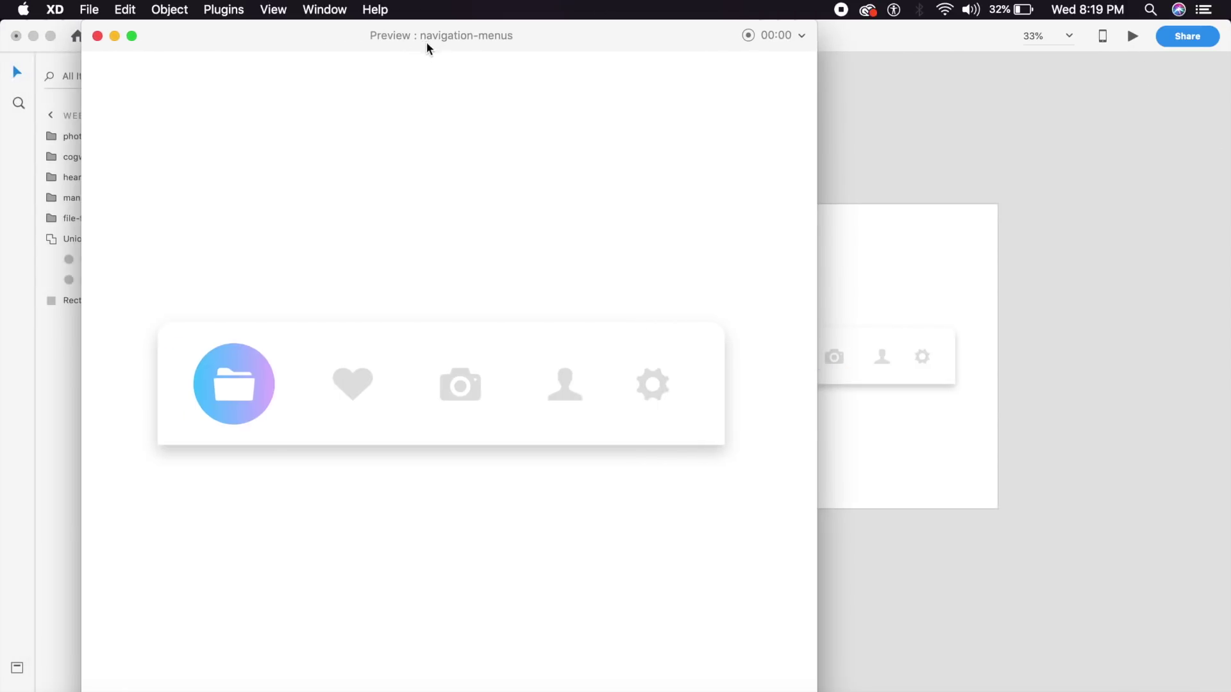
pyautogui.click(357, 387)
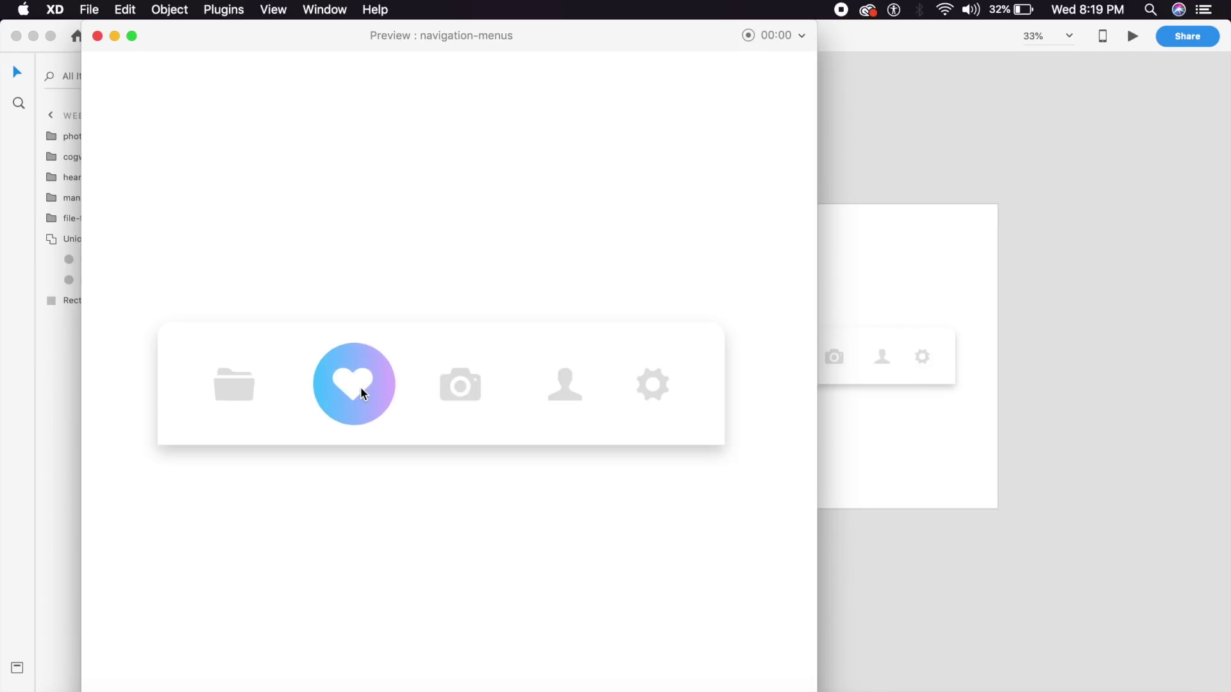
pyautogui.click(97, 37)
# In design mode, move the small ellipse inside the heart's gradient circle on Web 1920 – 20 to the circle's left edge, at X 376
pyautogui.press('super+plus')
pyautogui.press('super+plus')
pyautogui.moveTo(927, 473); pyautogui.dragTo(765, 472)
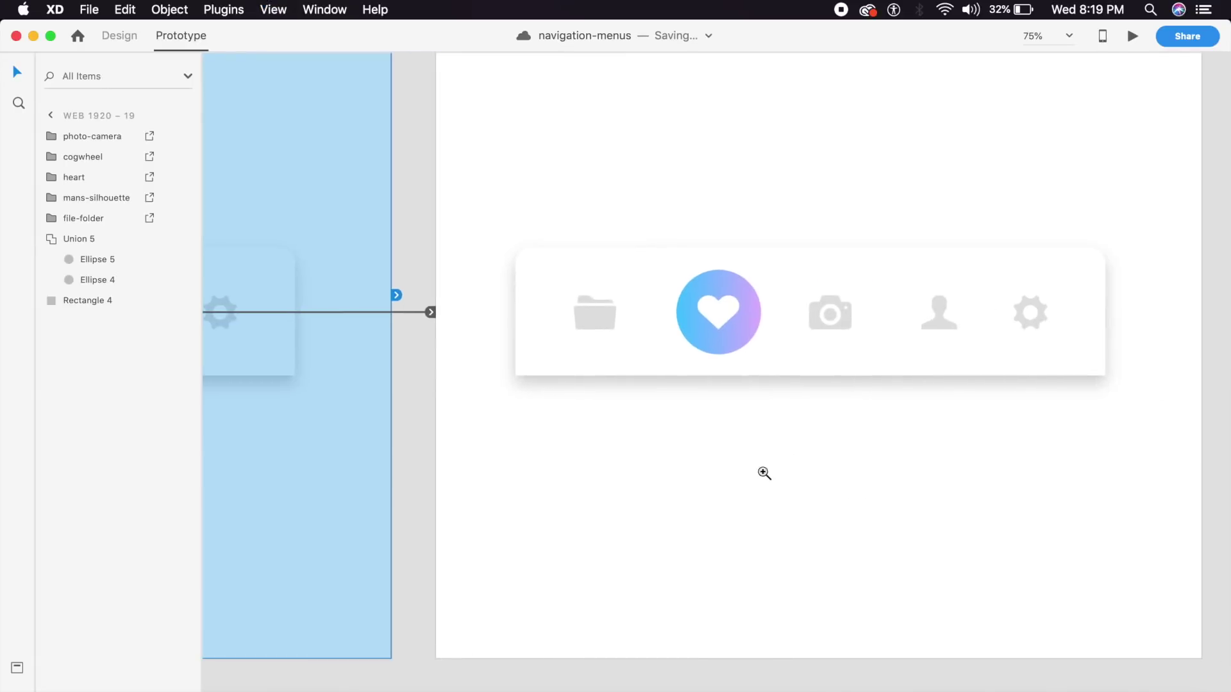
pyautogui.press('super+plus')
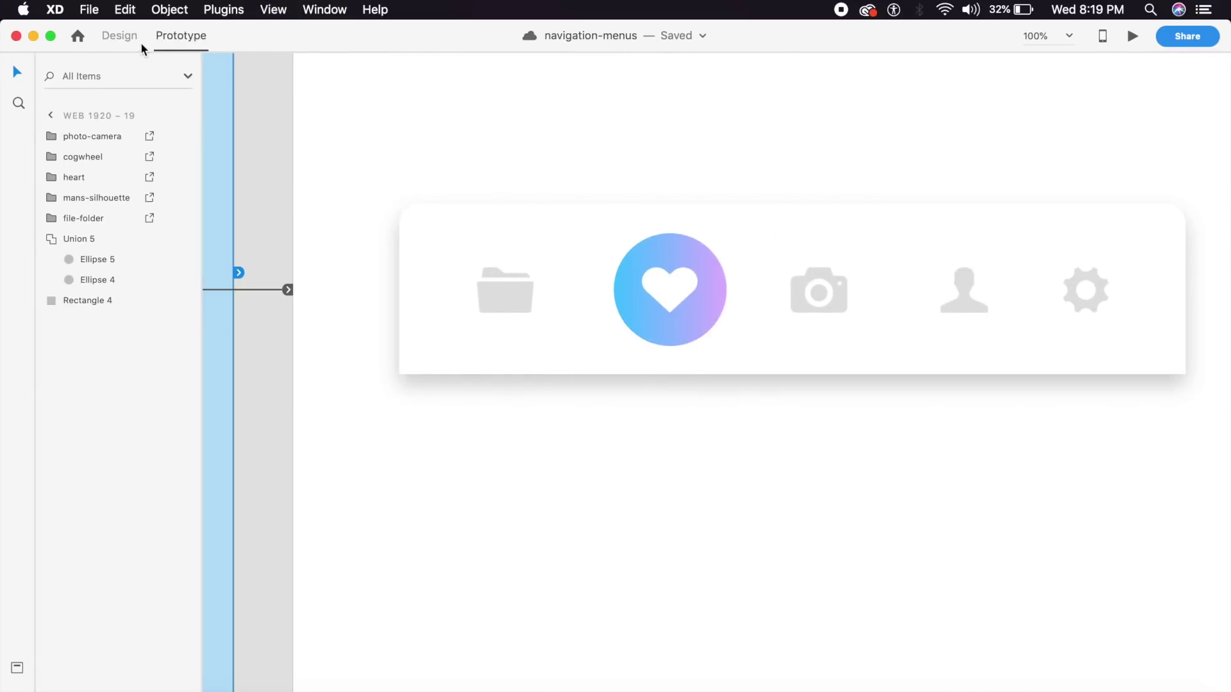
pyautogui.click(119, 35)
pyautogui.click(704, 288)
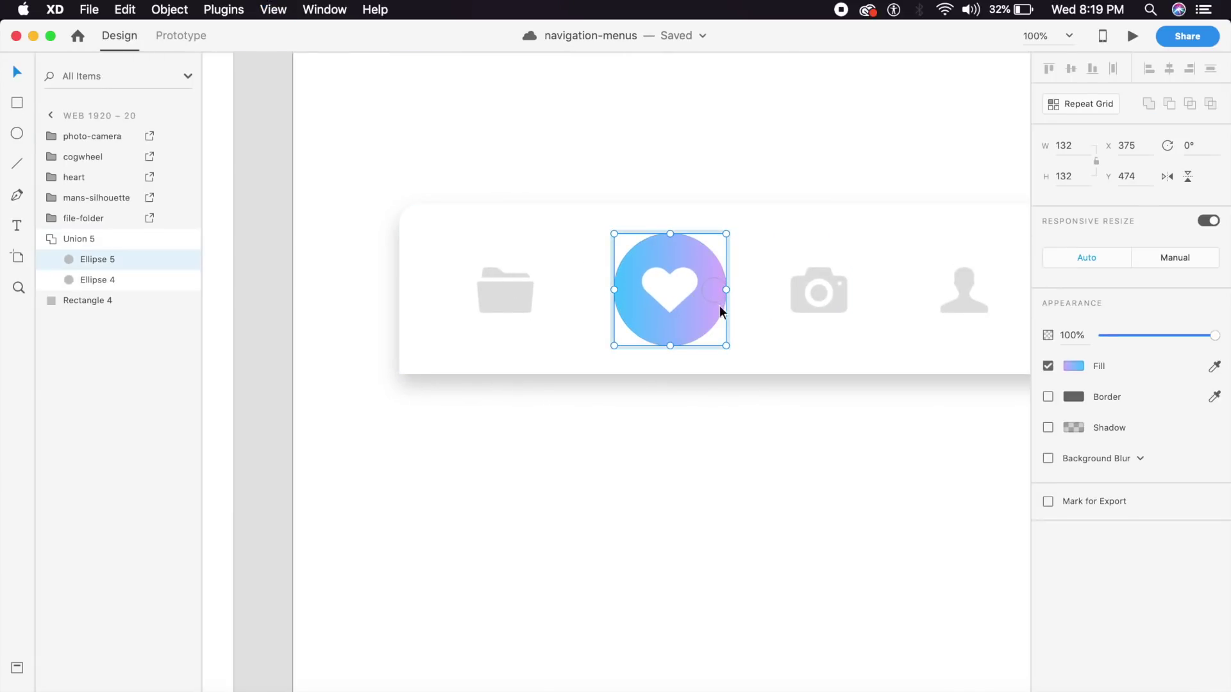
pyautogui.doubleClick(616, 292)
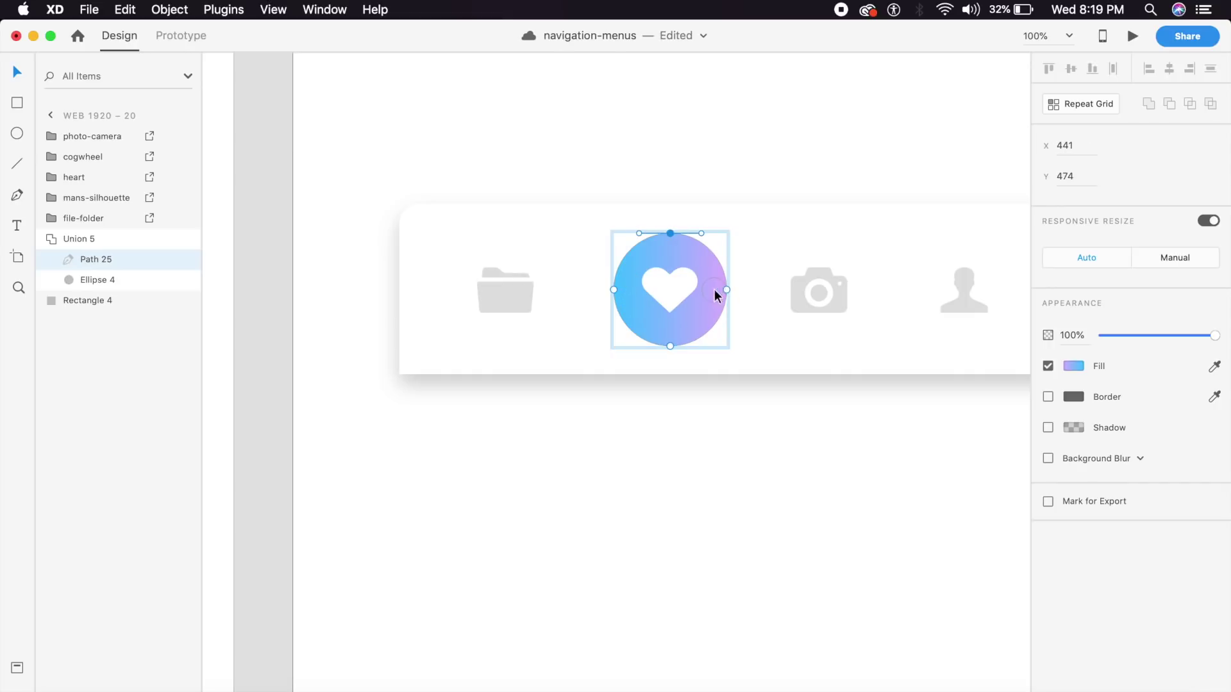
pyautogui.press('Escape')
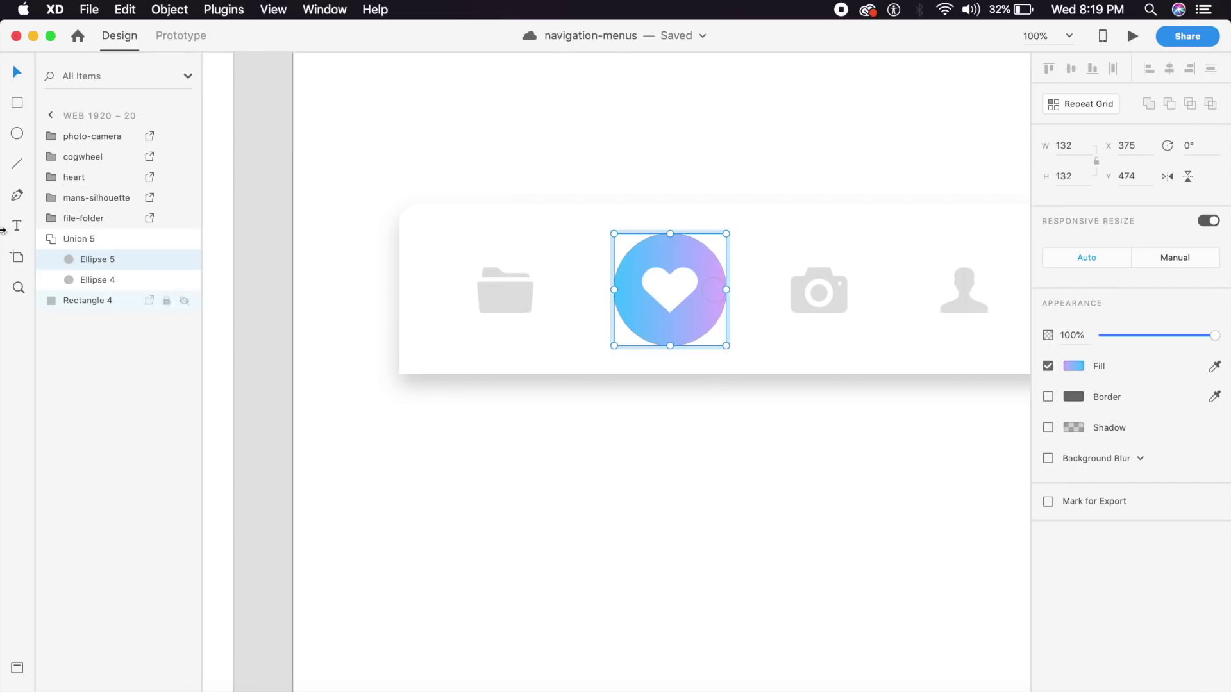
pyautogui.click(109, 286)
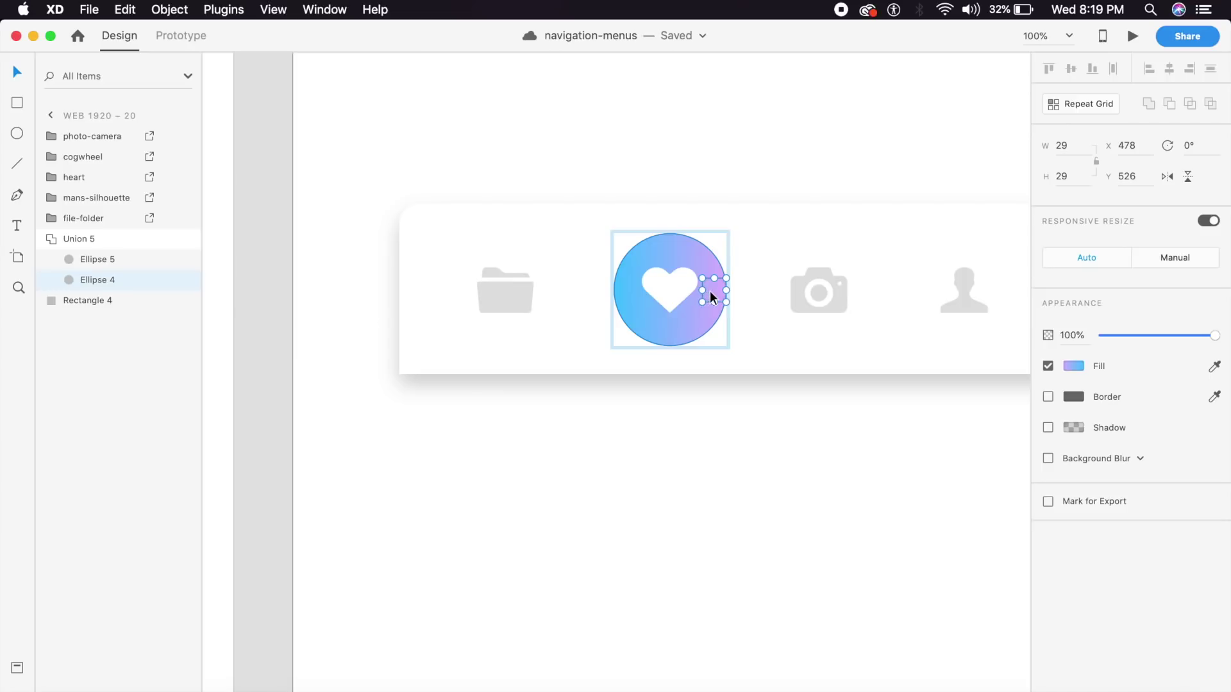
pyautogui.hotkey('shift', 'Left')
pyautogui.hotkey('shift', 'Left')
pyautogui.hotkey('shift', 'Left')
pyautogui.hotkey('shift', 'Left')
pyautogui.hotkey('shift', 'Left')
pyautogui.hotkey('shift', 'Left')
pyautogui.hotkey('shift', 'Left')
pyautogui.hotkey('shift', 'Left')
pyautogui.hotkey('shift', 'Left')
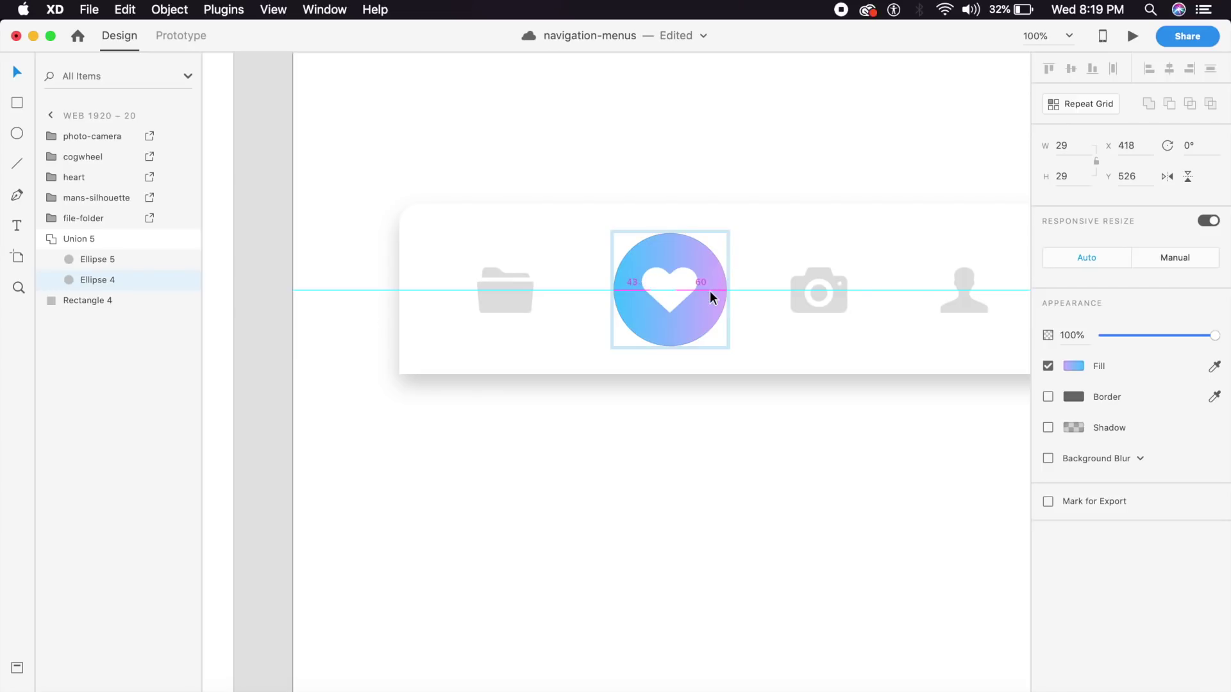
pyautogui.hotkey('shift', 'Left')
pyautogui.hotkey('shift', 'Left')
pyautogui.press('Right')
pyautogui.press('Right')
pyautogui.press('Right')
pyautogui.press('Right')
pyautogui.press('Right')
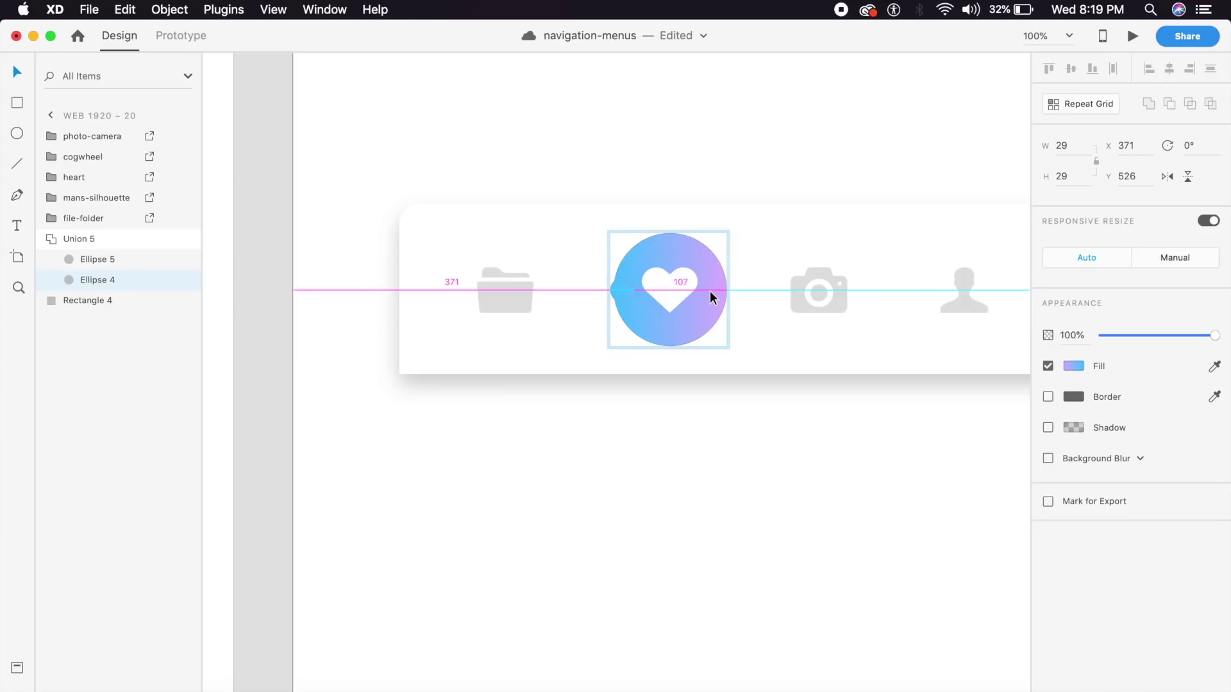
pyautogui.press('Right')
pyautogui.press('Right')
pyautogui.press('Right')
# Preview the prototype from Web 1920 – 19 again and play the heart transition twice to check the circle's motion
pyautogui.press('super+minus')
pyautogui.press('super+minus')
pyautogui.press('super+minus')
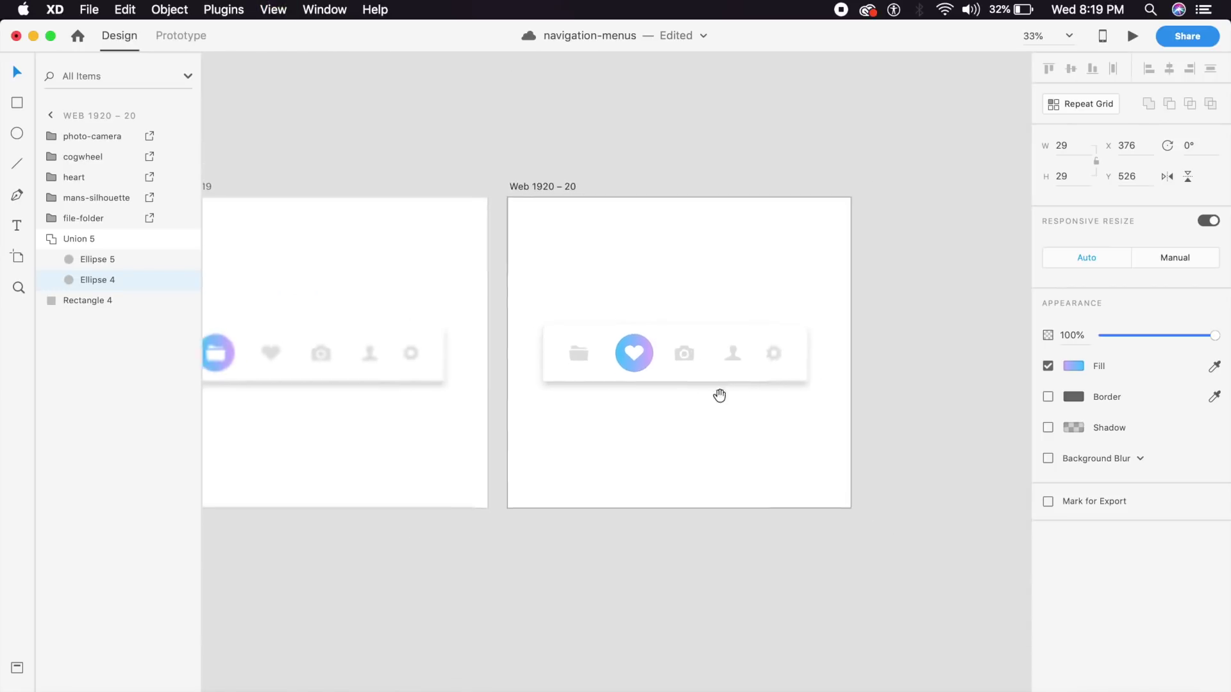
pyautogui.hscroll(-6, 763, 438)
pyautogui.click(733, 424)
pyautogui.click(1130, 37)
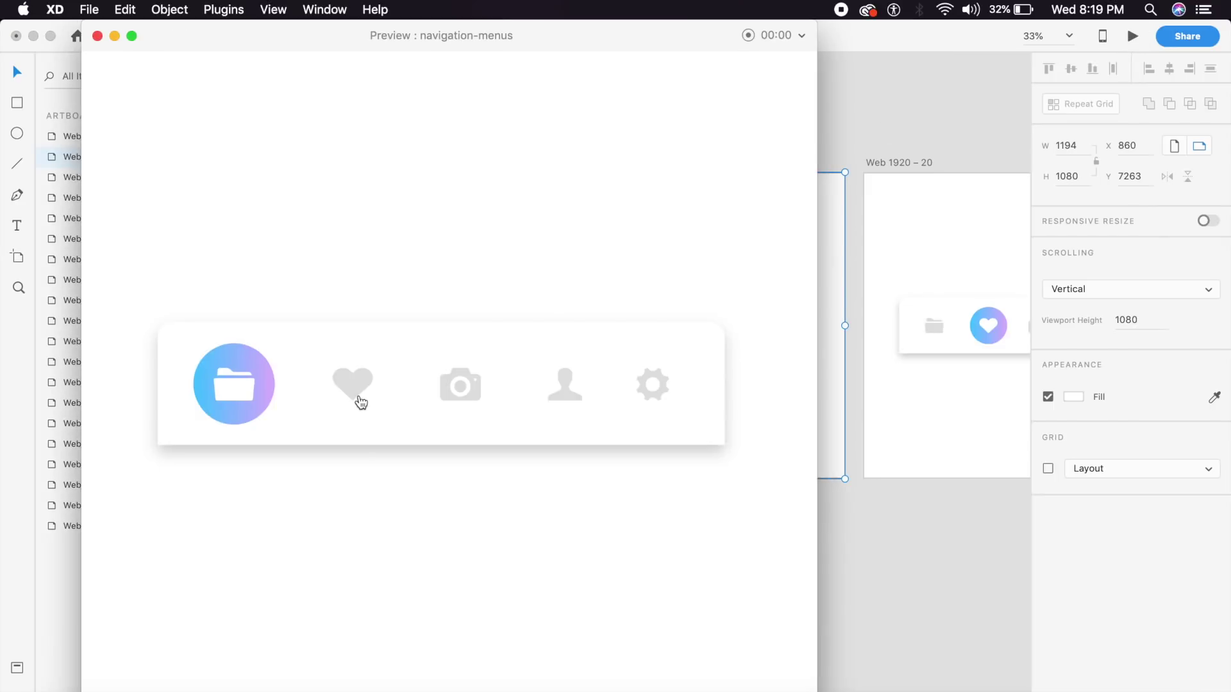
pyautogui.click(359, 397)
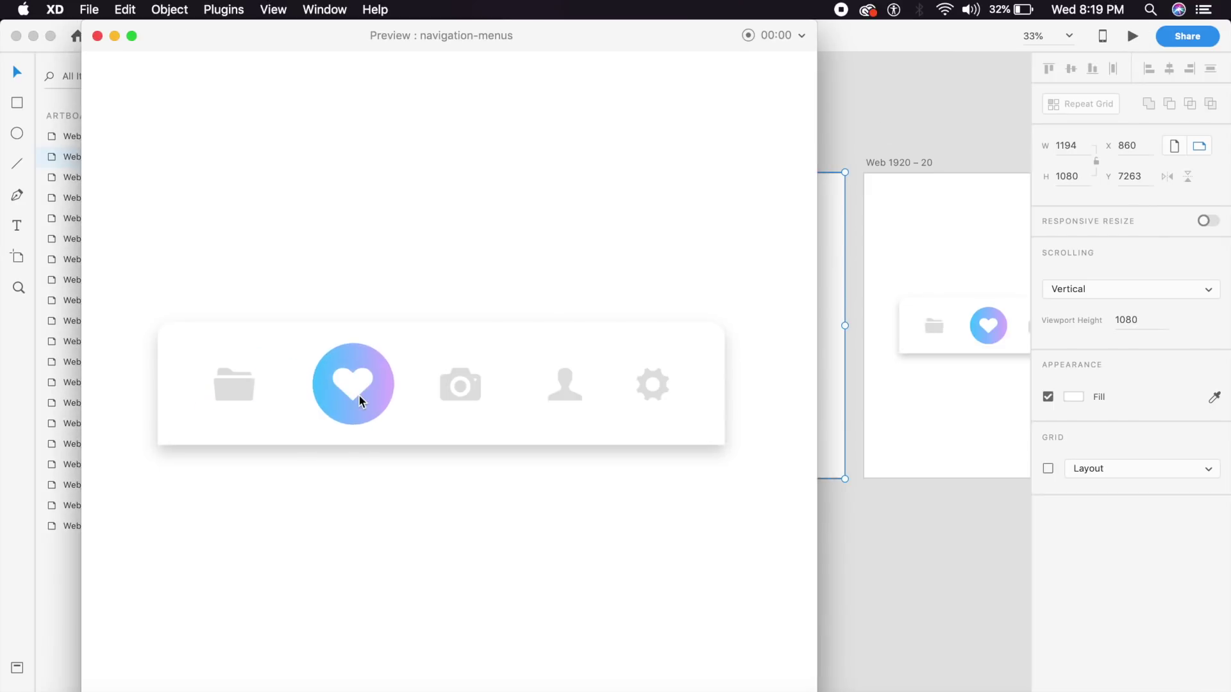
pyautogui.click(98, 36)
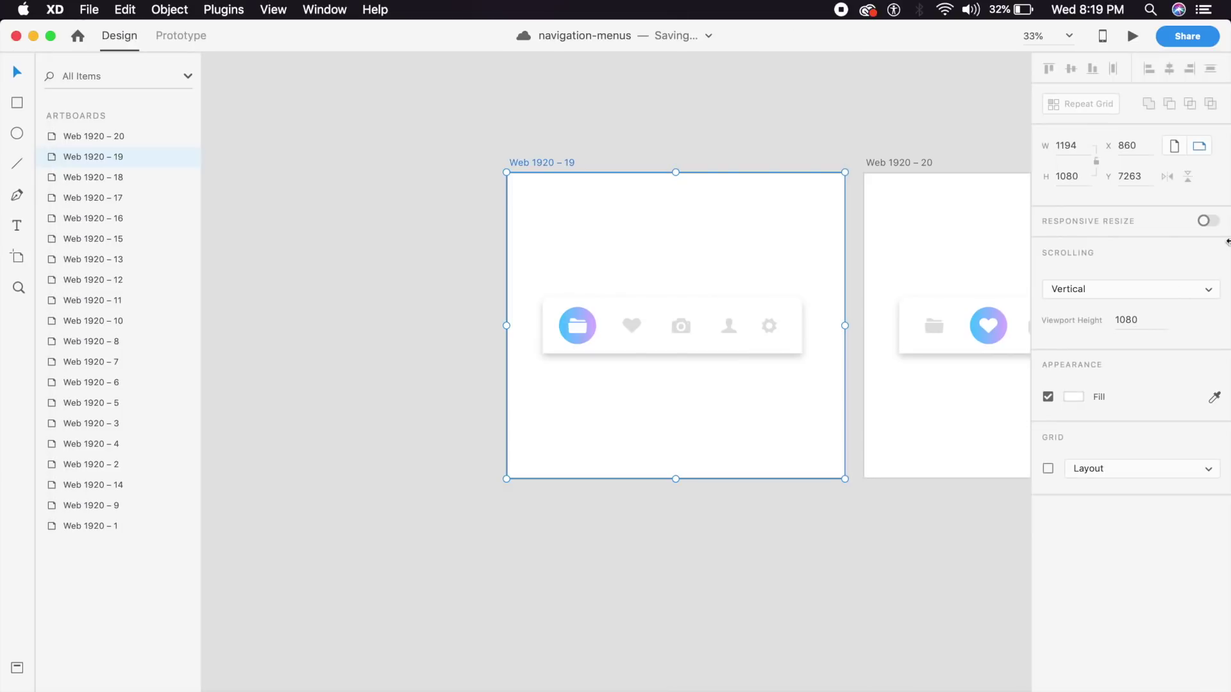
pyautogui.click(1133, 37)
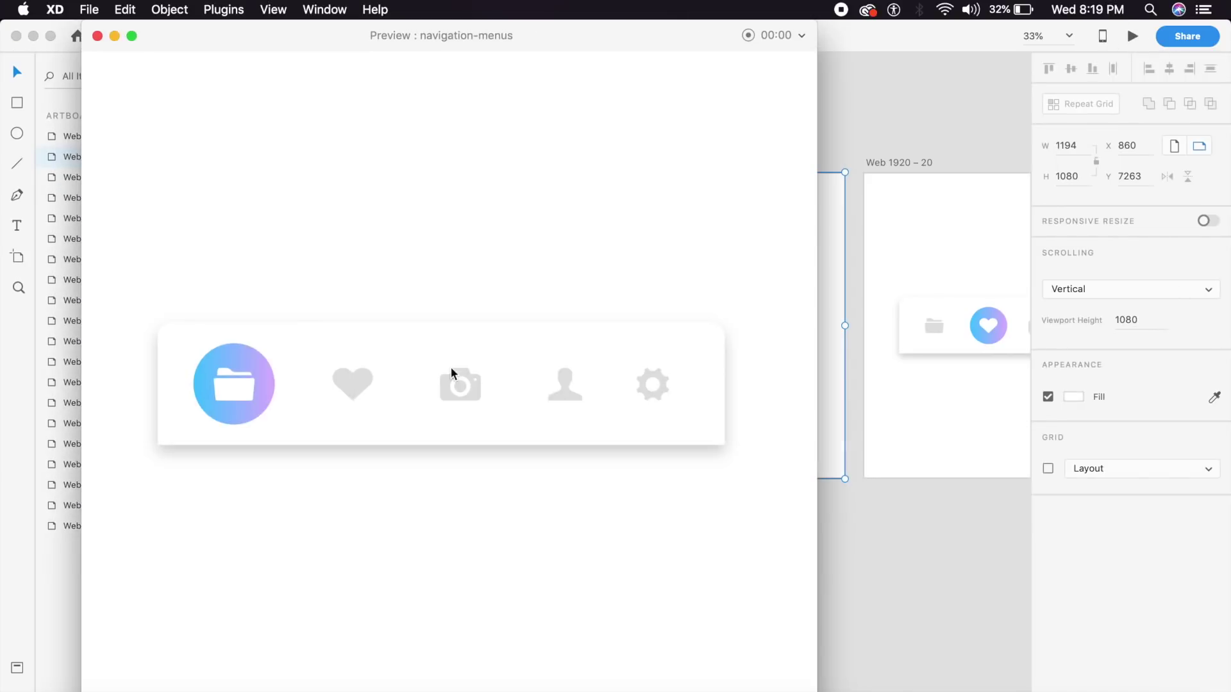
pyautogui.click(362, 395)
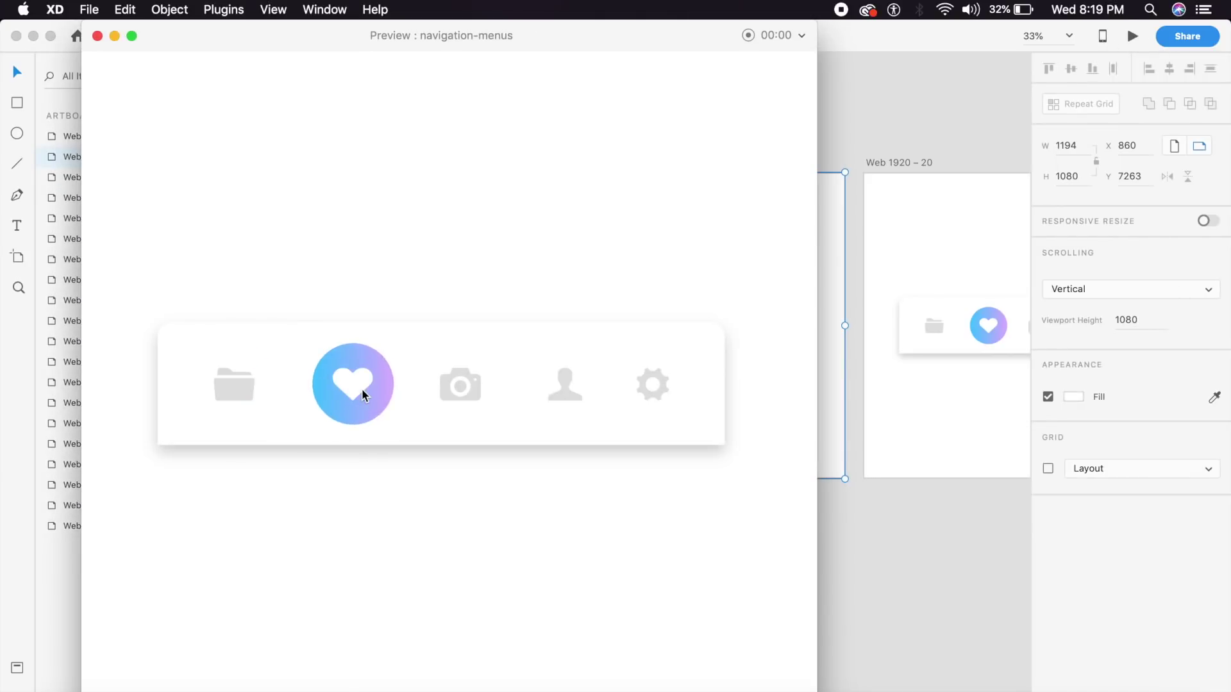
pyautogui.click(98, 36)
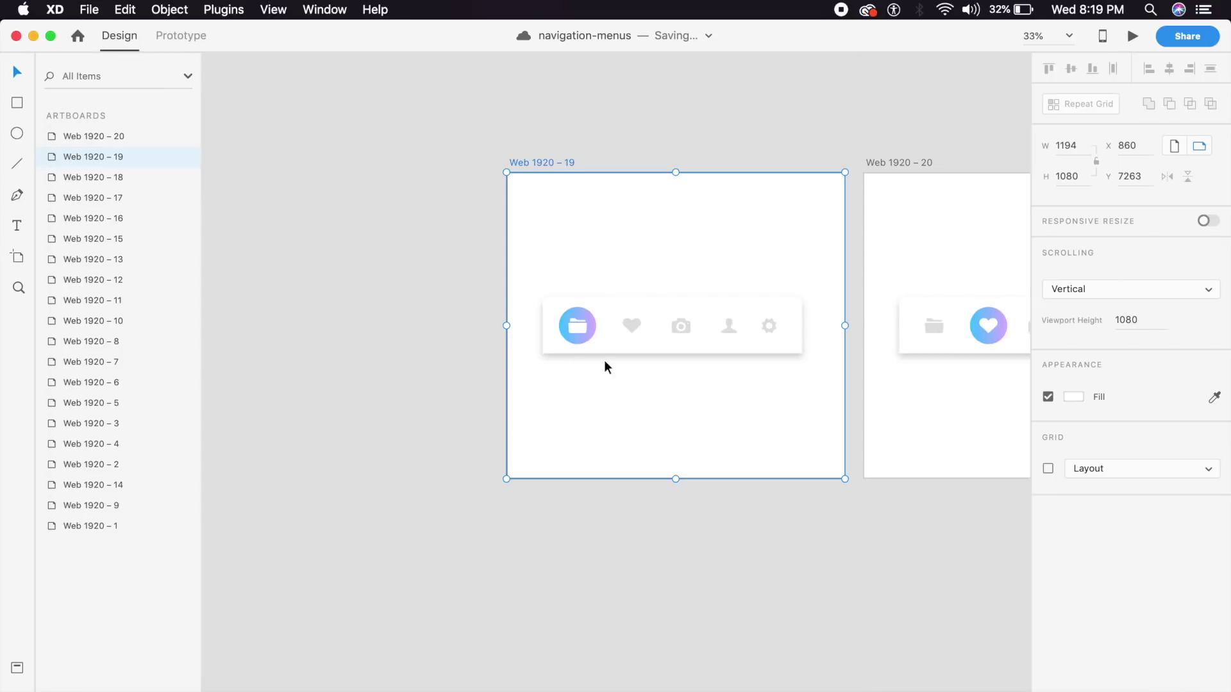
# Duplicate the artboard Web 1920 – 20 with the active heart icon
pyautogui.moveTo(701, 422); pyautogui.dragTo(466, 431)
pyautogui.moveTo(759, 437); pyautogui.dragTo(668, 444)
pyautogui.press('super+plus')
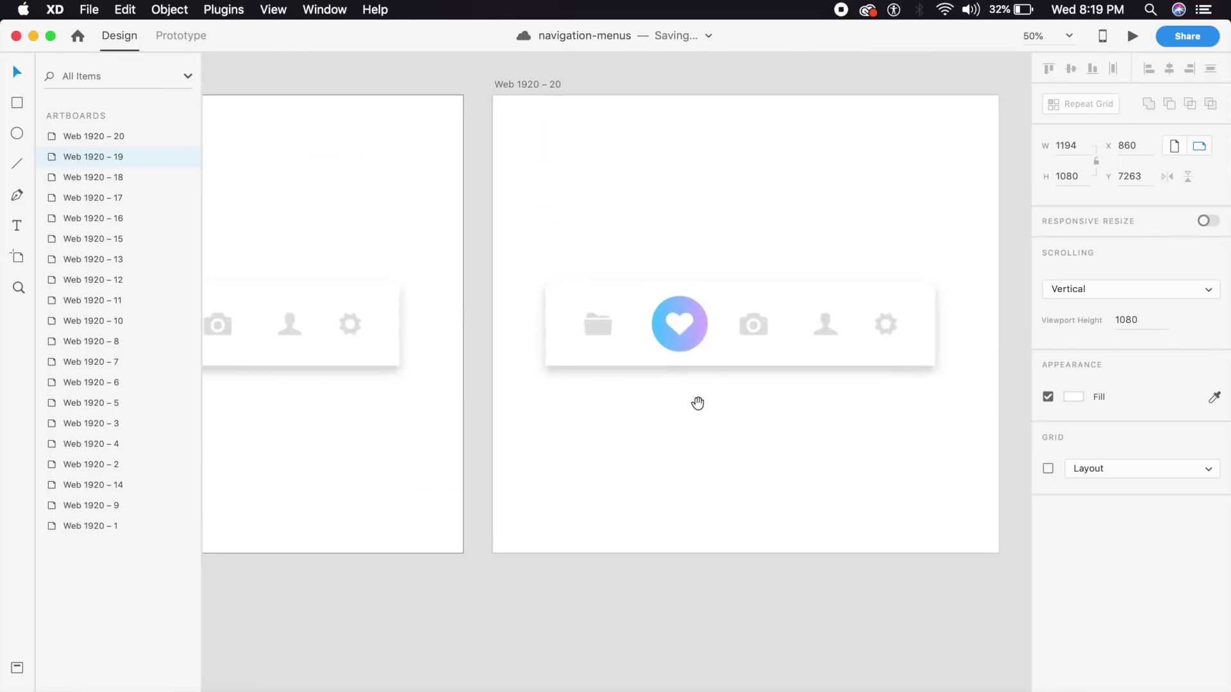
pyautogui.moveTo(698, 404); pyautogui.dragTo(620, 394)
pyautogui.scroll(3, 620, 394)
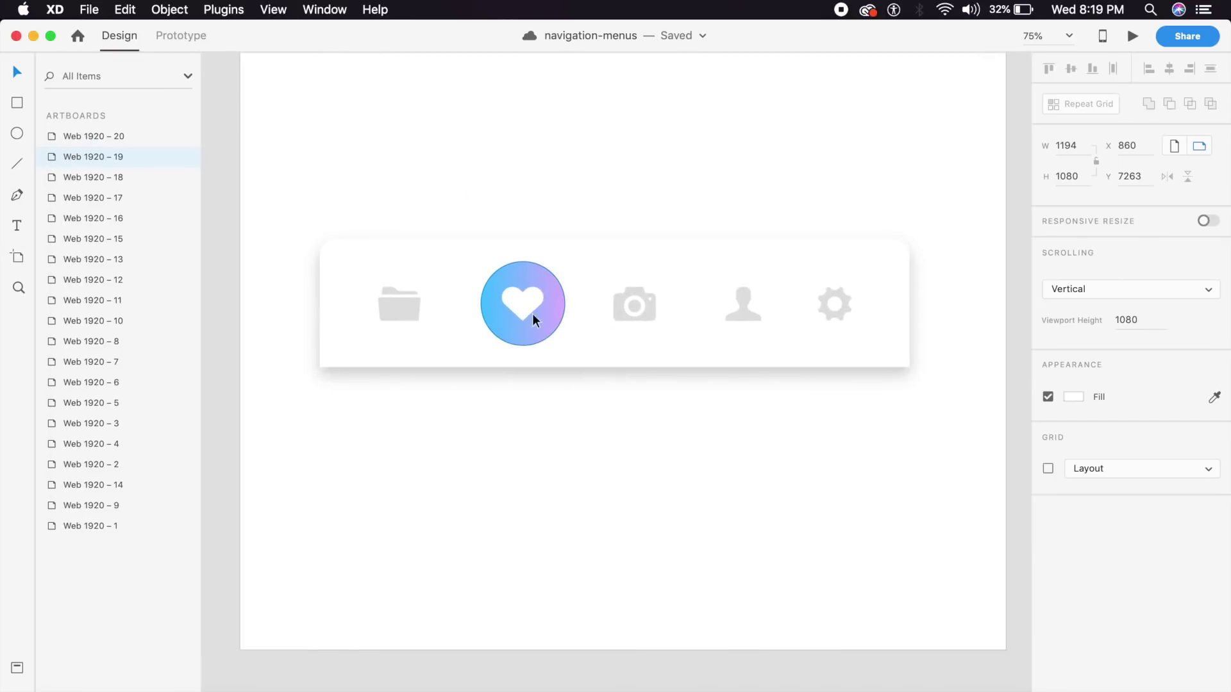
pyautogui.click(489, 310)
pyautogui.click(606, 477)
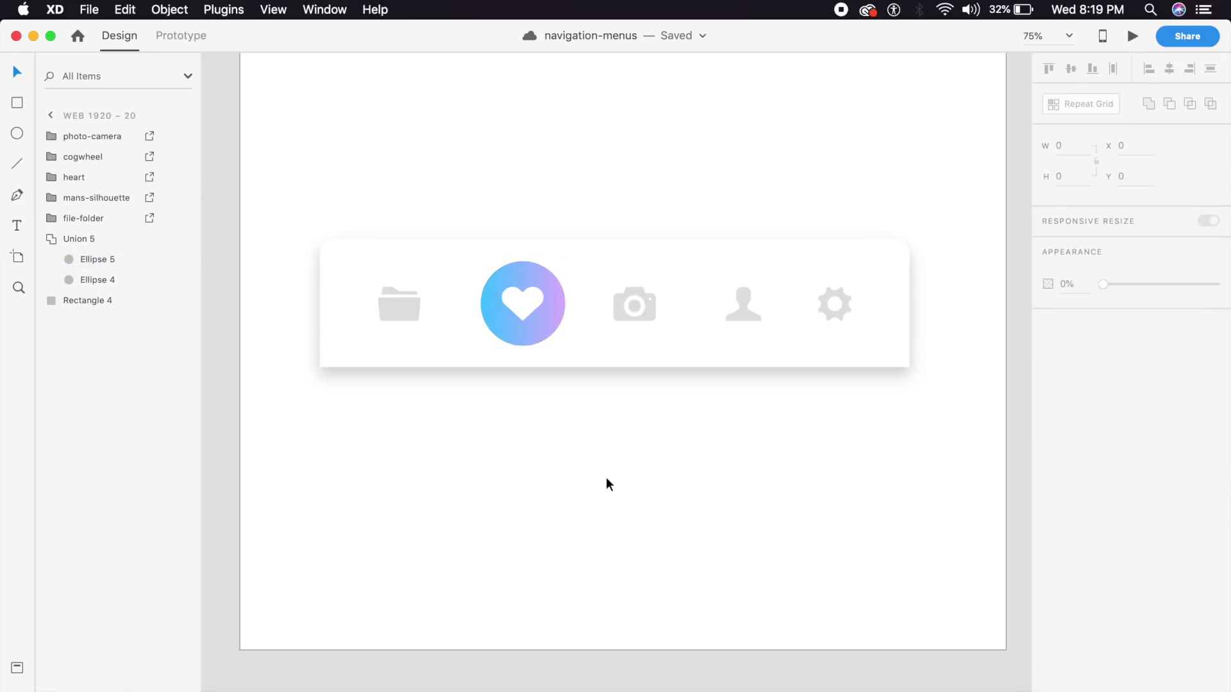
pyautogui.scroll(-3, 624, 465)
pyautogui.click(623, 464)
pyautogui.press('super+d')
pyautogui.press('super+plus')
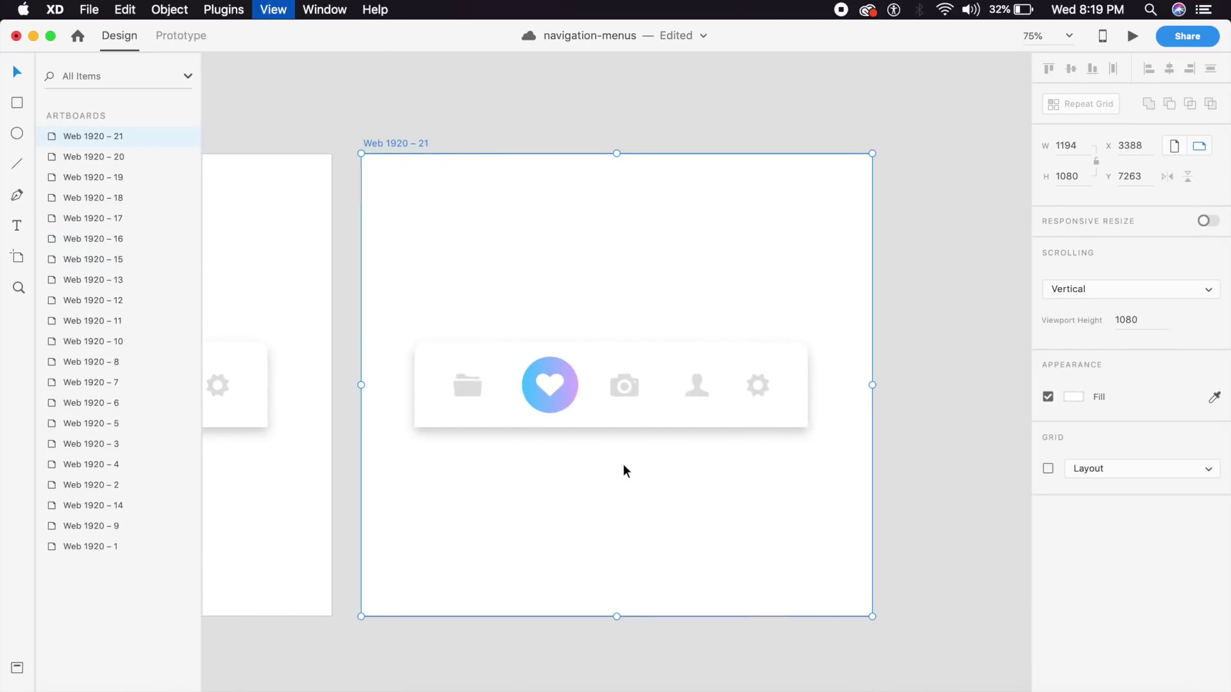
# In prototype mode, link the whole artboard Web 1920 – 20 to the artboard Web 1920 – 21
pyautogui.press('super+minus')
pyautogui.press('super+minus')
pyautogui.hscroll(-5, 513, 429)
pyautogui.click(555, 455)
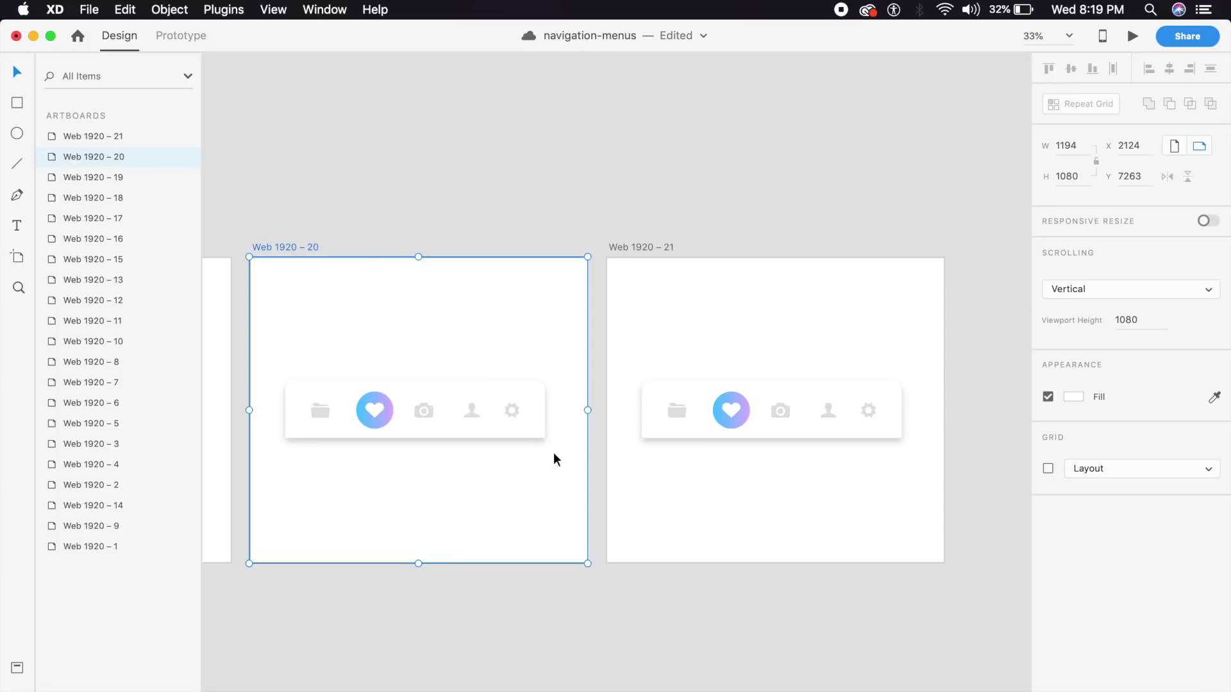
pyautogui.click(171, 41)
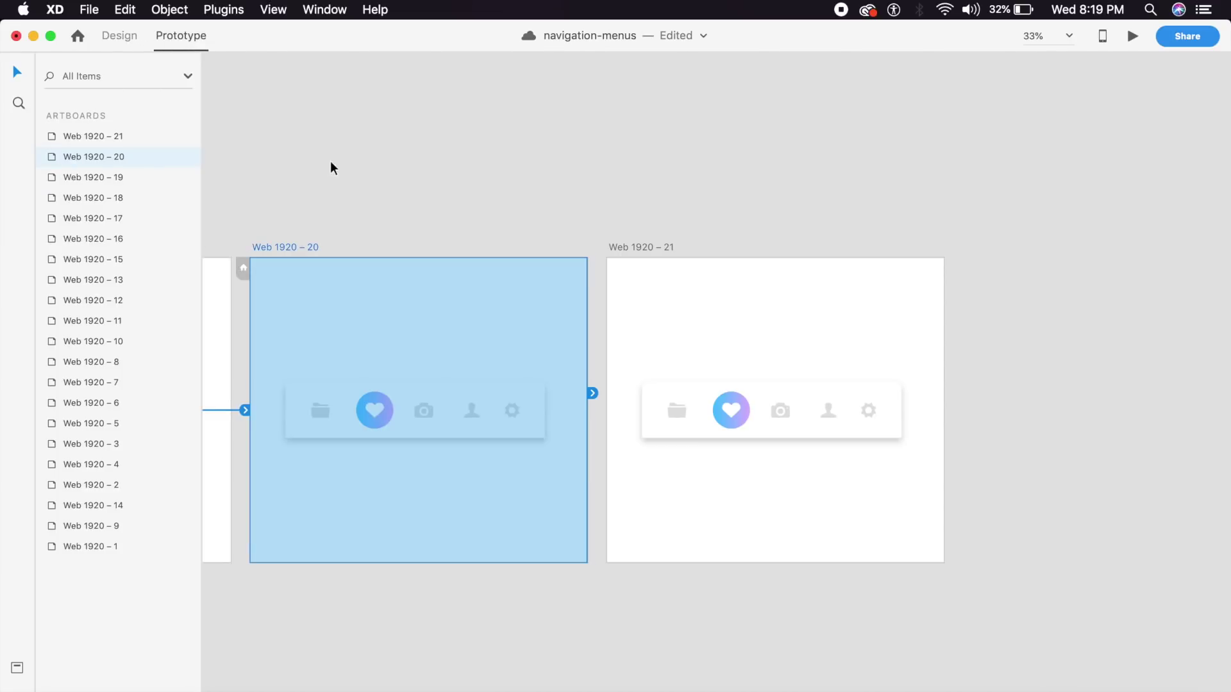
pyautogui.click(387, 414)
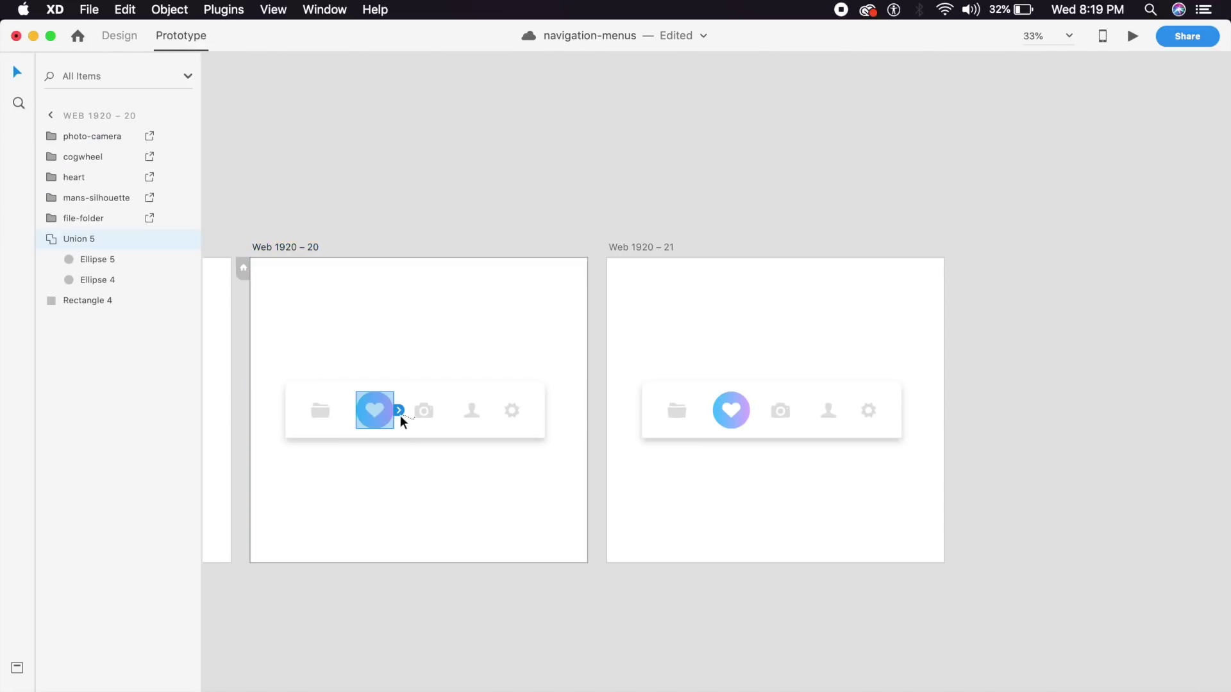
pyautogui.click(407, 330)
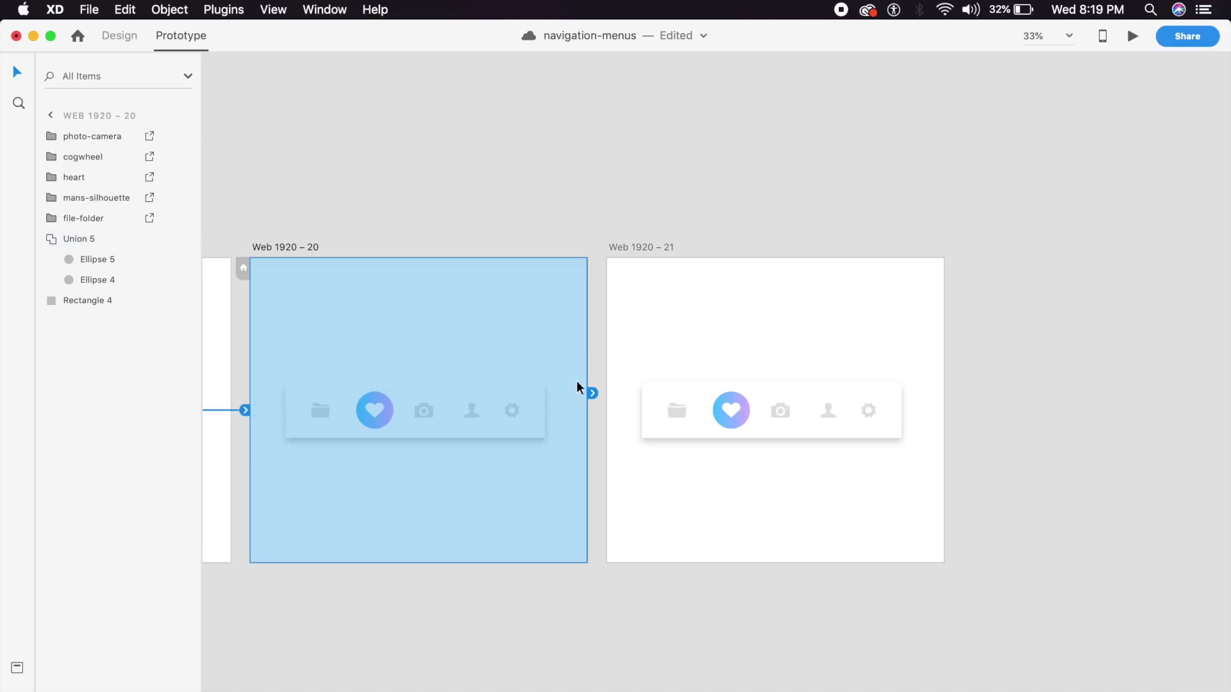
pyautogui.click(591, 395)
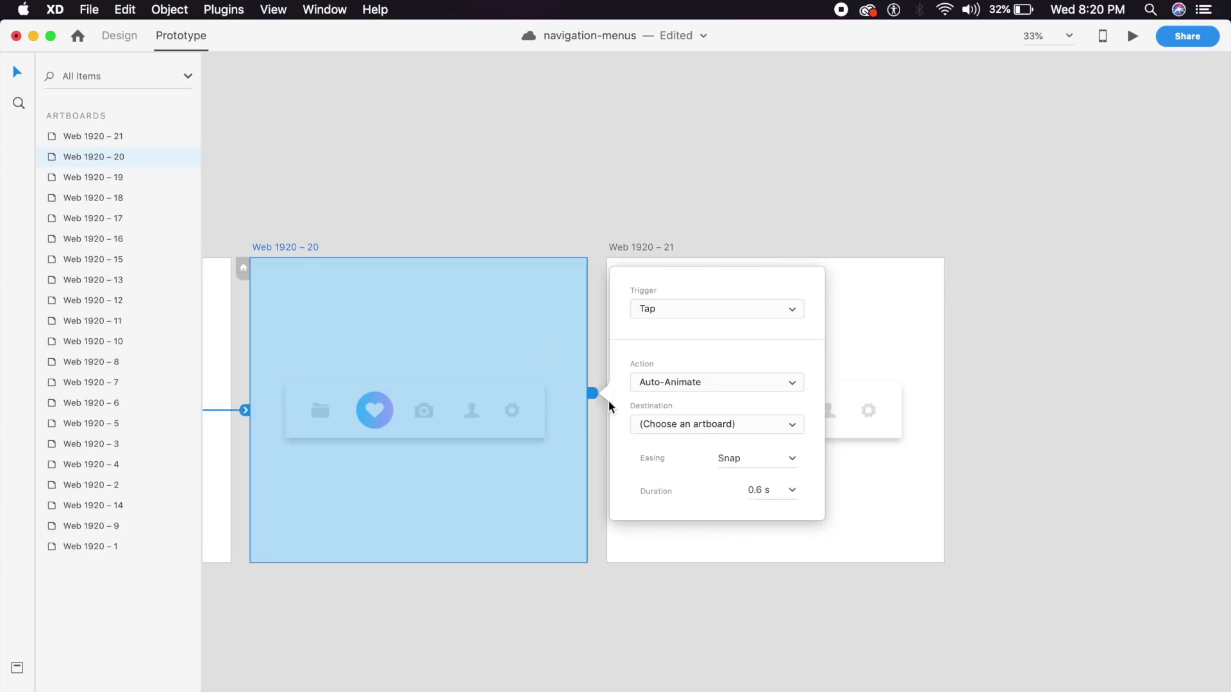
pyautogui.click(598, 417)
pyautogui.click(586, 398)
pyautogui.moveTo(590, 392); pyautogui.dragTo(665, 421)
# Give the link to Web 1920 – 21 a Time trigger with 0 s delay, Auto-Animate, easing None and a duration of 0 s
pyautogui.click(659, 471)
pyautogui.click(603, 496)
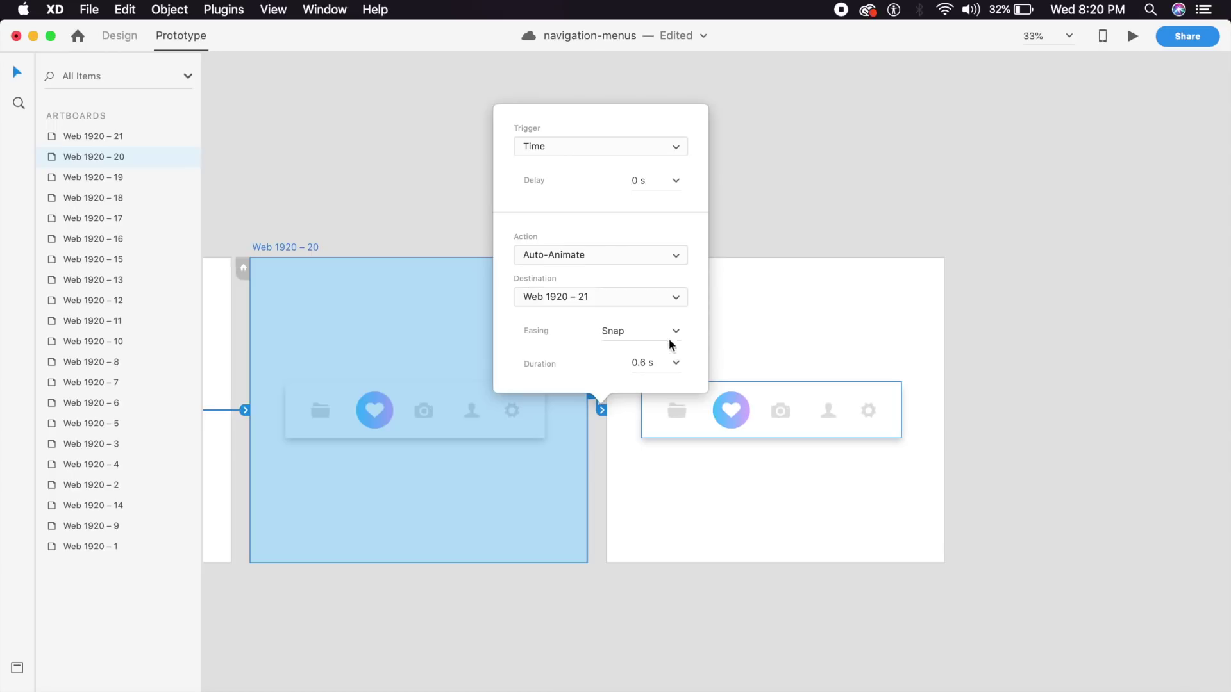
pyautogui.doubleClick(626, 330)
pyautogui.click(676, 330)
pyautogui.click(641, 349)
pyautogui.click(676, 364)
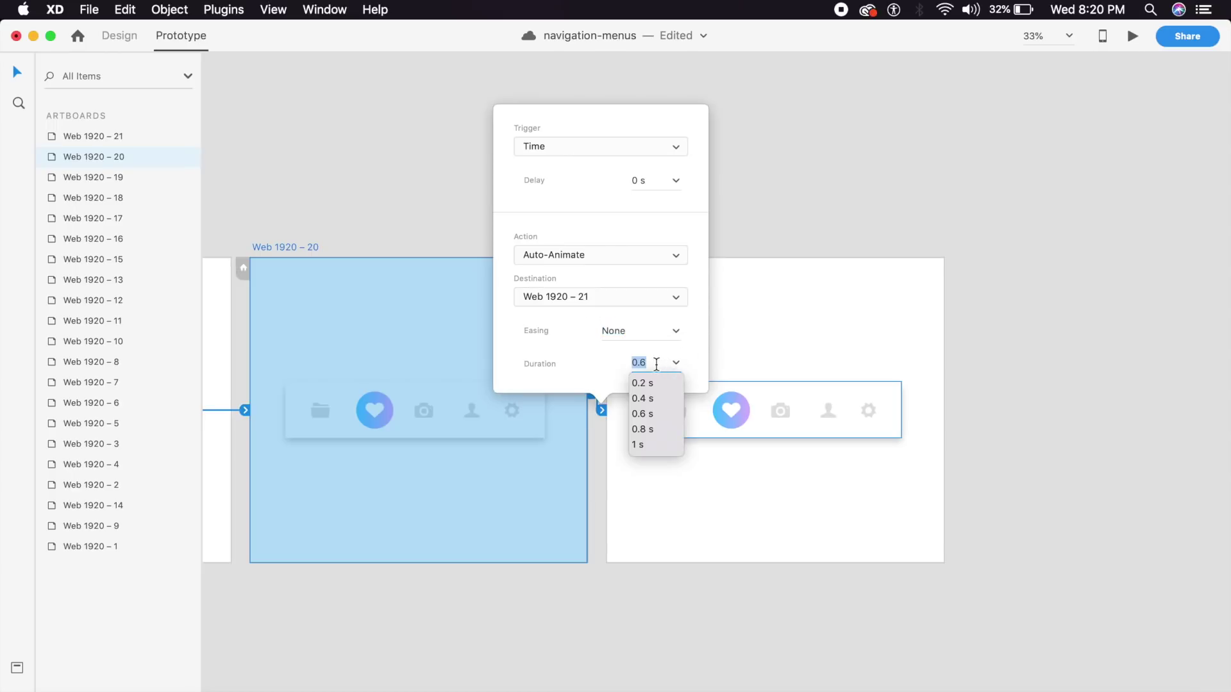
pyautogui.write('0')
pyautogui.press('BackSpace')
pyautogui.press('Return')
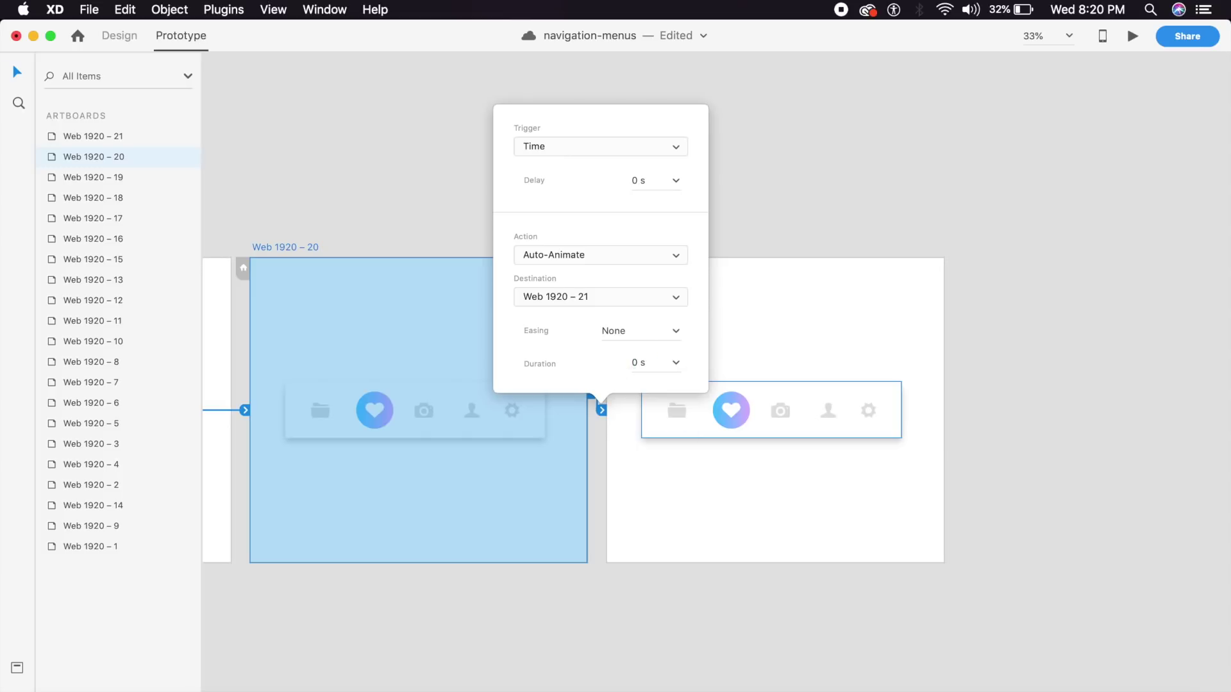
pyautogui.click(764, 604)
# In design mode, move the small ellipse inside the heart's gradient circle on Web 1920 – 21 to the circle's right edge, at X 476
pyautogui.press('super+plus')
pyautogui.press('super+equal')
pyautogui.click(591, 555)
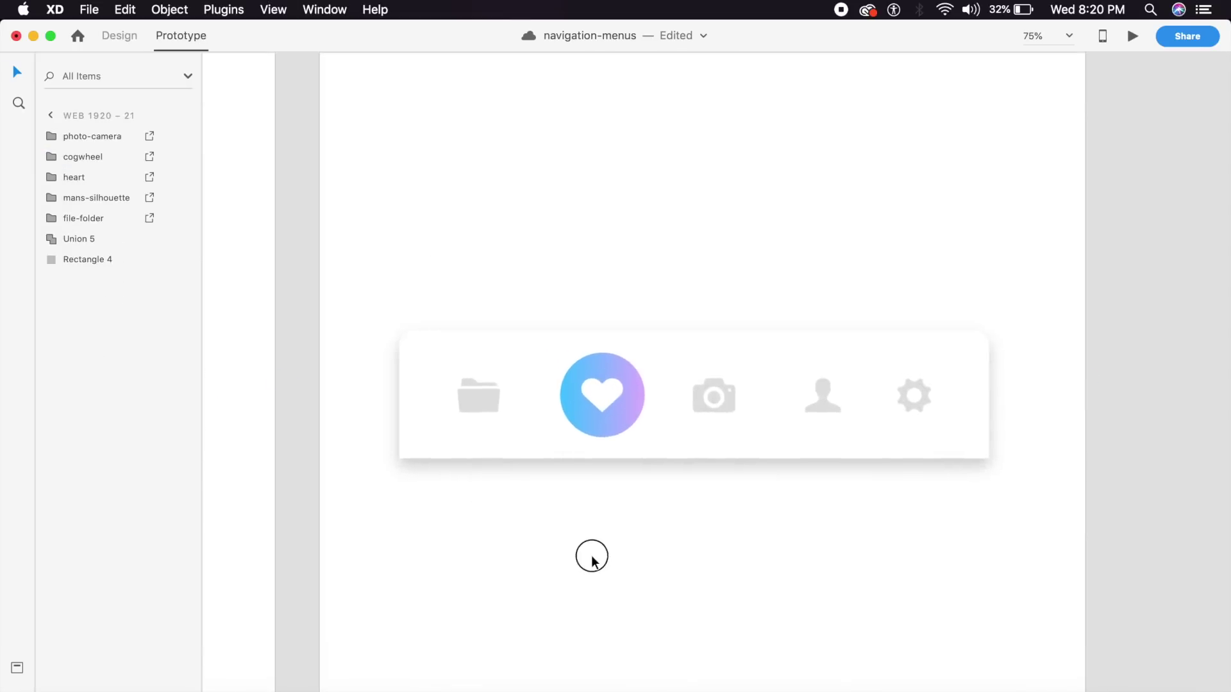
pyautogui.click(105, 38)
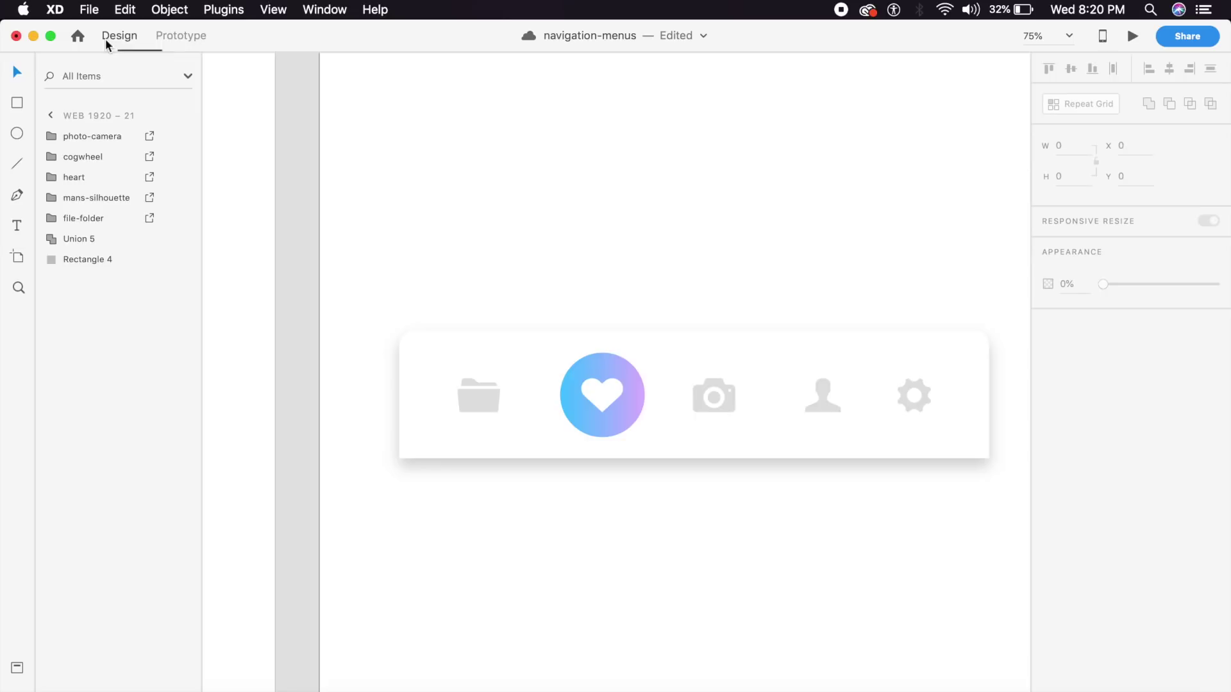
pyautogui.click(586, 421)
pyautogui.click(113, 237)
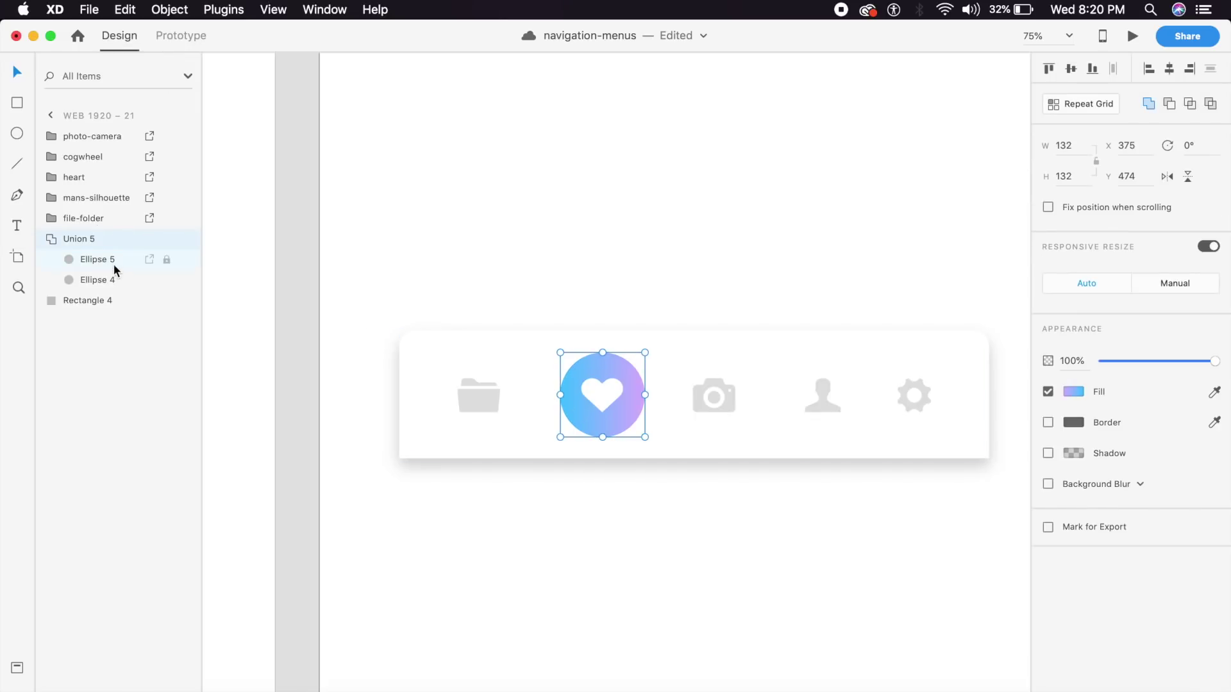
pyautogui.click(122, 279)
pyautogui.hotkey('shift', 'Right')
pyautogui.hotkey('shift', 'Right')
pyautogui.hotkey('shift', 'Right')
pyautogui.hotkey('shift', 'Right')
pyautogui.hotkey('shift', 'Right')
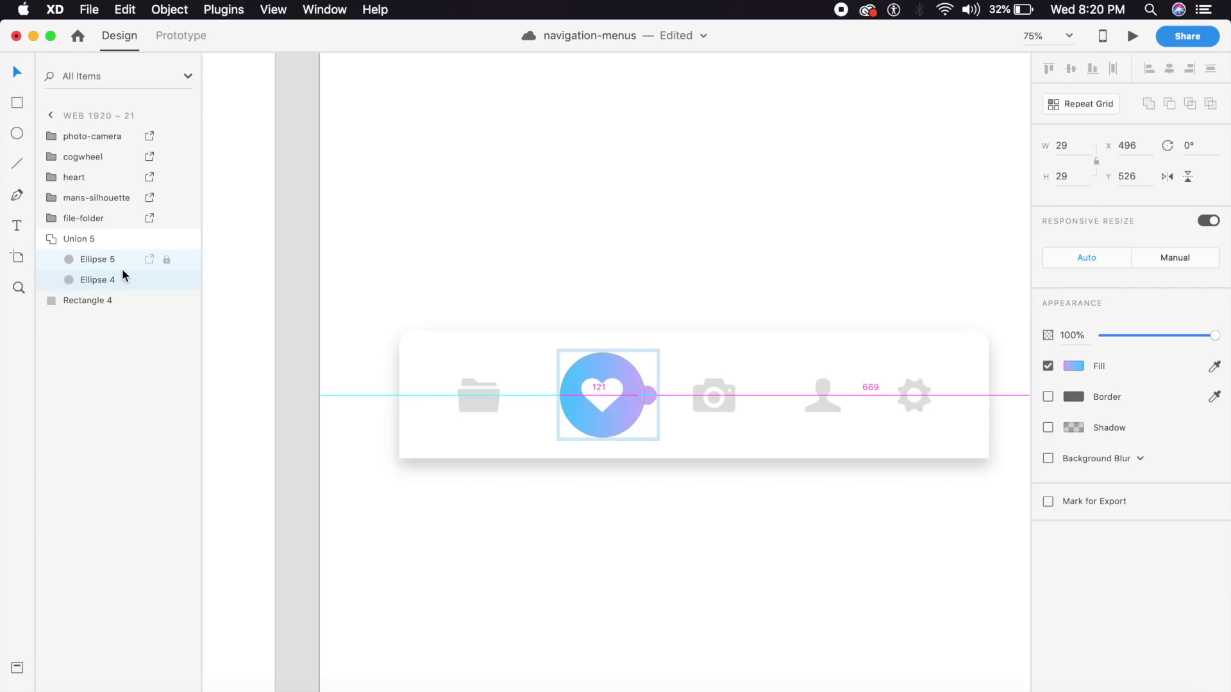
pyautogui.hotkey('shift', 'Left')
pyautogui.hotkey('shift', 'Left')
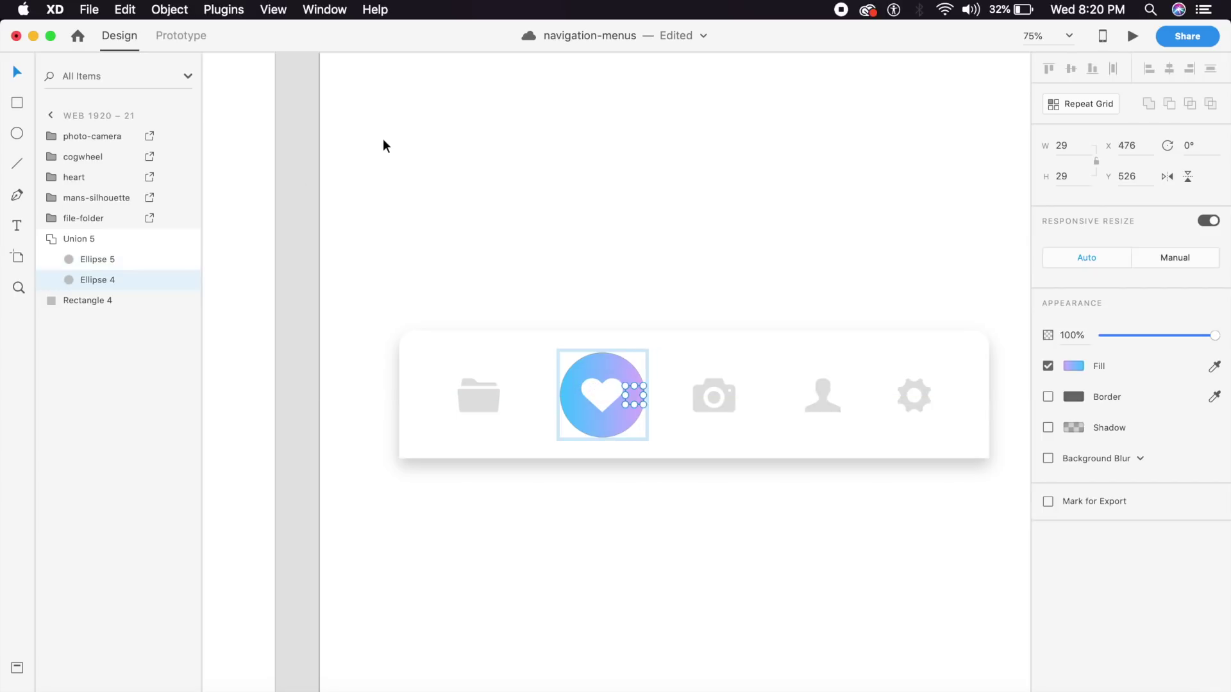
# Duplicate the artboard Web 1920 – 21 with the active heart icon
pyautogui.click(392, 146)
pyautogui.press('super+minus')
pyautogui.press('super+minus')
pyautogui.moveTo(584, 313); pyautogui.dragTo(528, 333)
pyautogui.doubleClick(528, 333)
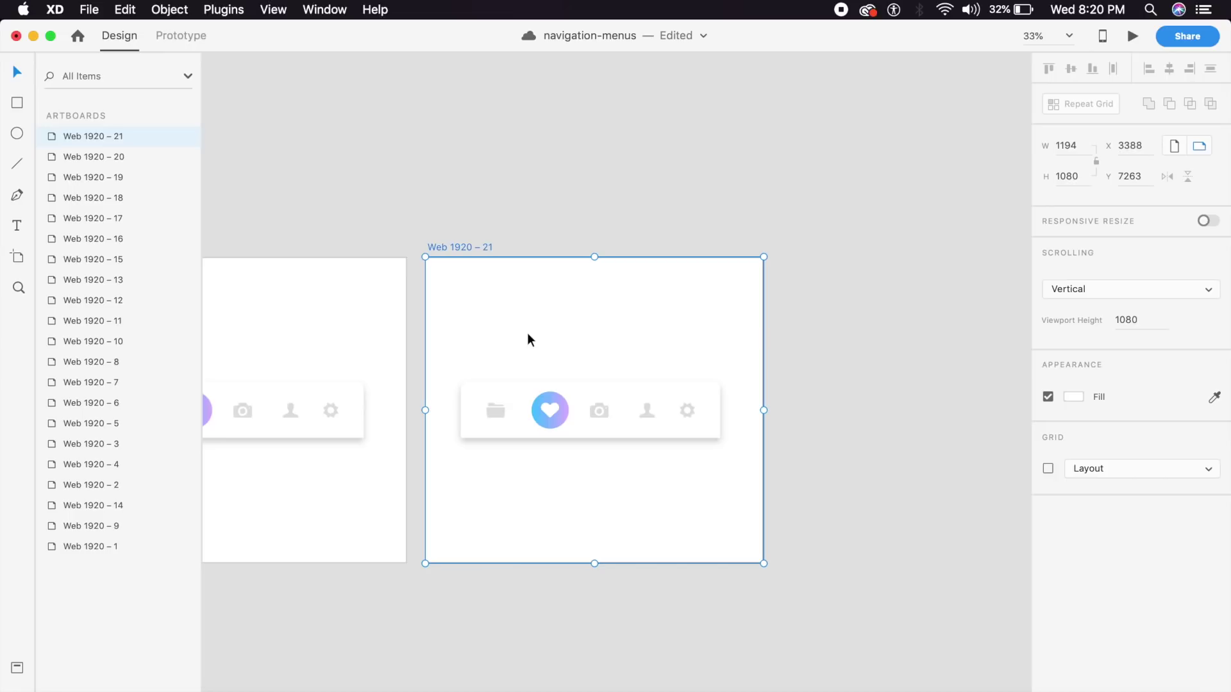
pyautogui.press('super+d')
pyautogui.press('super+equal')
pyautogui.press('super+equal')
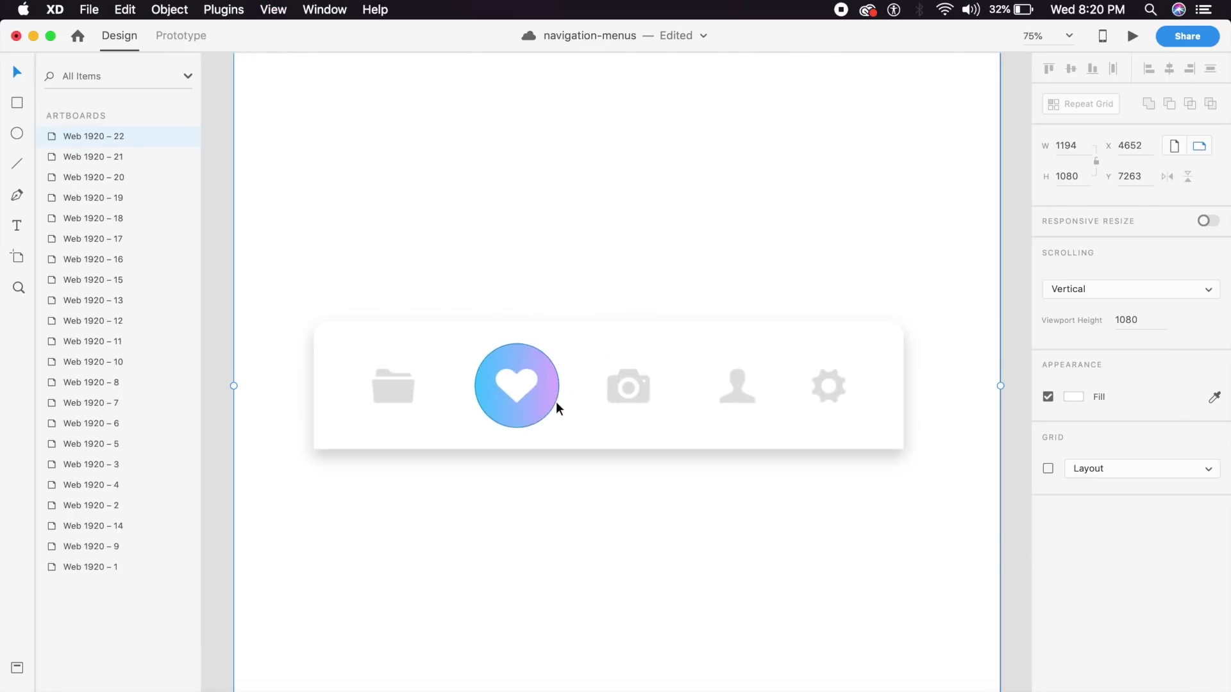
# On Web 1920 – 22, move both ellipses of the gradient circle from the heart icon to behind the camera icon
pyautogui.click(550, 401)
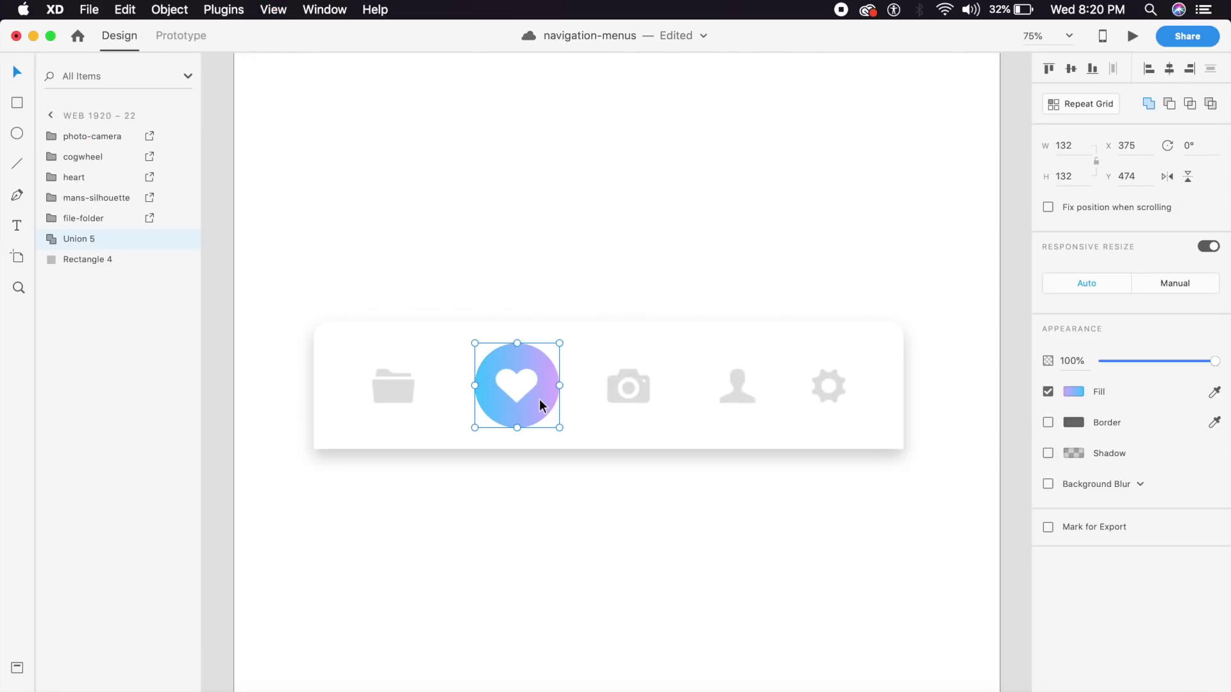
pyautogui.doubleClick(542, 402)
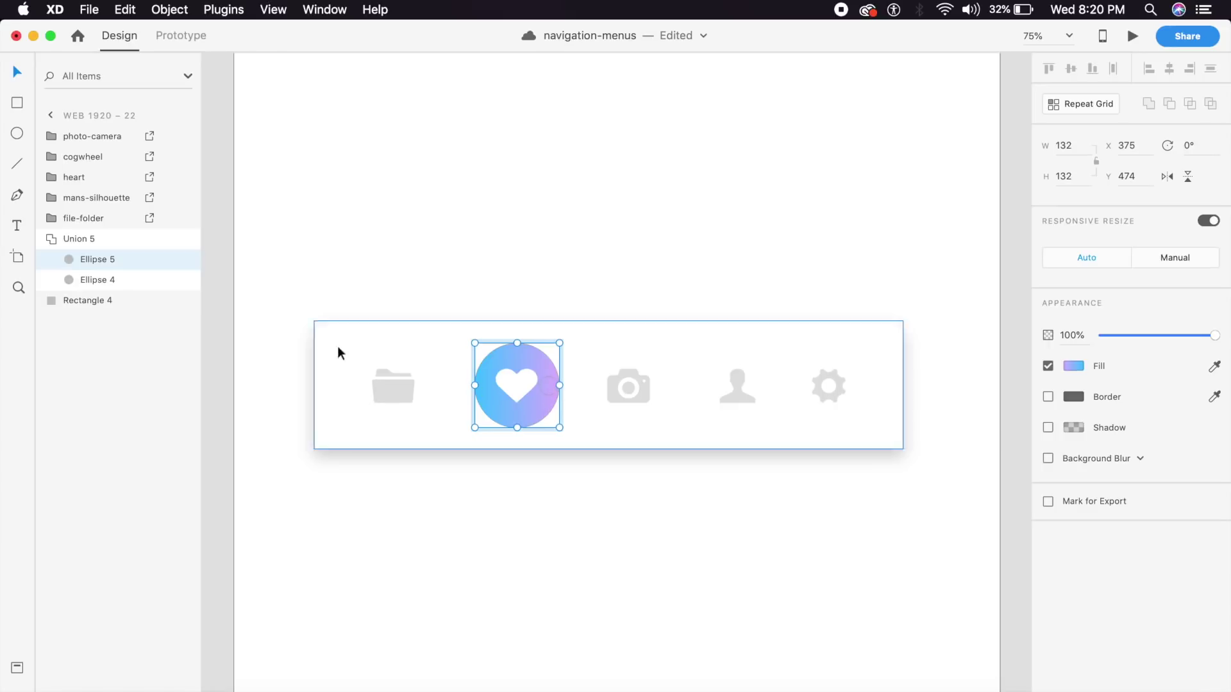
pyautogui.click(127, 273)
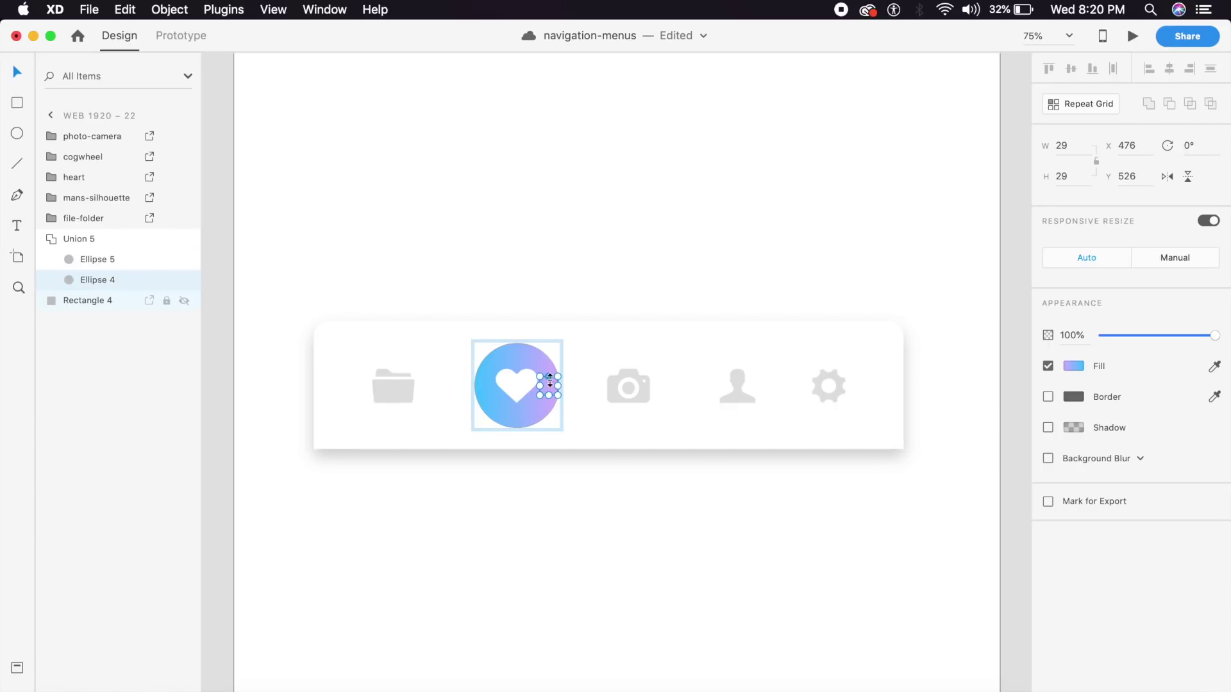
pyautogui.moveTo(555, 381); pyautogui.dragTo(637, 362)
pyautogui.moveTo(537, 391); pyautogui.dragTo(570, 393)
pyautogui.moveTo(506, 344); pyautogui.dragTo(595, 388)
pyautogui.click(575, 250)
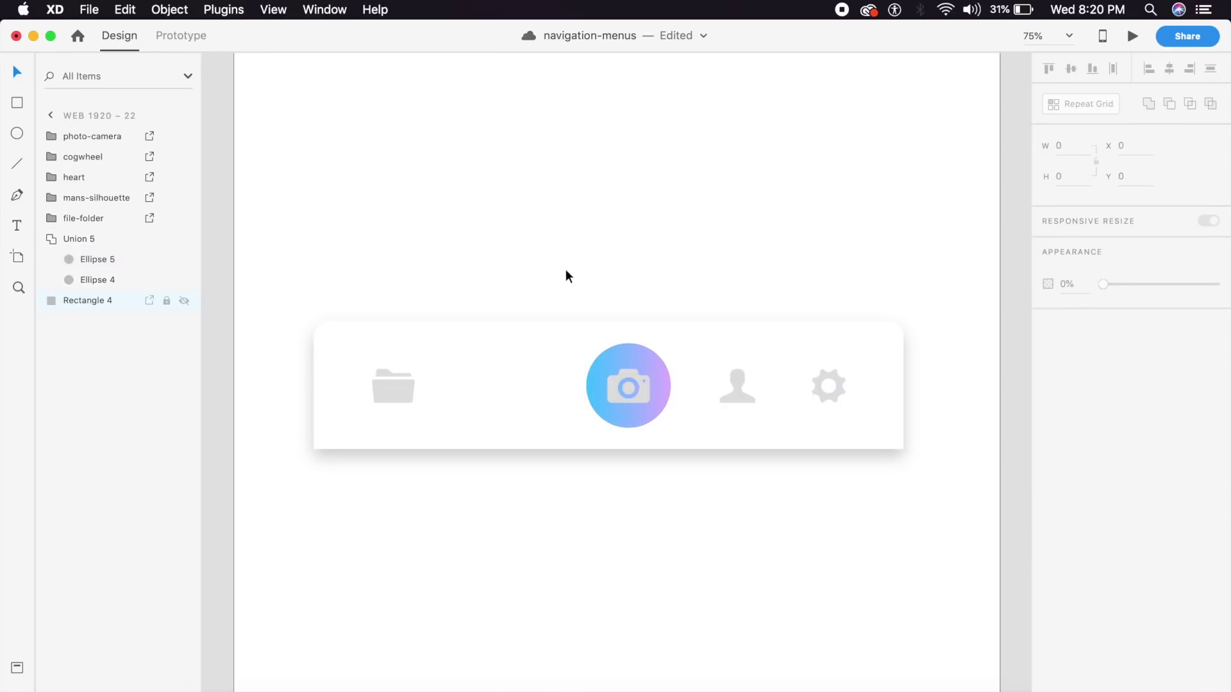
# Set the fill of the camera icon on the gradient circle to white, #FFFFFF
pyautogui.click(627, 393)
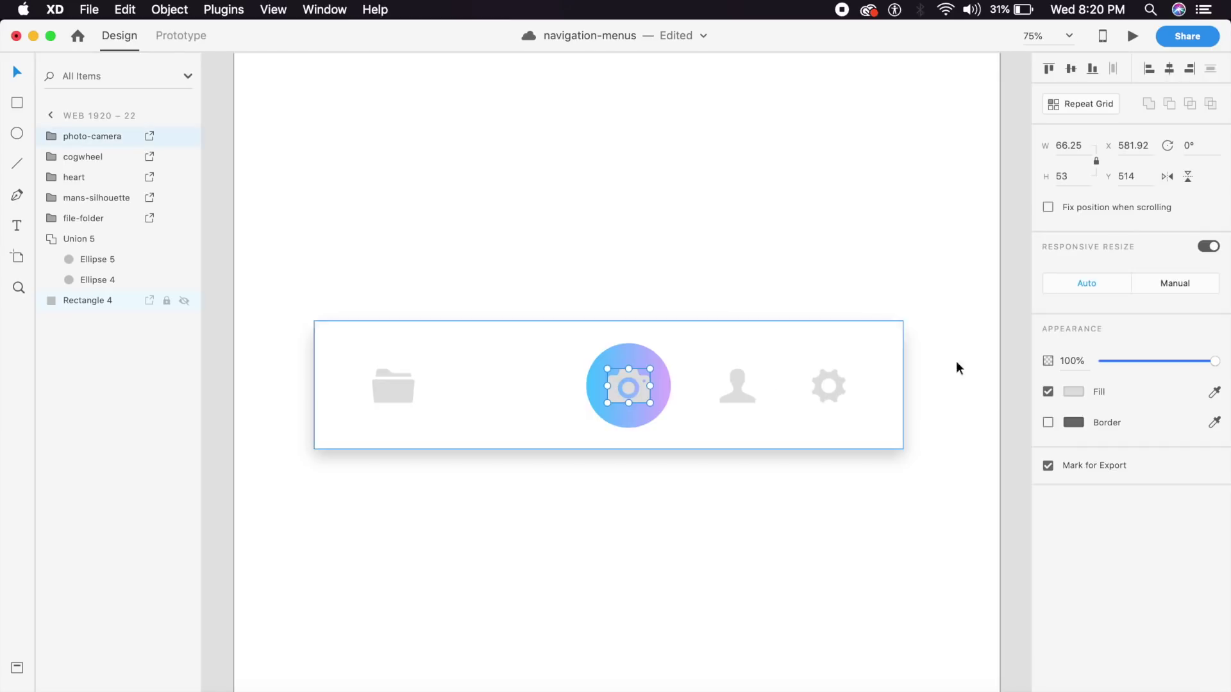
pyautogui.click(1074, 391)
pyautogui.click(871, 309)
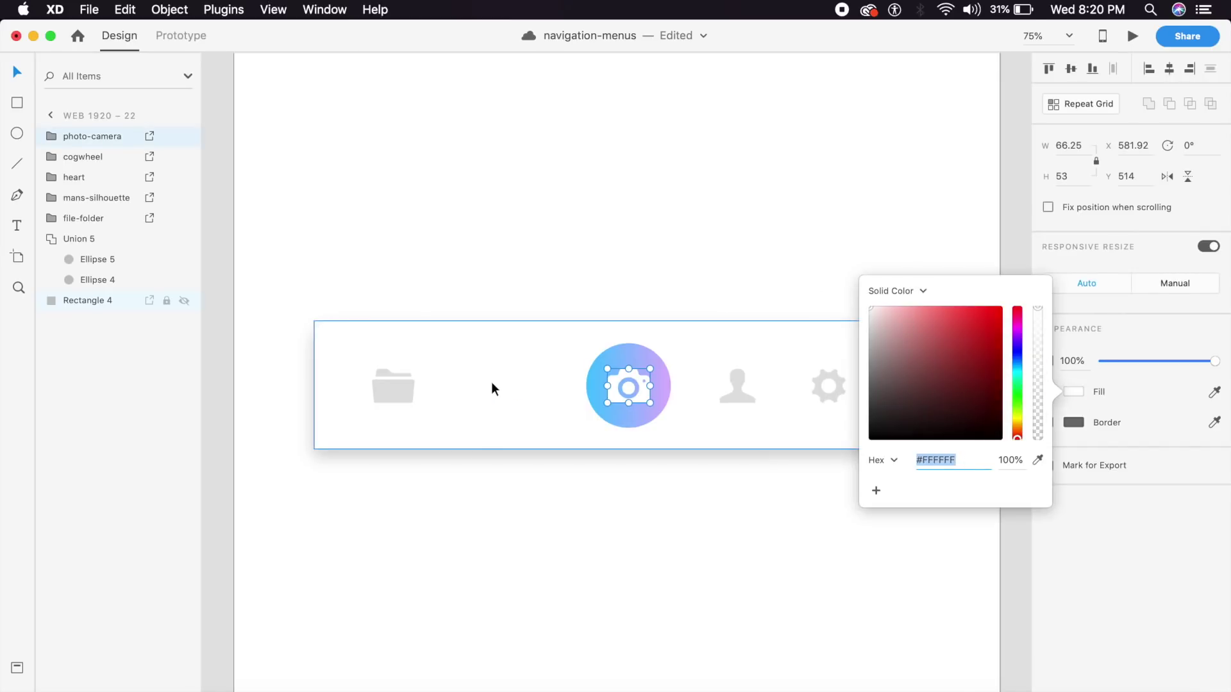
# Recolour the heart icon on Web 1920 – 22 with the grey sampled from the folder icon
pyautogui.click(515, 385)
pyautogui.click(1214, 391)
pyautogui.click(415, 396)
pyautogui.click(1214, 392)
pyautogui.click(386, 386)
pyautogui.click(492, 533)
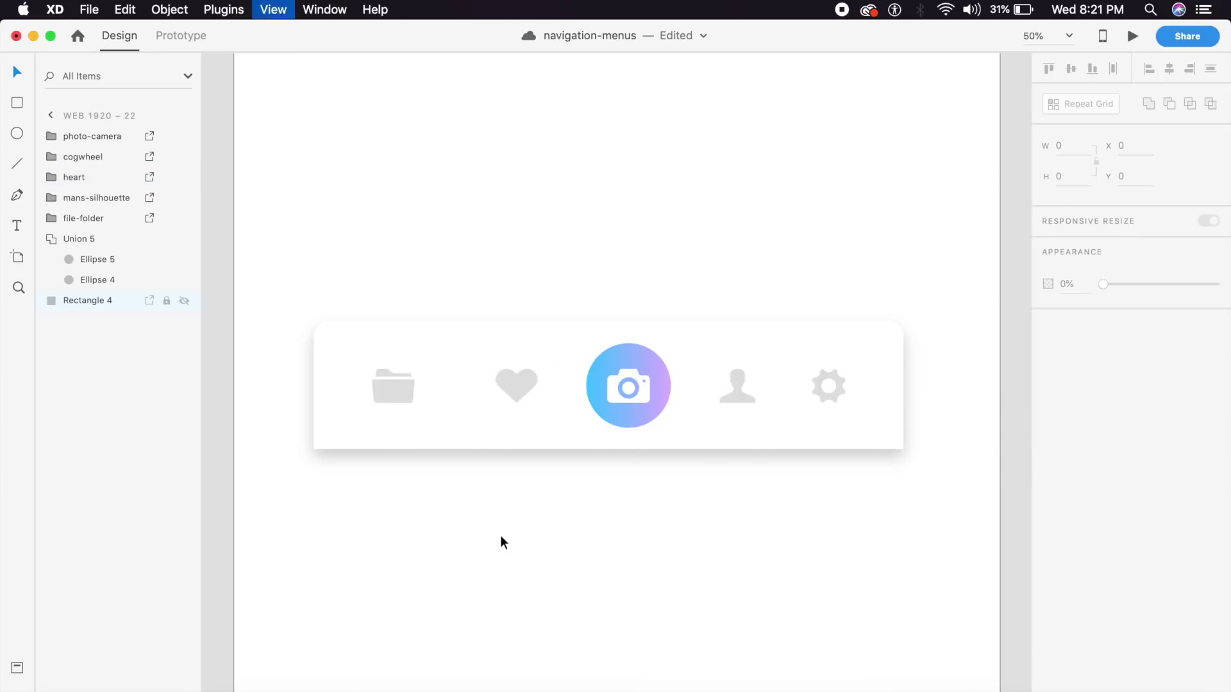
# In prototype mode, link the camera icon on Web 1920 – 21 to the artboard Web 1920 – 22 with a Tap trigger and Auto-Animate
pyautogui.press('super+minus')
pyautogui.press('super+minus')
pyautogui.moveTo(410, 557); pyautogui.dragTo(761, 552)
pyautogui.moveTo(494, 545); pyautogui.dragTo(985, 550)
pyautogui.click(466, 506)
pyautogui.moveTo(801, 386); pyautogui.dragTo(365, 419)
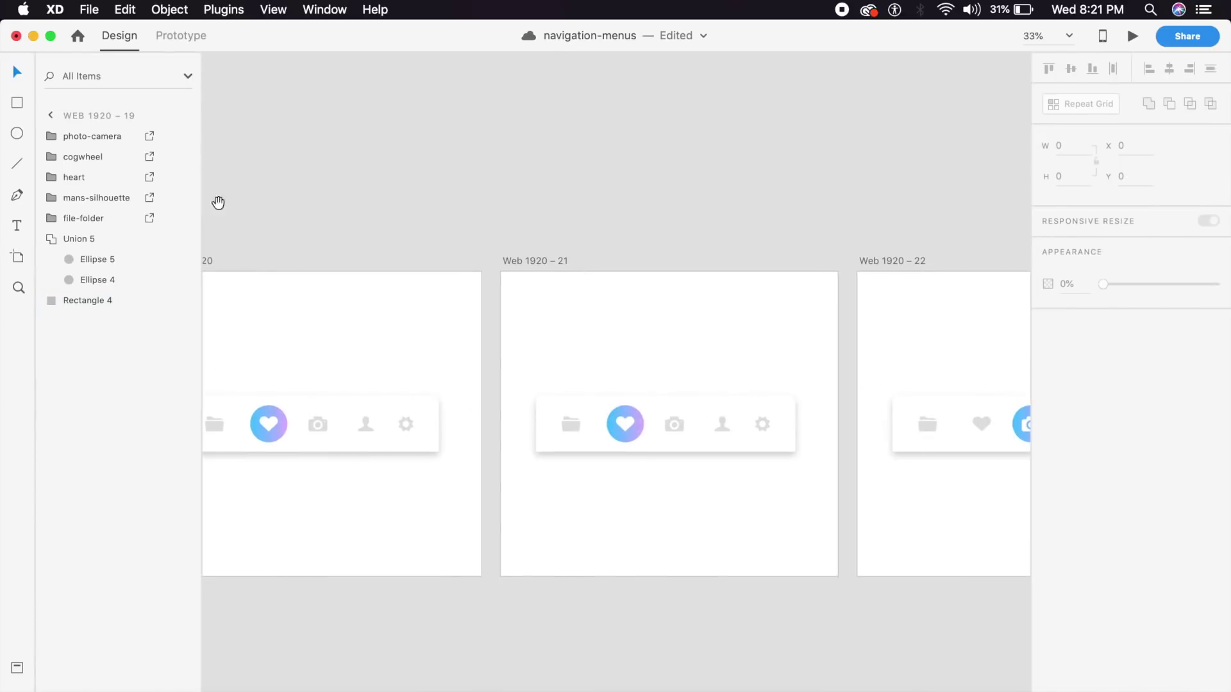
pyautogui.click(180, 35)
pyautogui.hscroll(5, 478, 209)
pyautogui.click(436, 423)
pyautogui.doubleClick(426, 429)
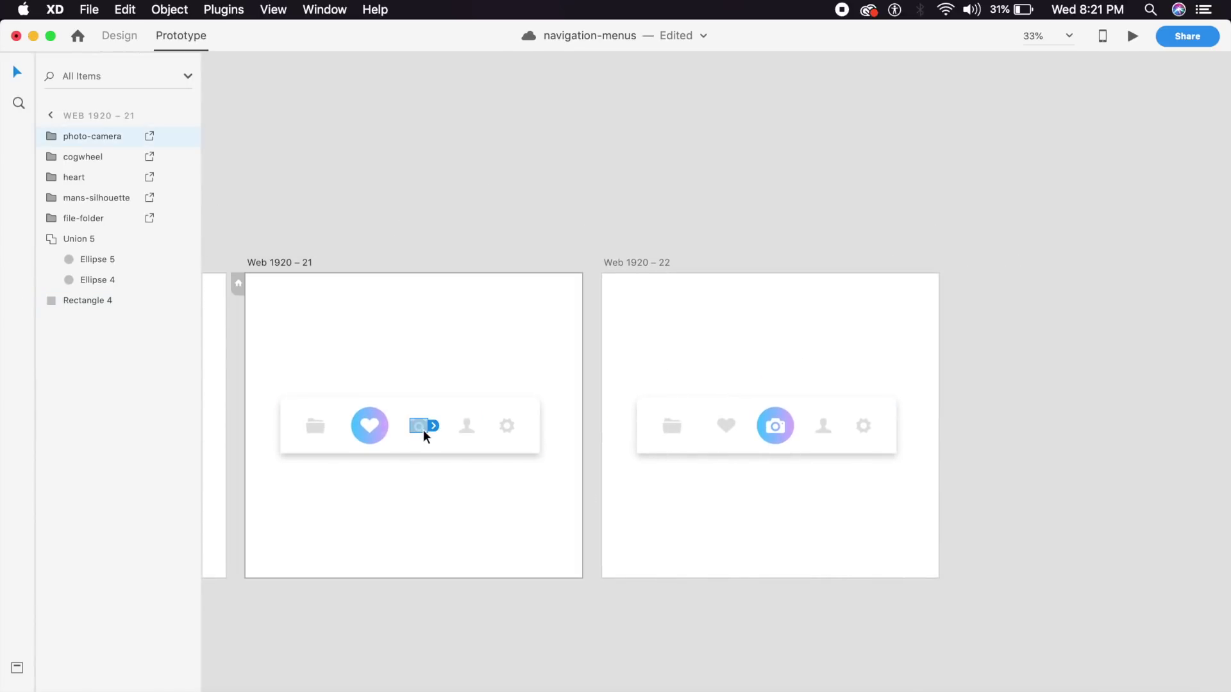
pyautogui.moveTo(437, 426); pyautogui.dragTo(703, 447)
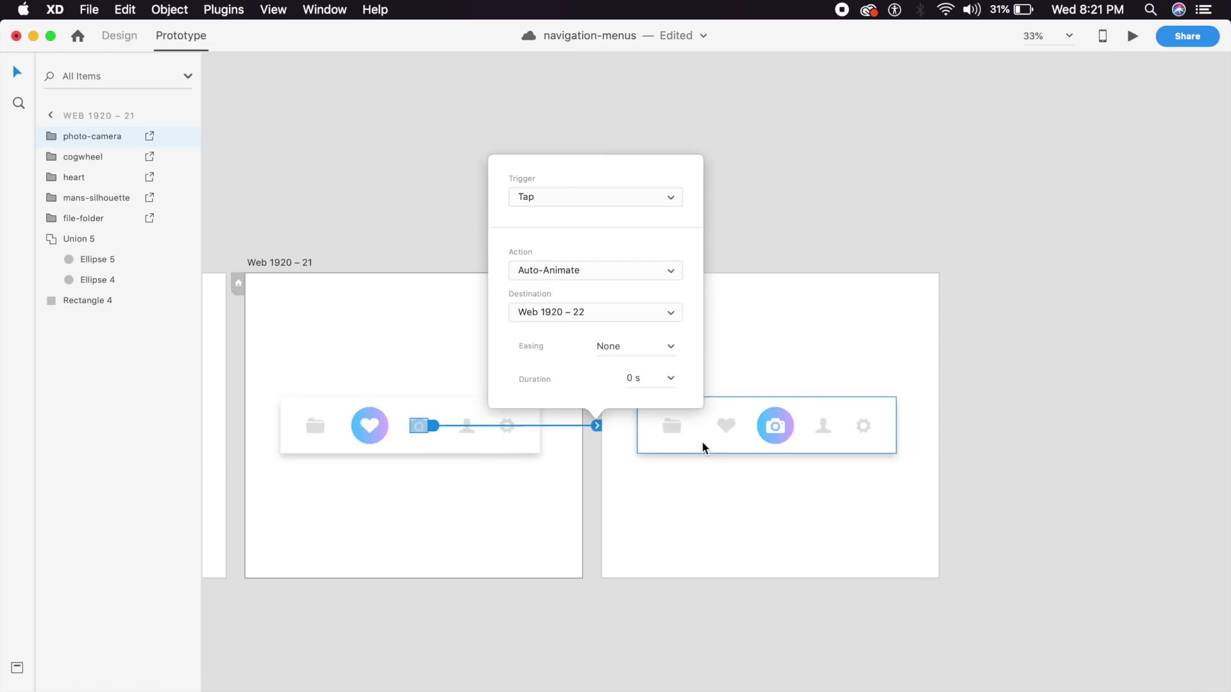
# Change the easing and the duration of the camera icon's Auto-Animate link to Web 1920 – 22
pyautogui.click(671, 347)
pyautogui.click(667, 346)
pyautogui.click(626, 428)
pyautogui.click(668, 378)
pyautogui.click(667, 429)
# Preview the prototype from Web 1920 – 19, testing the heart and camera icon transitions, and close the preview
pyautogui.press('super+minus')
pyautogui.press('super+minus')
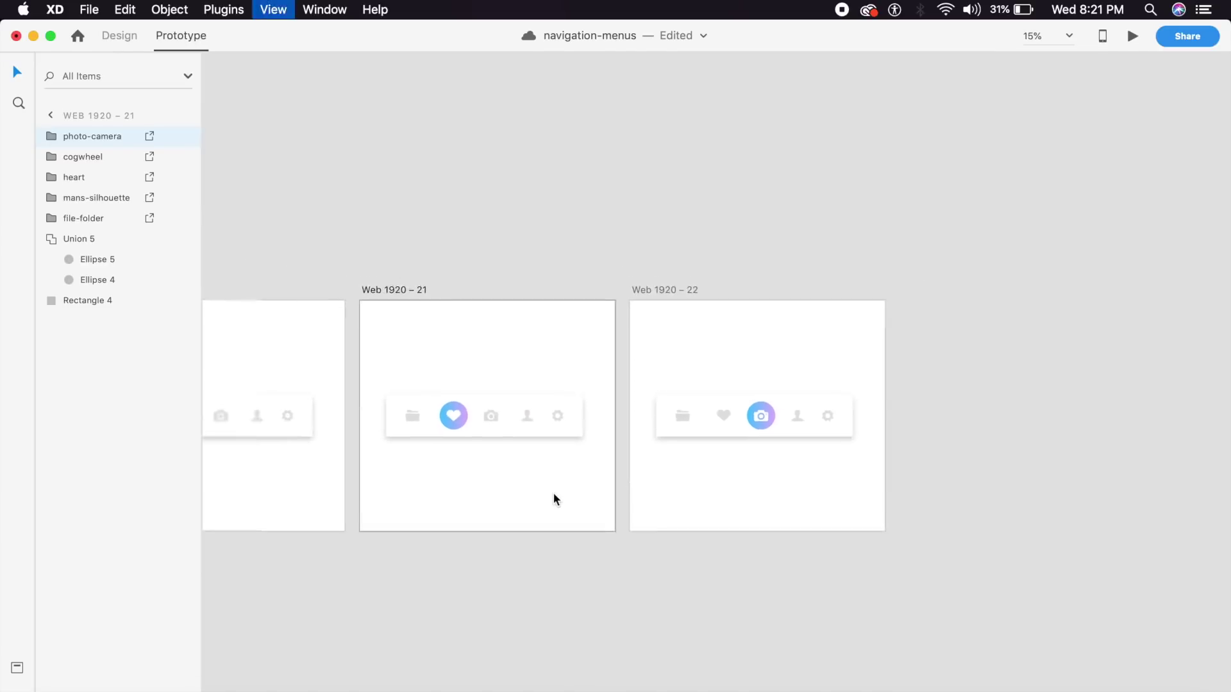
pyautogui.click(698, 484)
pyautogui.click(463, 440)
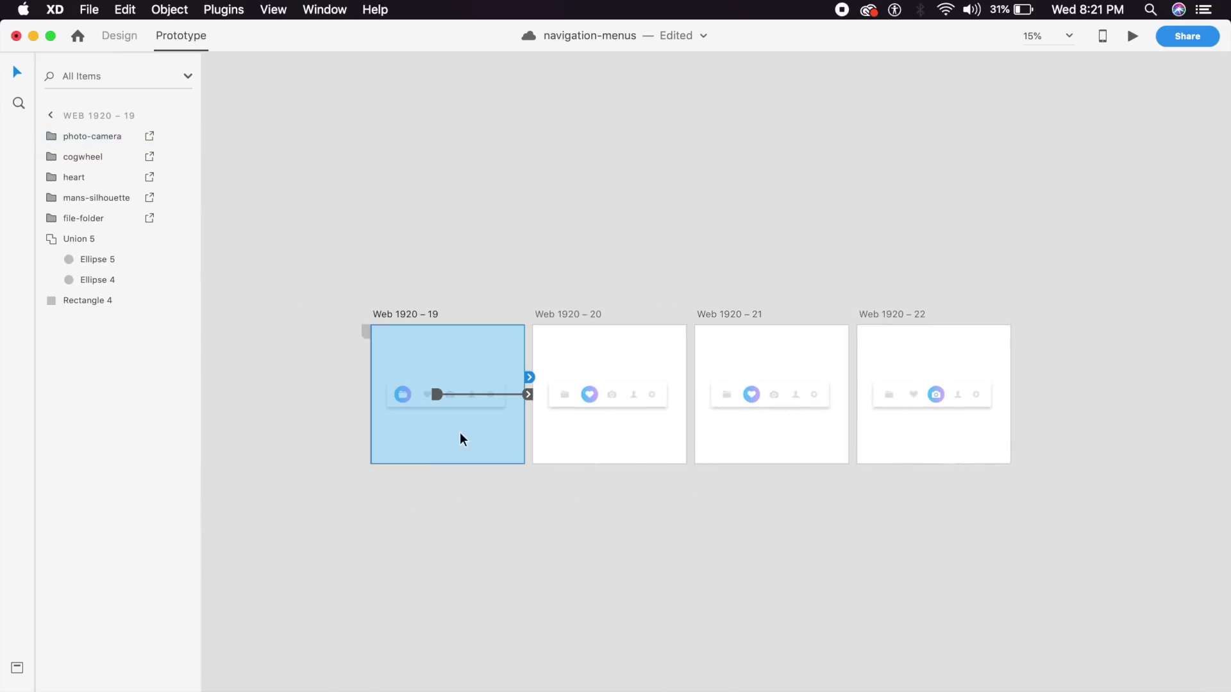
pyautogui.click(1132, 36)
pyautogui.click(358, 382)
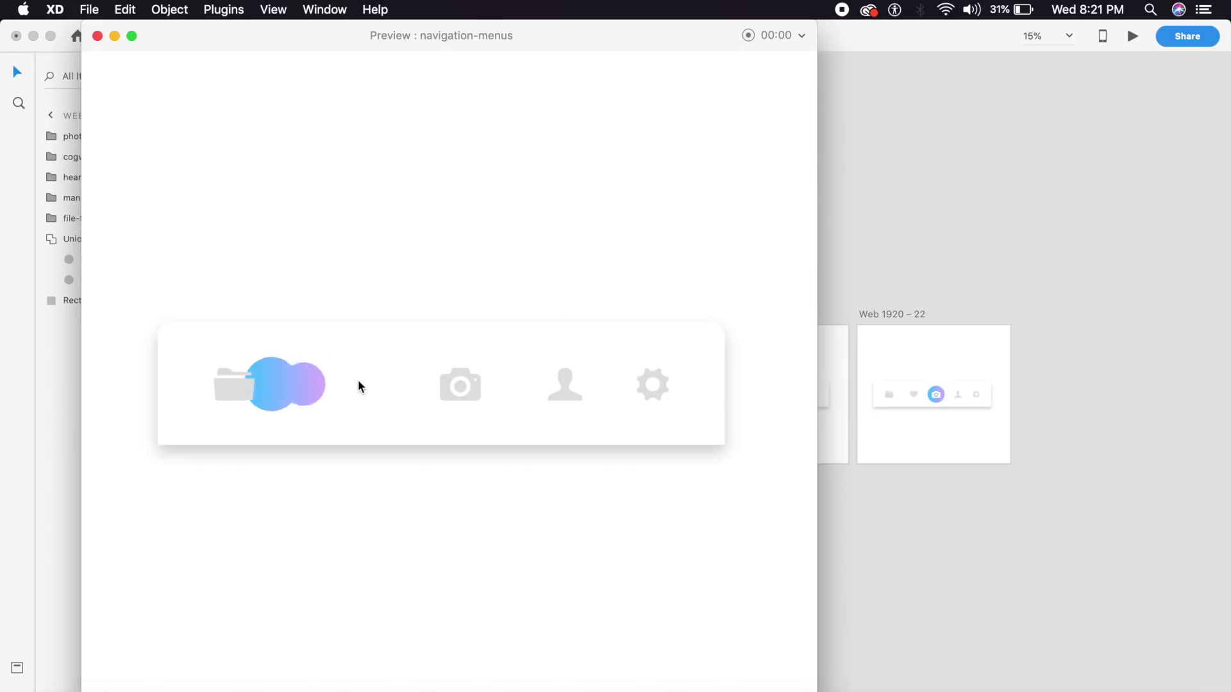
pyautogui.click(478, 395)
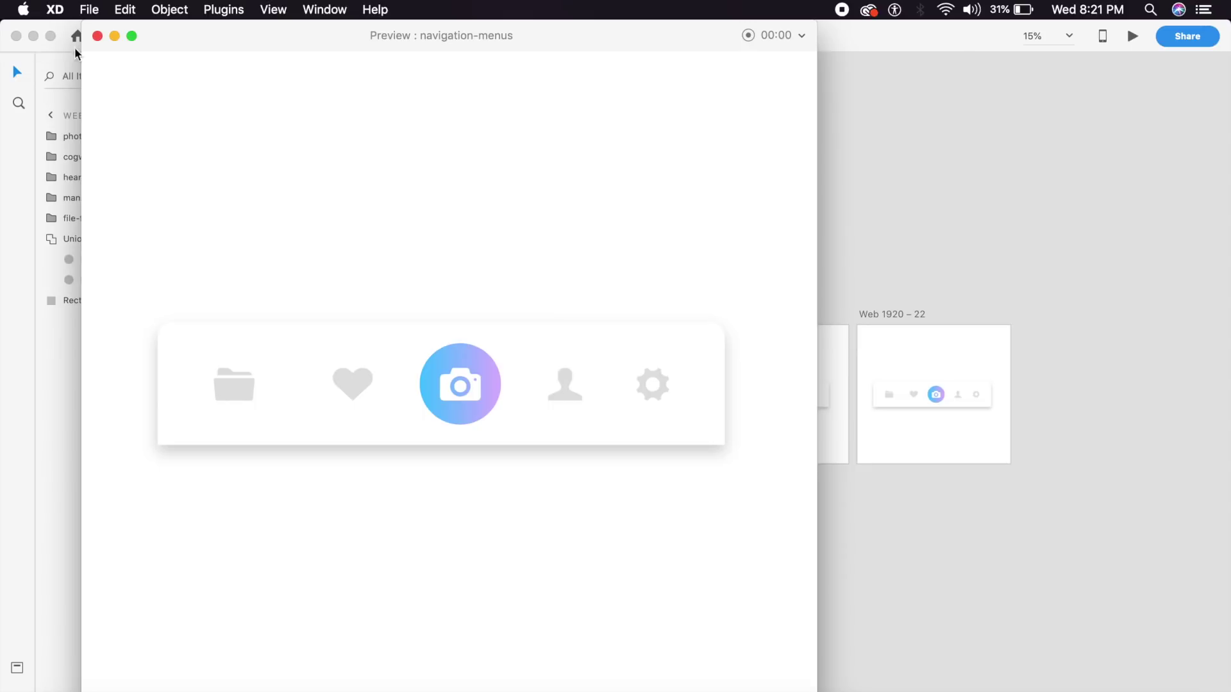
pyautogui.click(98, 36)
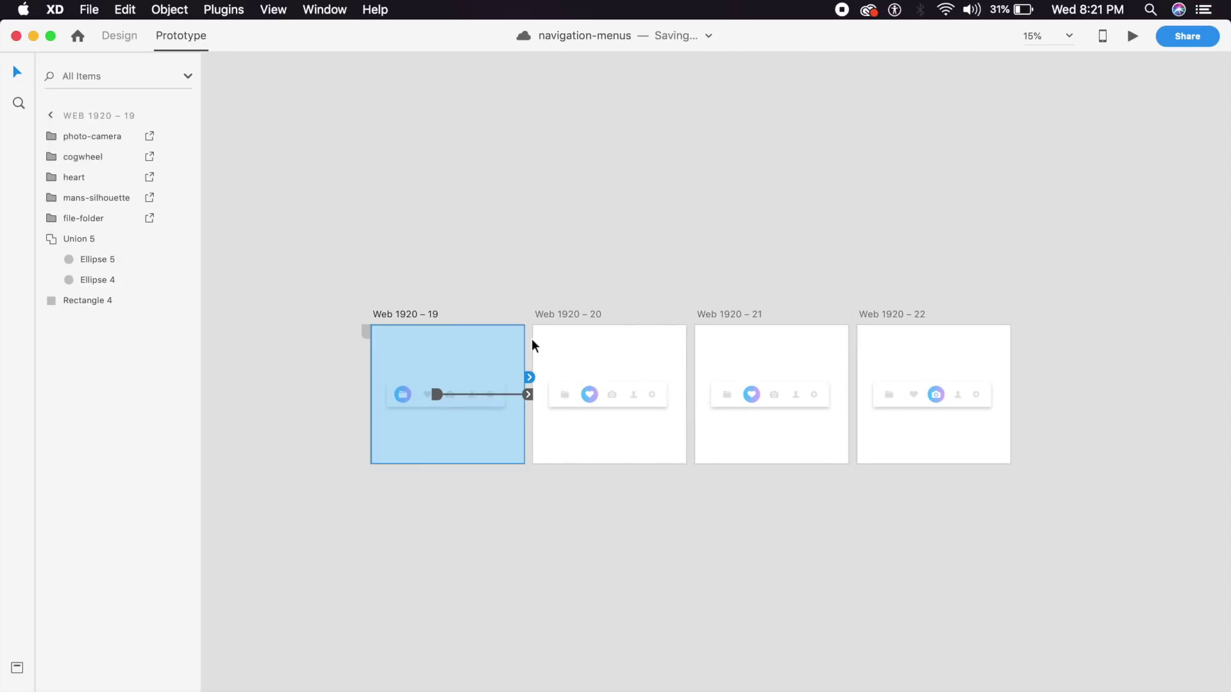
# In design mode, place a copy of the artboard Web 1920 – 19 directly below the original, at X 860, Y 8582
pyautogui.click(136, 41)
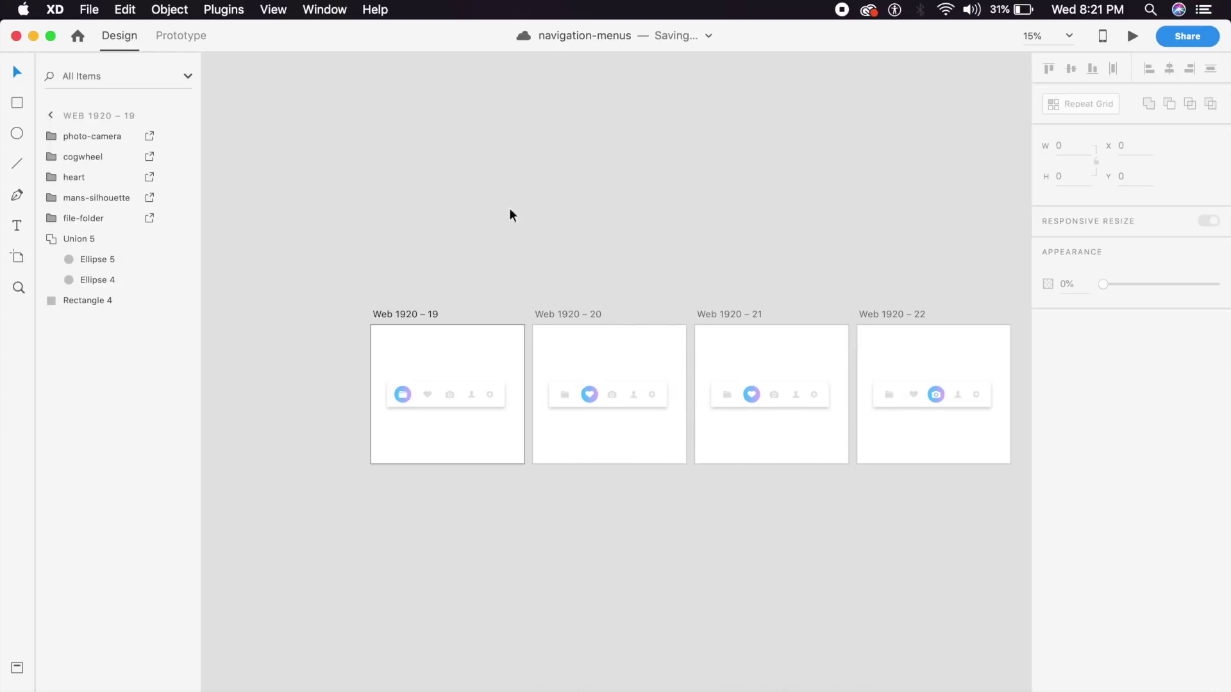
pyautogui.moveTo(517, 155); pyautogui.dragTo(545, 180)
pyautogui.moveTo(438, 111); pyautogui.dragTo(470, 290)
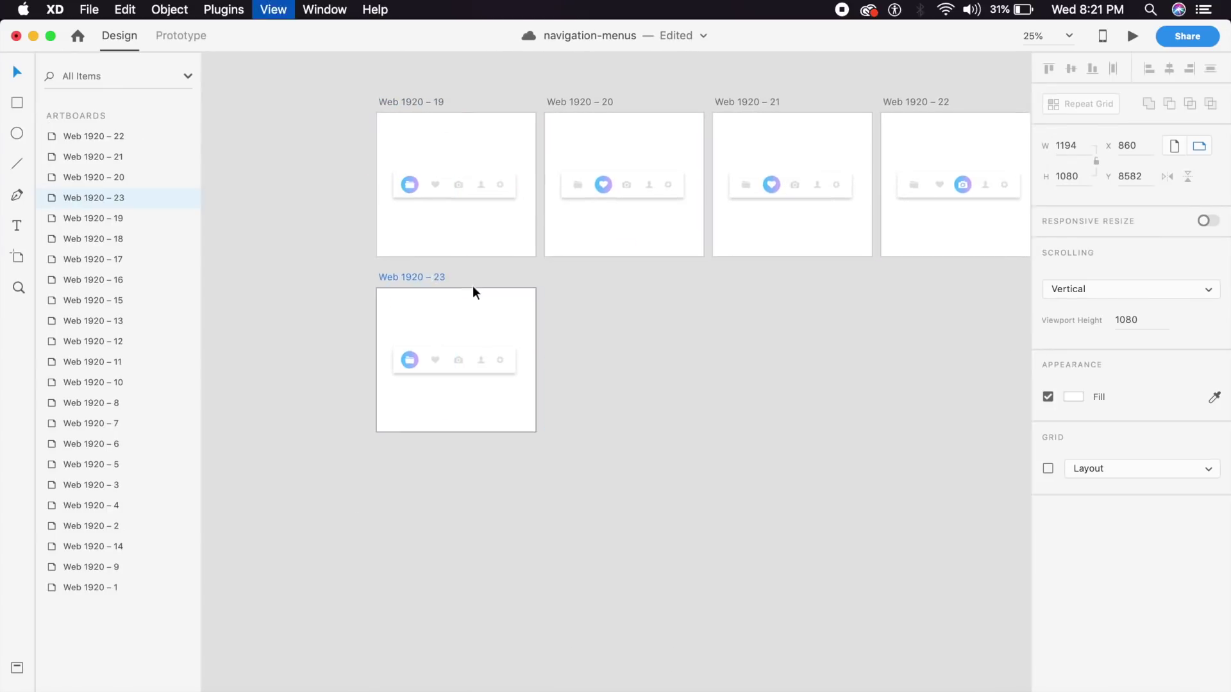
# Delete the folder icon, the gradient circle and the heart icon from the artboard Web 1920 – 23
pyautogui.press('super+plus')
pyautogui.press('super+plus')
pyautogui.moveTo(395, 379); pyautogui.dragTo(718, 368)
pyautogui.press('super+plus')
pyautogui.press('super+plus')
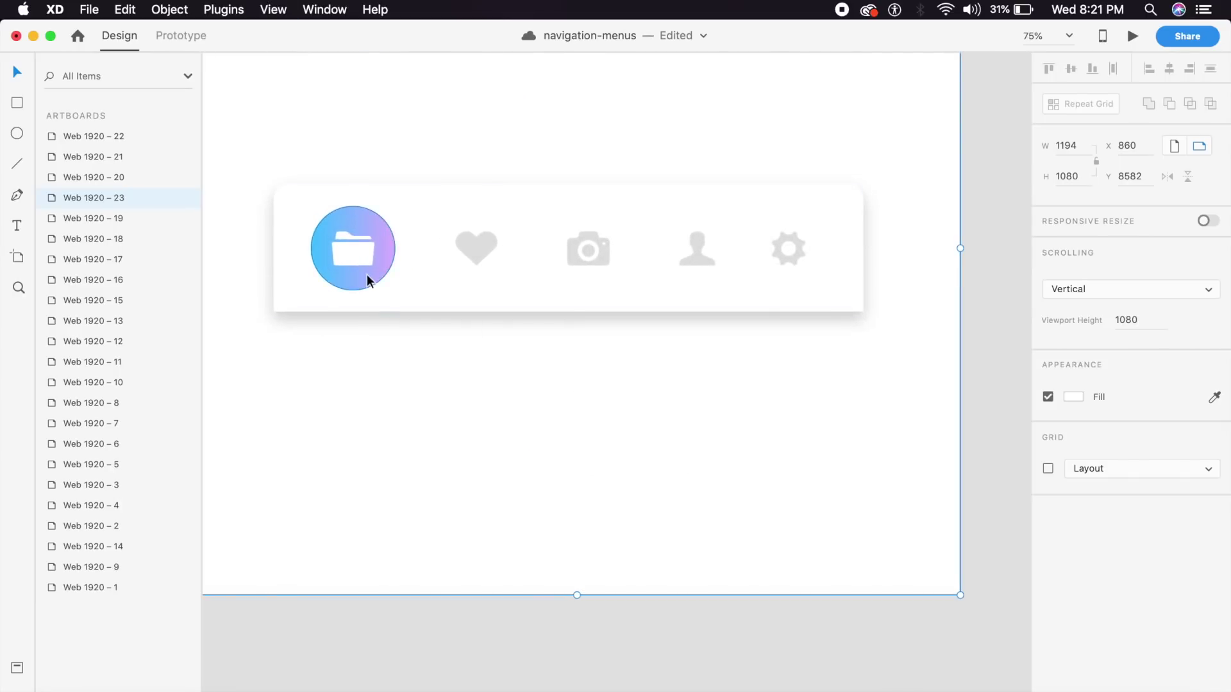
pyautogui.click(372, 324)
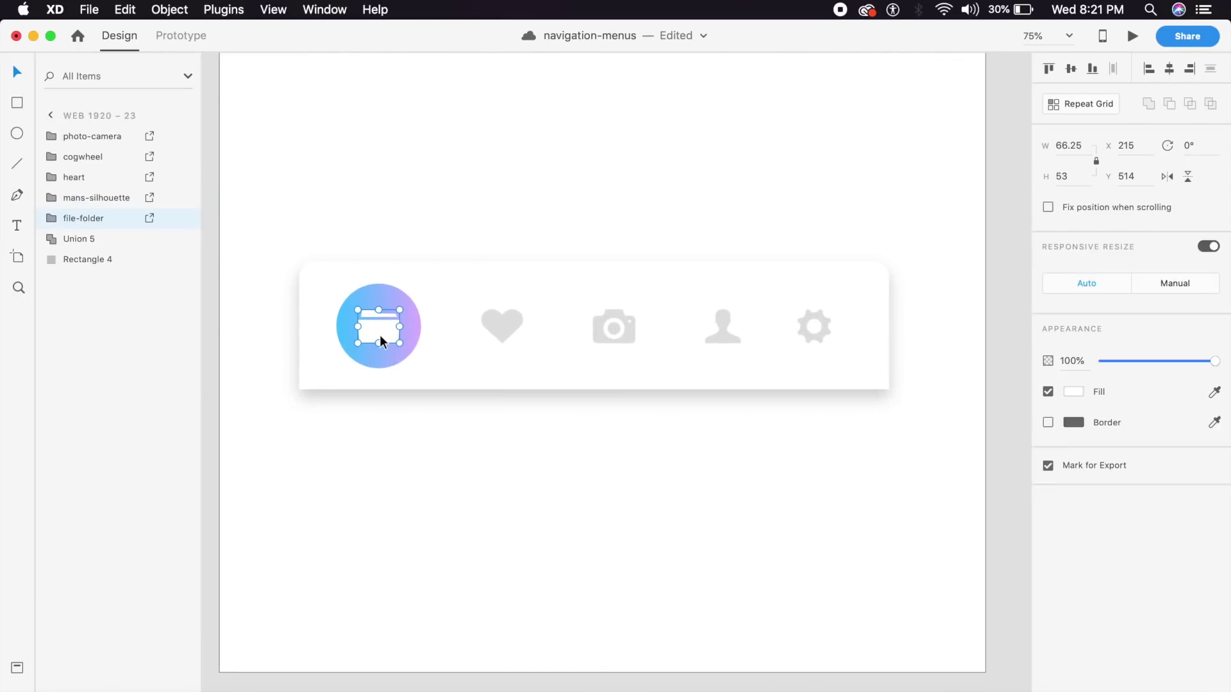
pyautogui.press('Delete')
pyautogui.click(384, 335)
pyautogui.press('Delete')
pyautogui.click(513, 321)
pyautogui.press('Delete')
pyautogui.click(629, 320)
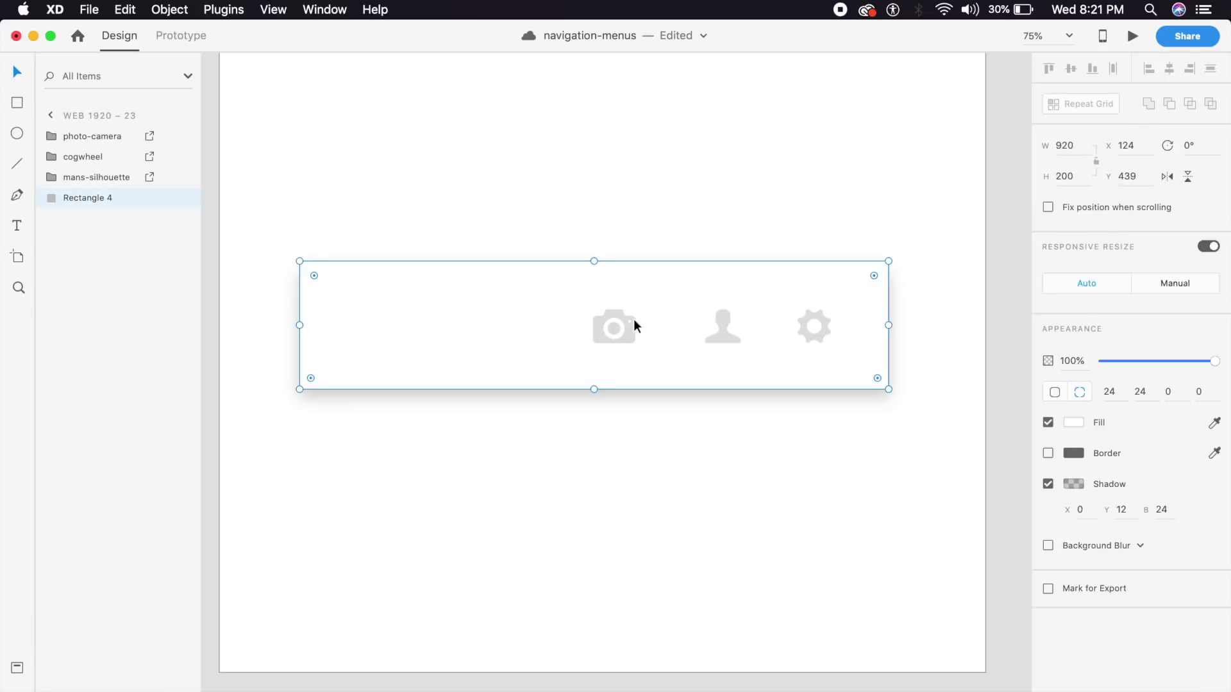
pyautogui.press('Delete')
pyautogui.press('super+z')
# Delete the camera, silhouette and cogwheel icons from Web 1920 – 23, leaving only the white menu bar
pyautogui.click(632, 334)
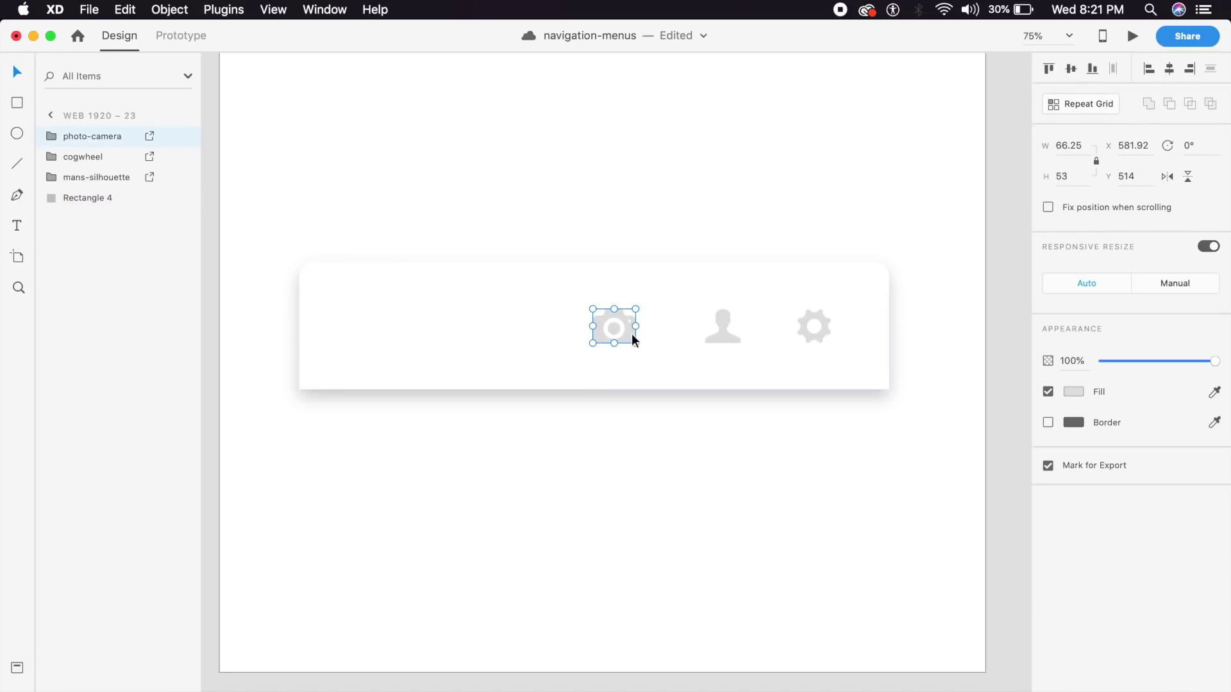
pyautogui.press('Delete')
pyautogui.click(731, 328)
pyautogui.press('Delete')
pyautogui.click(806, 334)
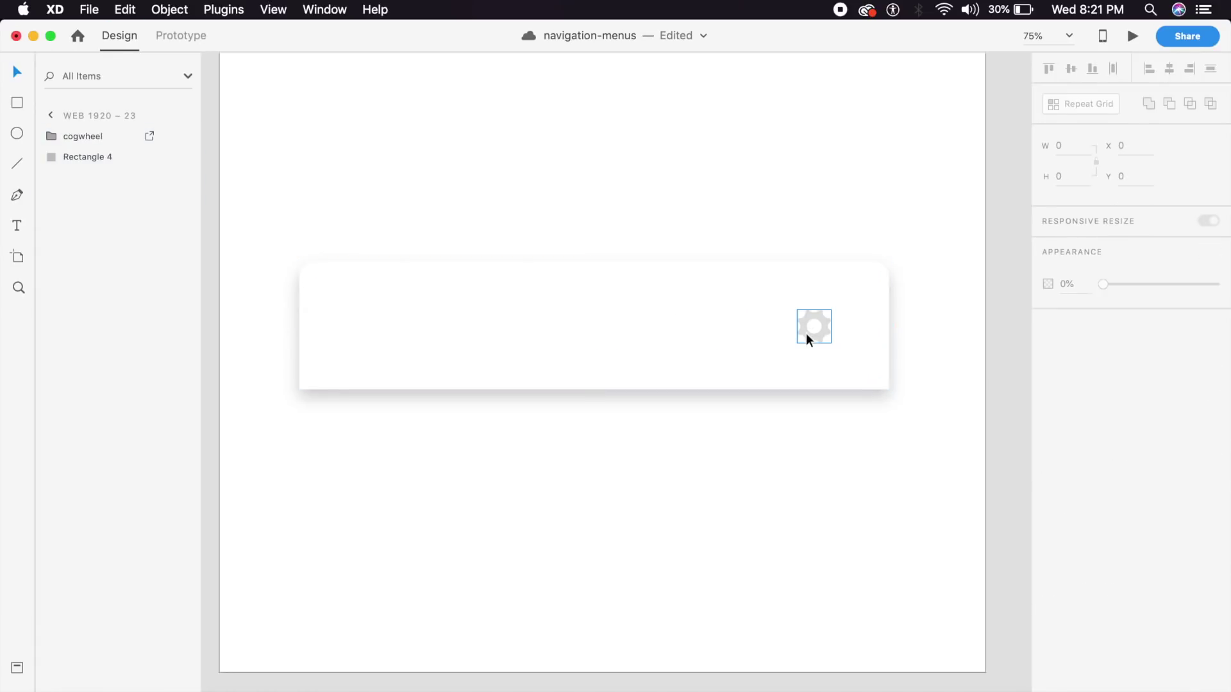
pyautogui.press('Delete')
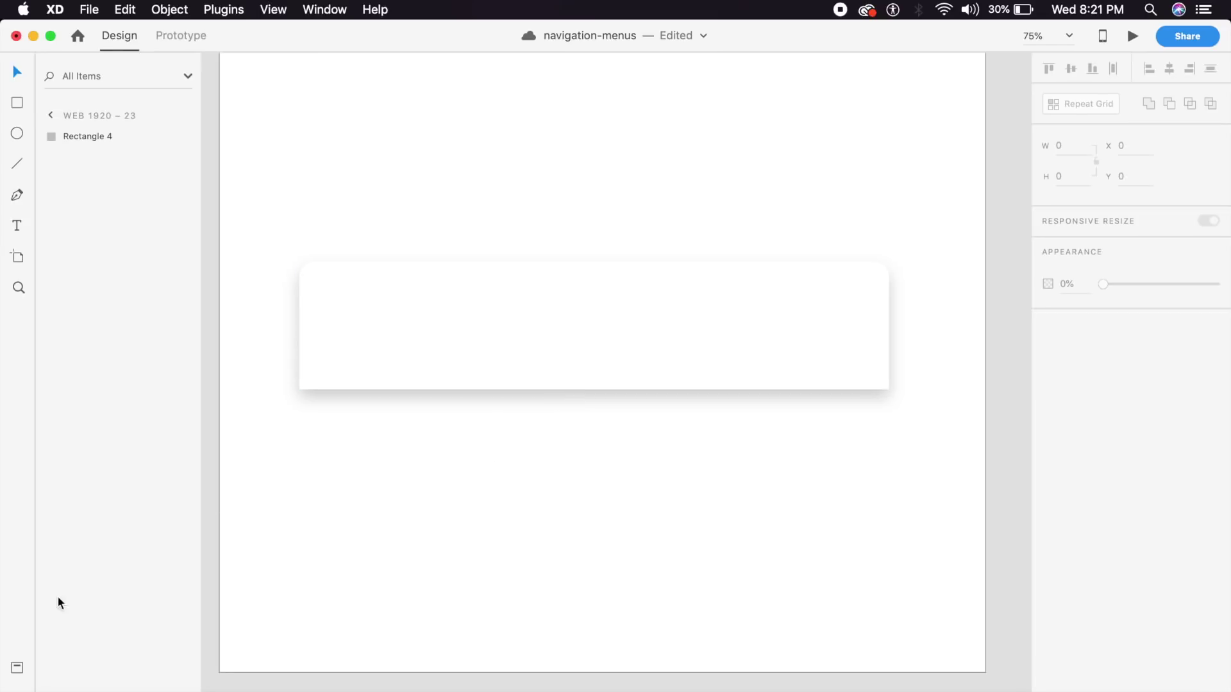
# Place the outline icon set Symbol 2 from the document assets on the empty menu bar and ungroup the symbol
pyautogui.click(17, 667)
pyautogui.moveTo(128, 257); pyautogui.dragTo(528, 300)
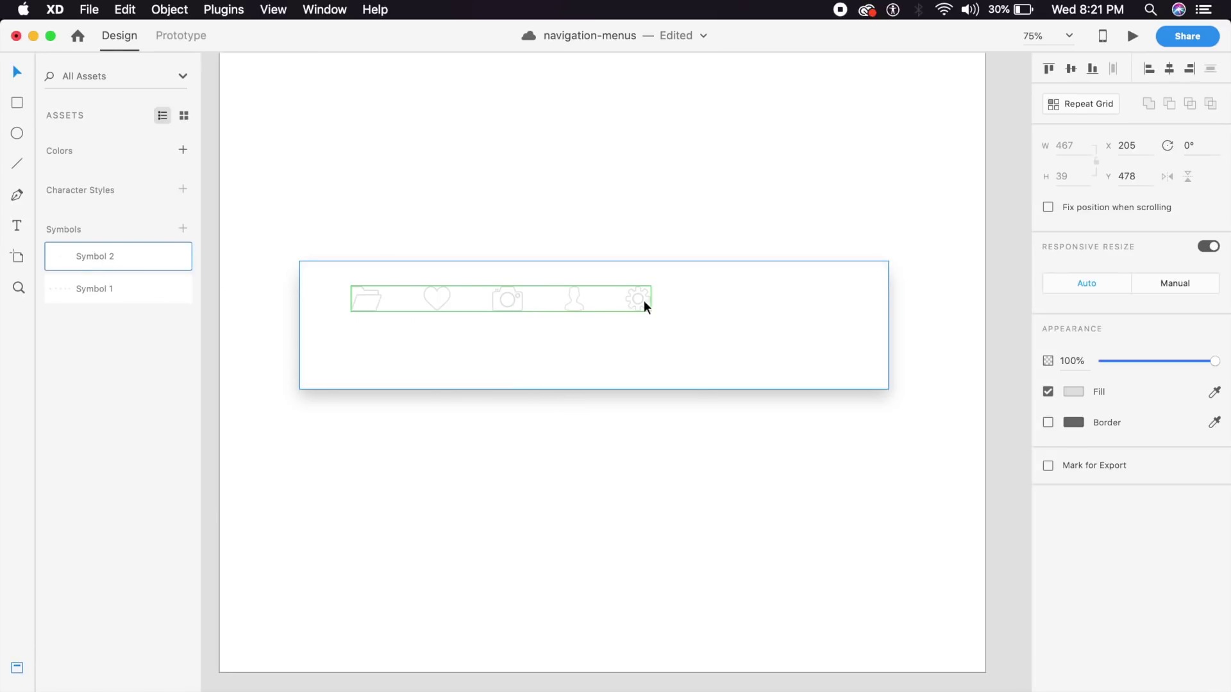
pyautogui.rightClick(649, 302)
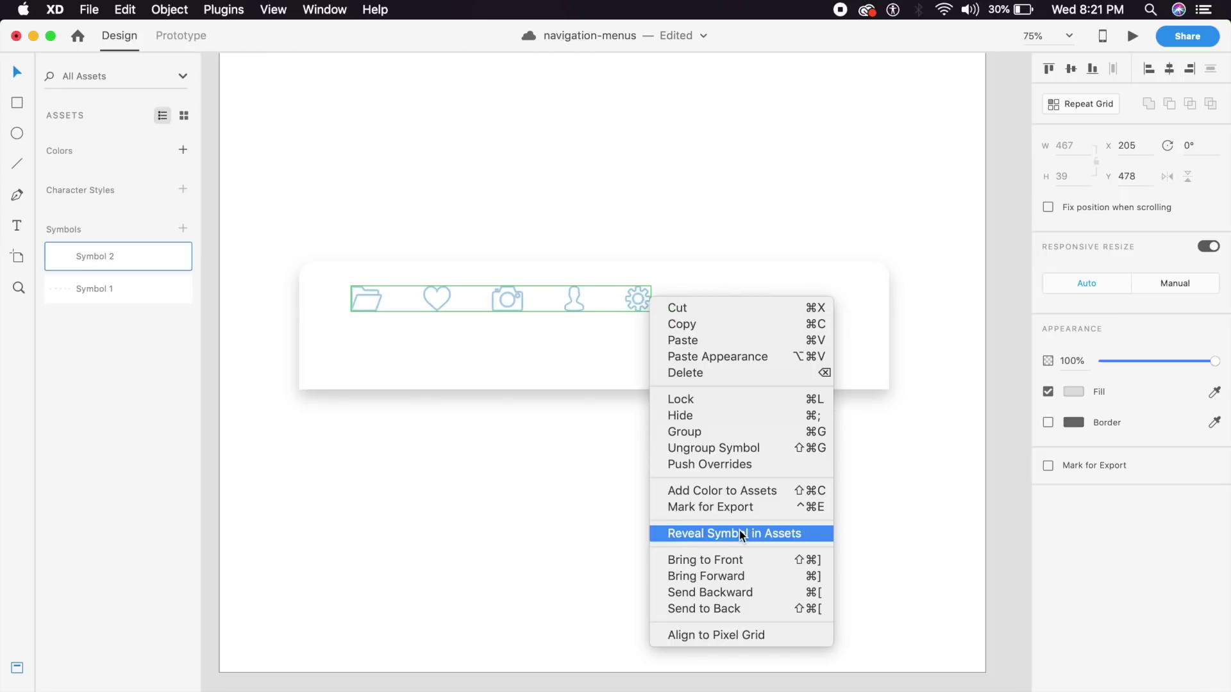
pyautogui.click(713, 447)
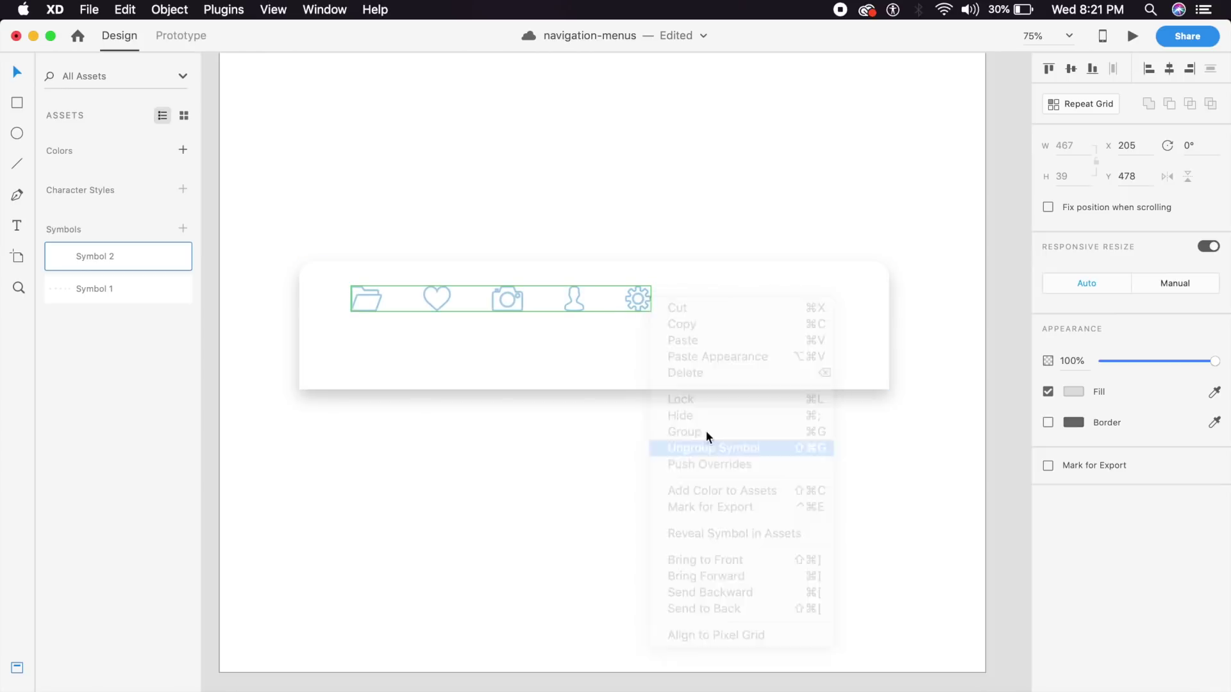
# Enlarge the outline icon set to about 817 × 68 and position it across the menu bar at X 188, Y 506
pyautogui.moveTo(651, 311); pyautogui.dragTo(875, 416)
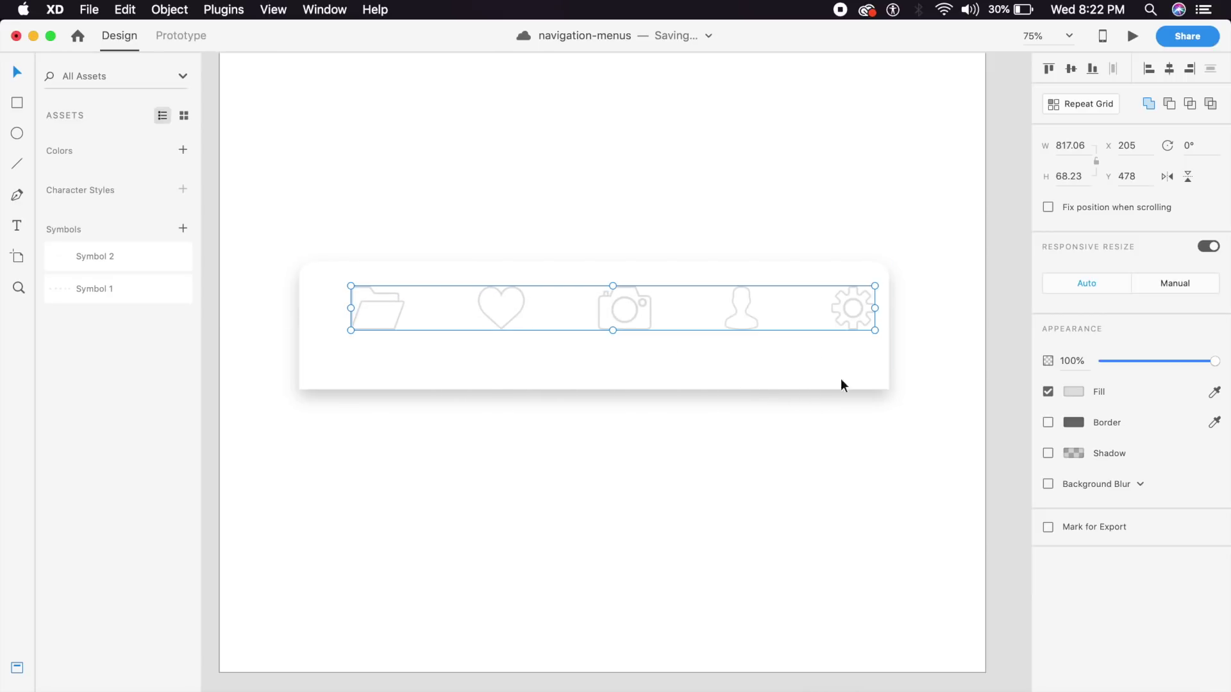
pyautogui.moveTo(648, 303); pyautogui.dragTo(635, 316)
pyautogui.click(582, 447)
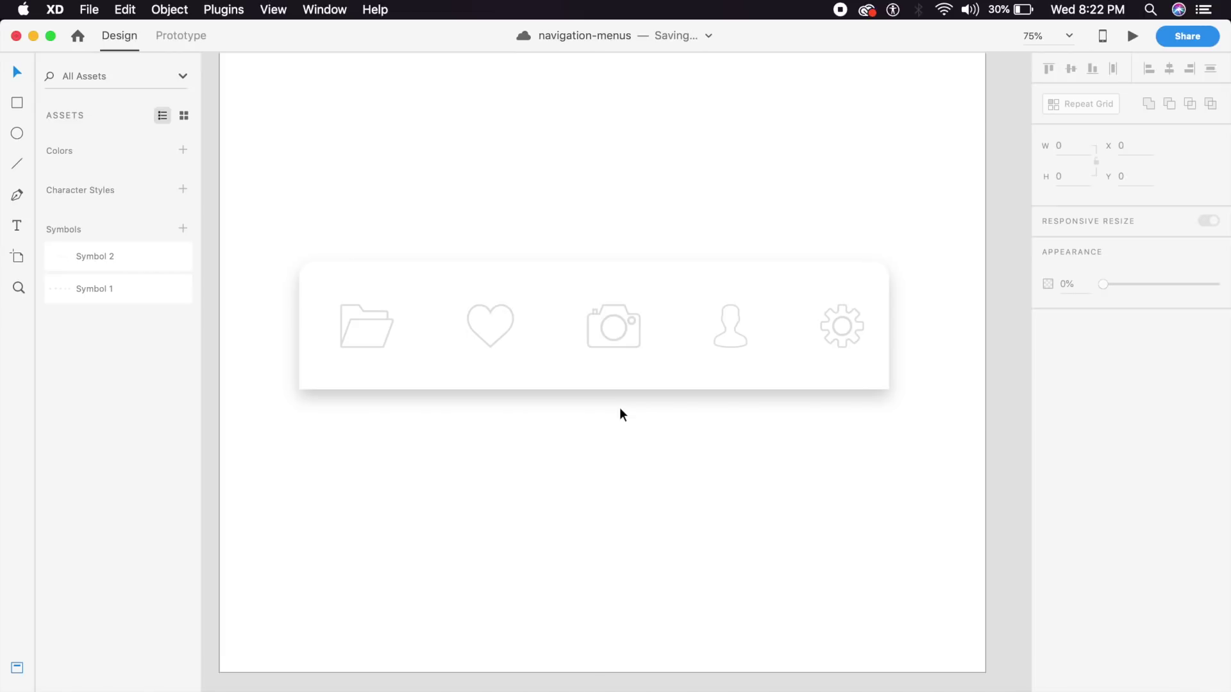
# Examine the outline folder and heart icons up close to check how the combined icon shape is built
pyautogui.press('cmd+1')
pyautogui.moveTo(594, 448); pyautogui.dragTo(663, 449)
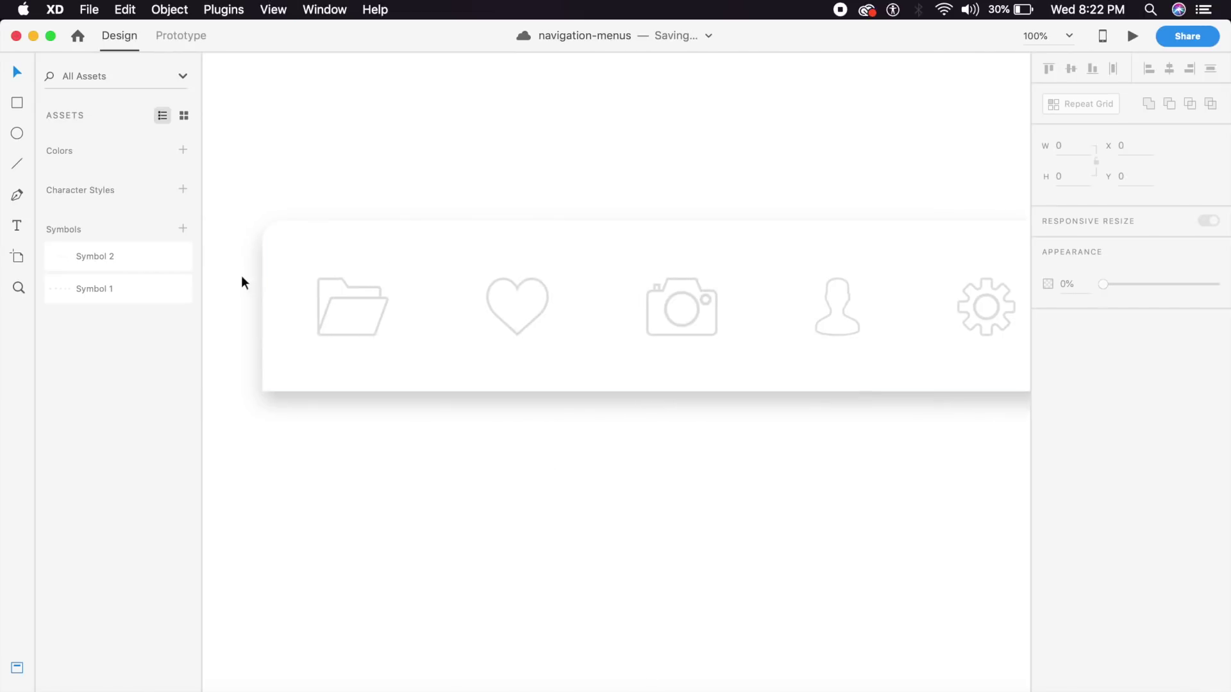
pyautogui.press('super+2')
pyautogui.moveTo(410, 380); pyautogui.dragTo(738, 468)
pyautogui.doubleClick(434, 309)
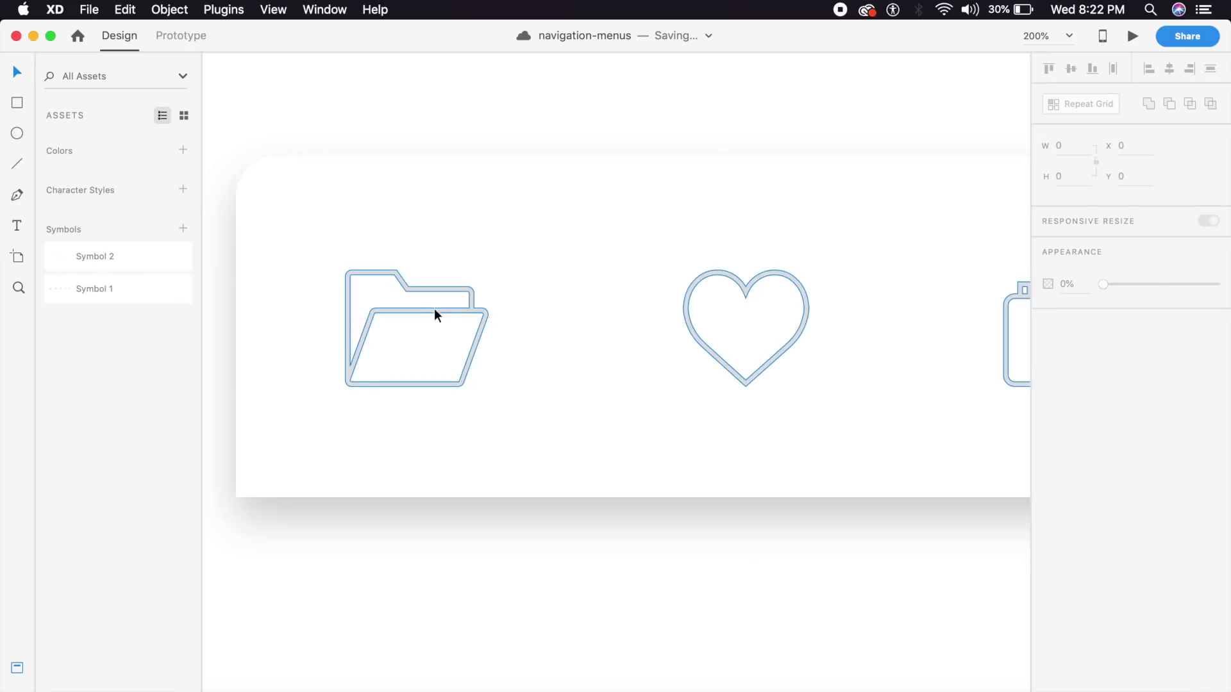
pyautogui.doubleClick(433, 309)
pyautogui.click(500, 420)
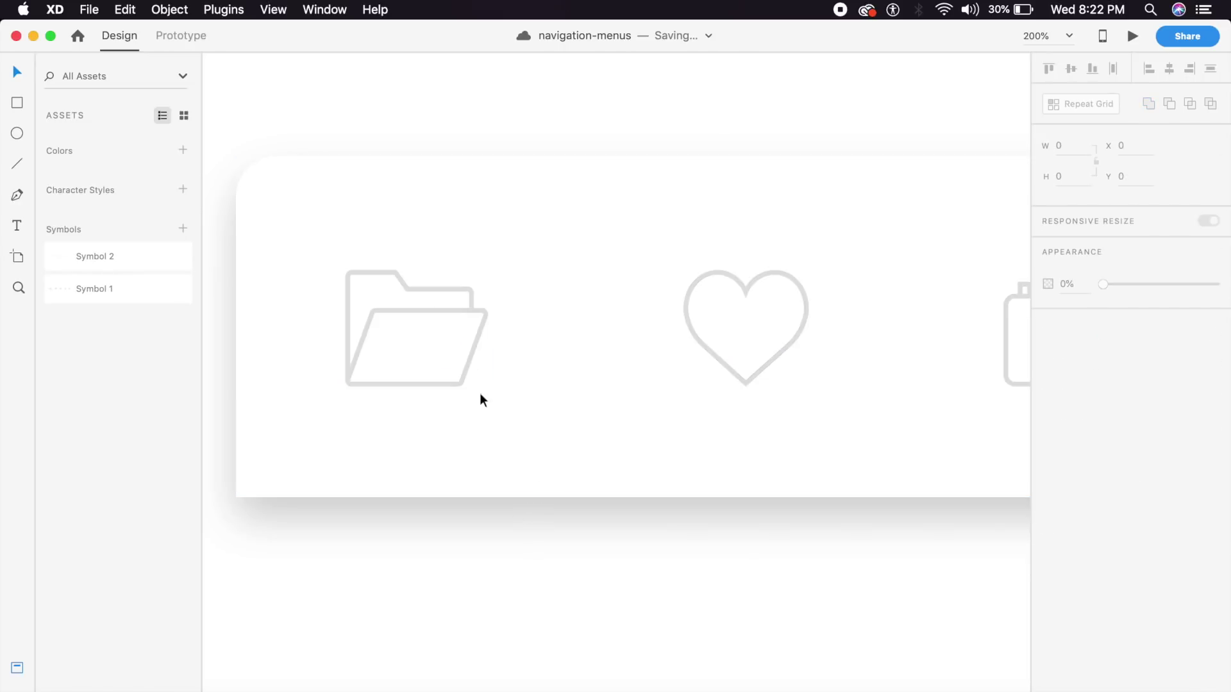
pyautogui.click(474, 310)
pyautogui.press('super+minus')
pyautogui.press('super+minus')
pyautogui.press('super+minus')
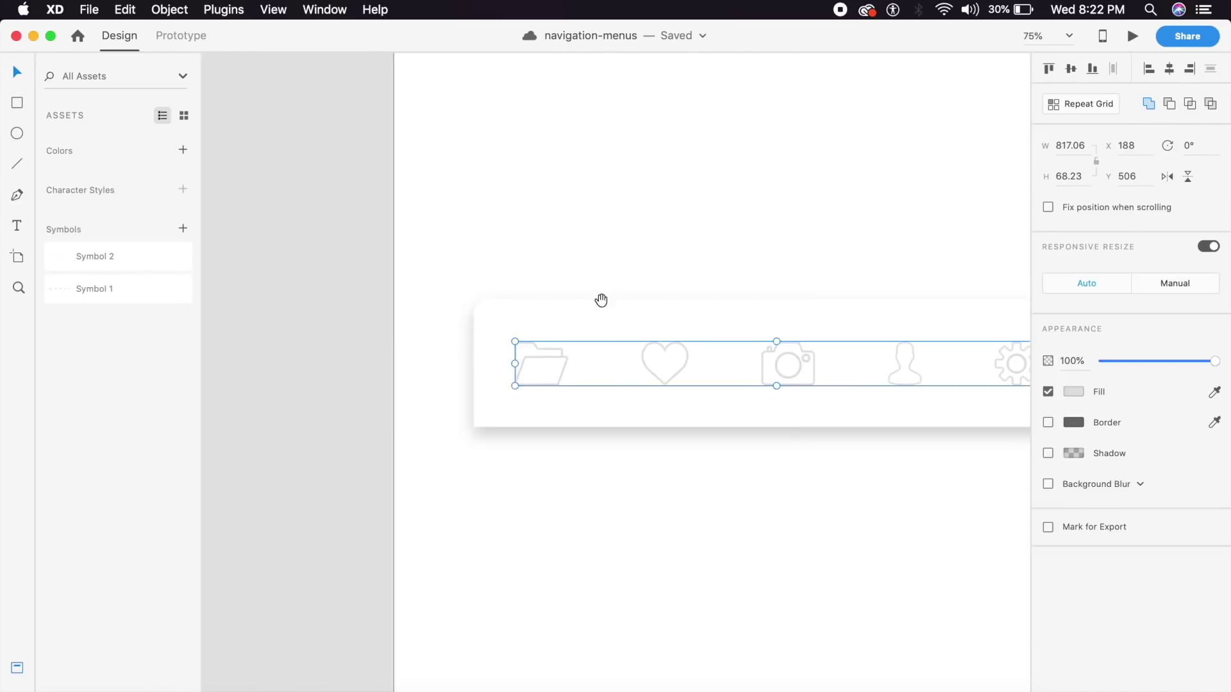
pyautogui.moveTo(620, 292); pyautogui.dragTo(410, 301)
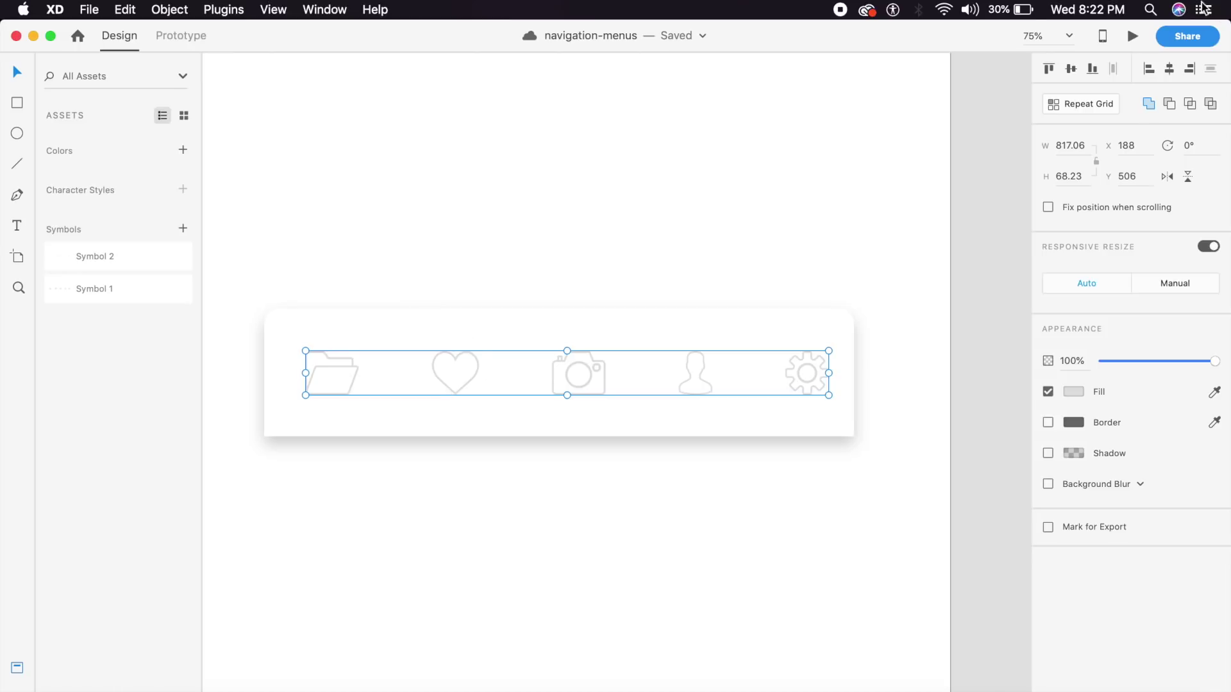
# Ungroup the combined outline icons and unite all five into one shape again with the Add operation
pyautogui.press('cmd+shift+g')
pyautogui.click(825, 190)
pyautogui.click(591, 373)
pyautogui.keyDown('shift'); pyautogui.click(473, 371); pyautogui.keyUp('shift')
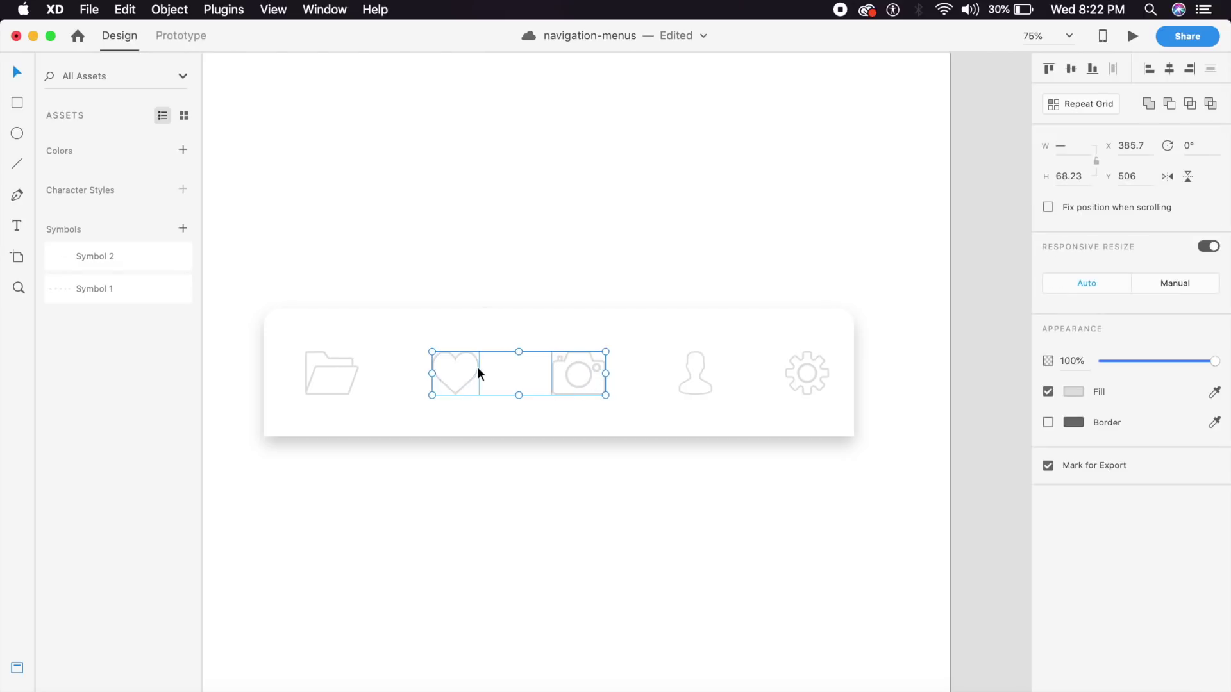
pyautogui.keyDown('shift'); pyautogui.click(352, 363); pyautogui.keyUp('shift')
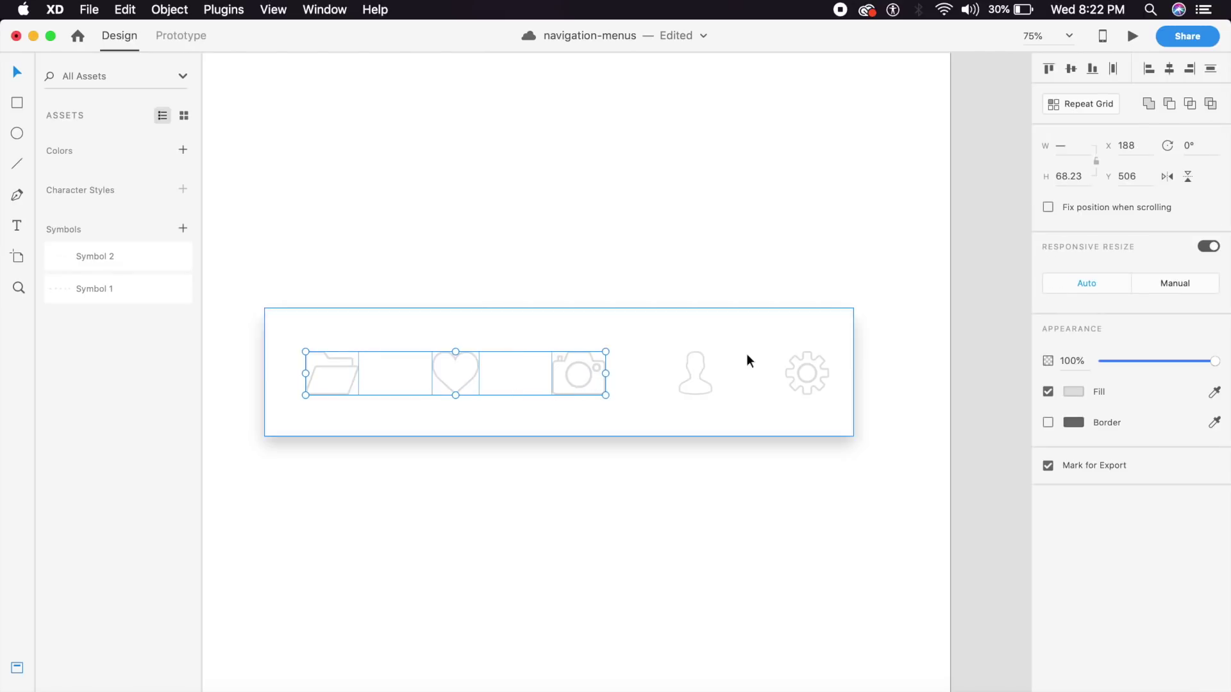
pyautogui.keyDown('shift'); pyautogui.click(688, 369); pyautogui.keyUp('shift')
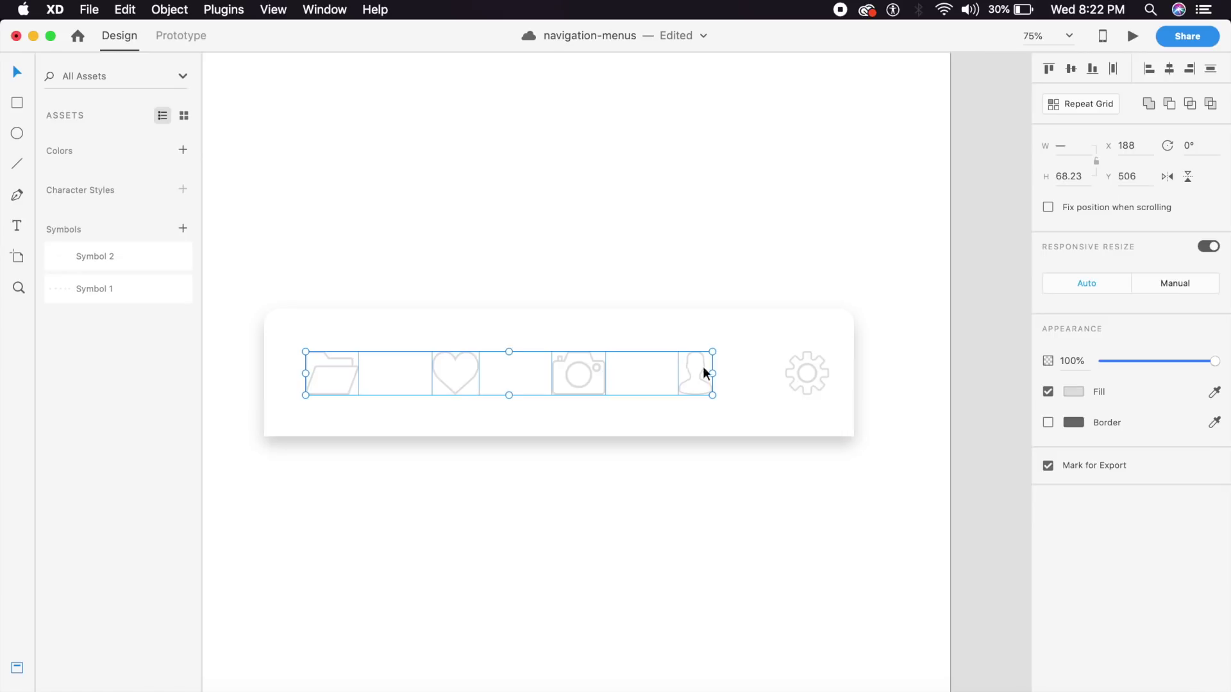
pyautogui.keyDown('shift'); pyautogui.click(798, 375); pyautogui.keyUp('shift')
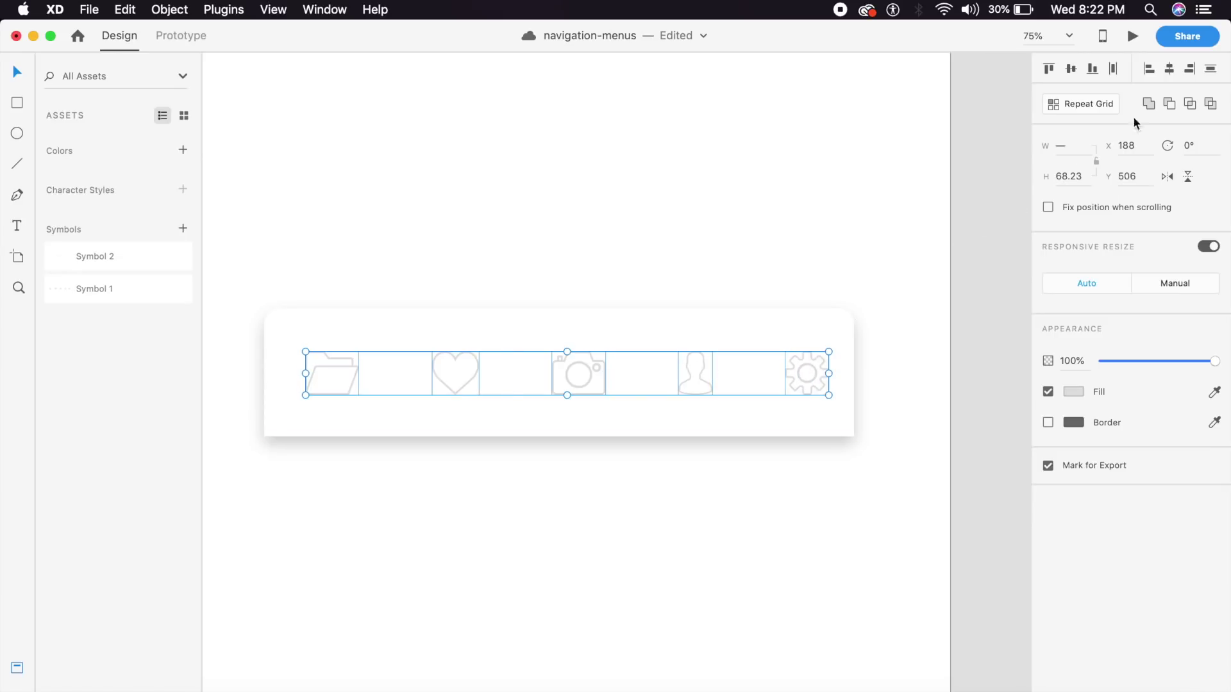
pyautogui.click(1149, 104)
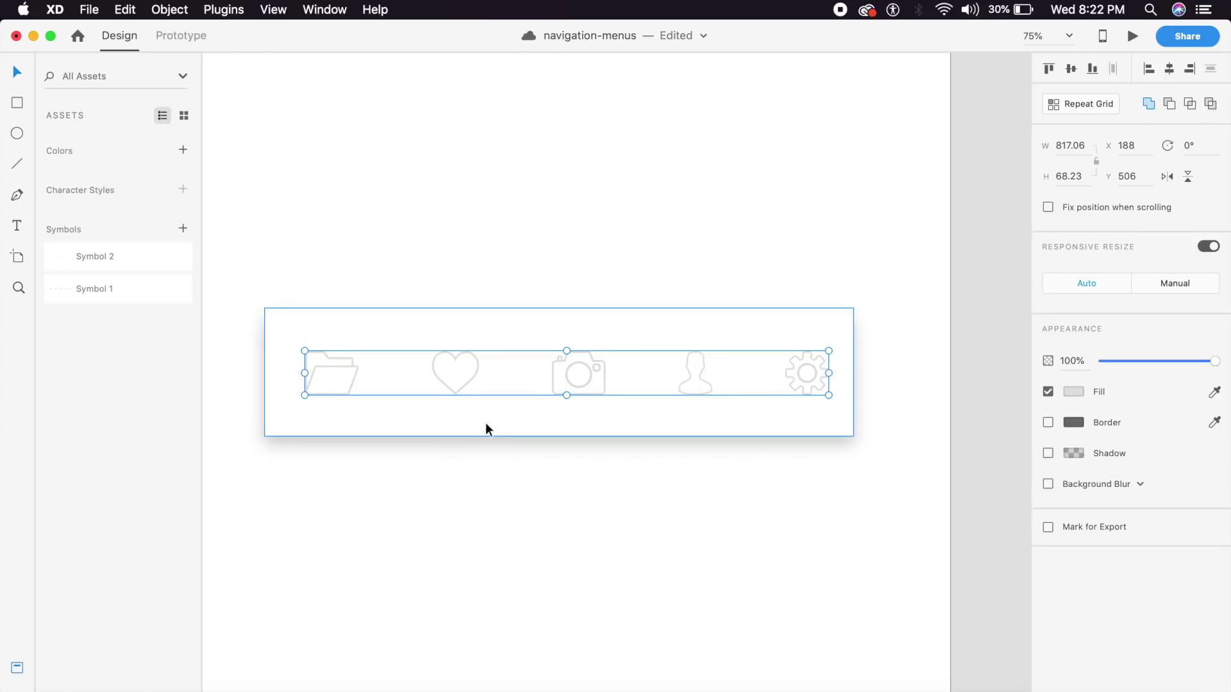
# Duplicate the combined outline icon set and place the copy just below the menu bar
pyautogui.hscroll(-3, 449, 475)
pyautogui.click(525, 524)
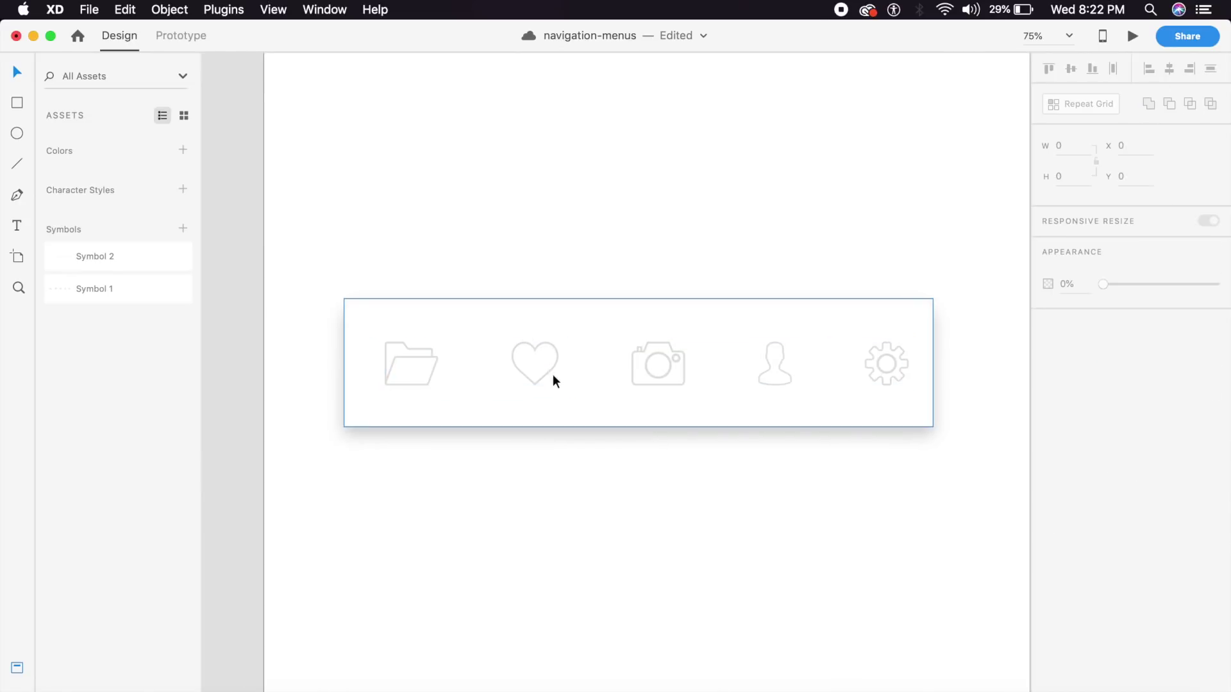
pyautogui.moveTo(550, 370); pyautogui.dragTo(539, 525)
pyautogui.click(547, 465)
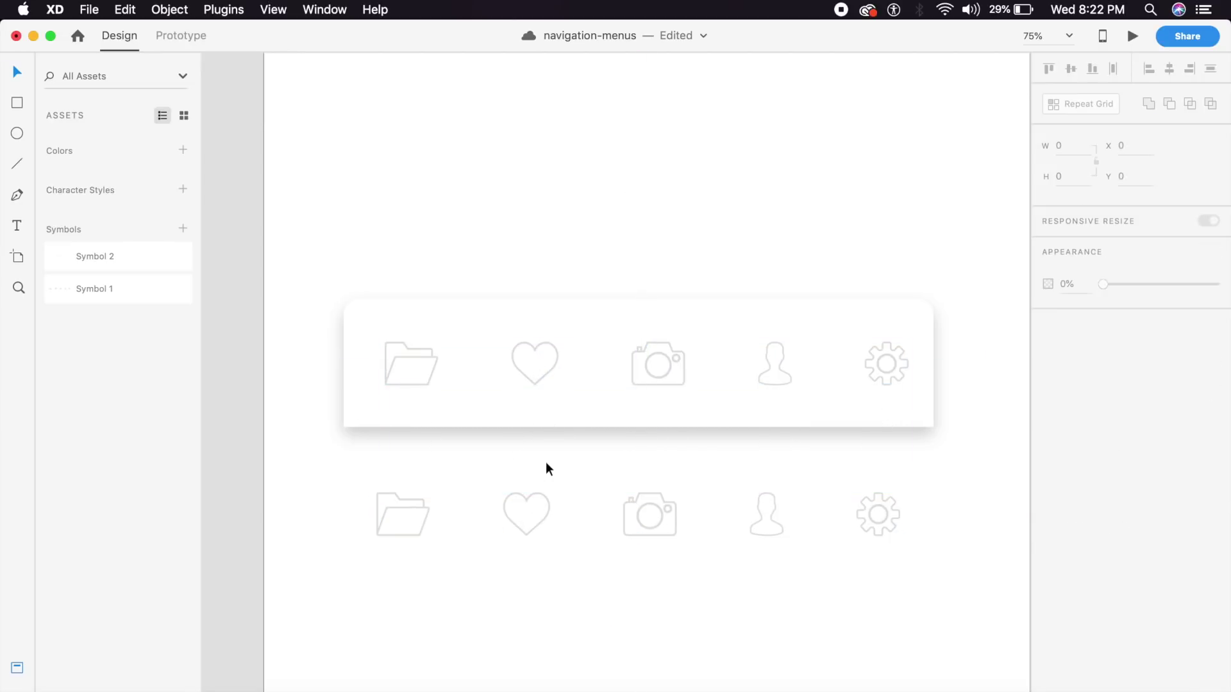
# Draw a circle of about 136 × 136 over the folder icon on the menu bar
pyautogui.press('super+1')
pyautogui.press('e')
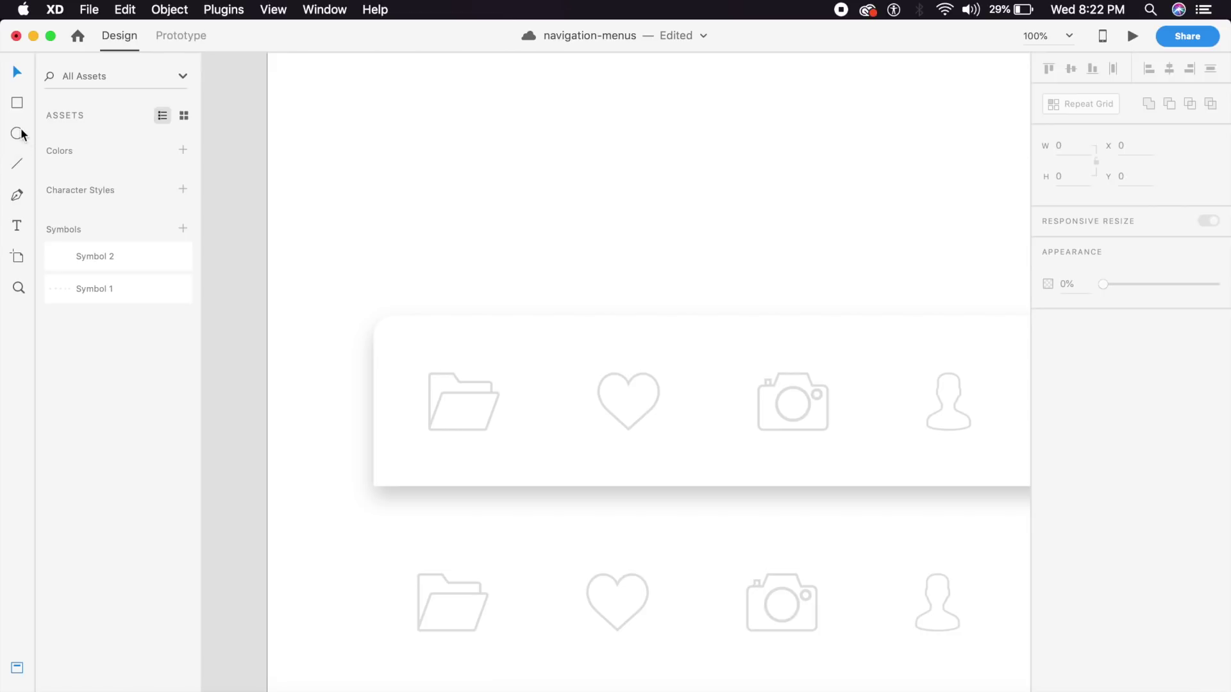
pyautogui.moveTo(408, 343); pyautogui.dragTo(536, 460)
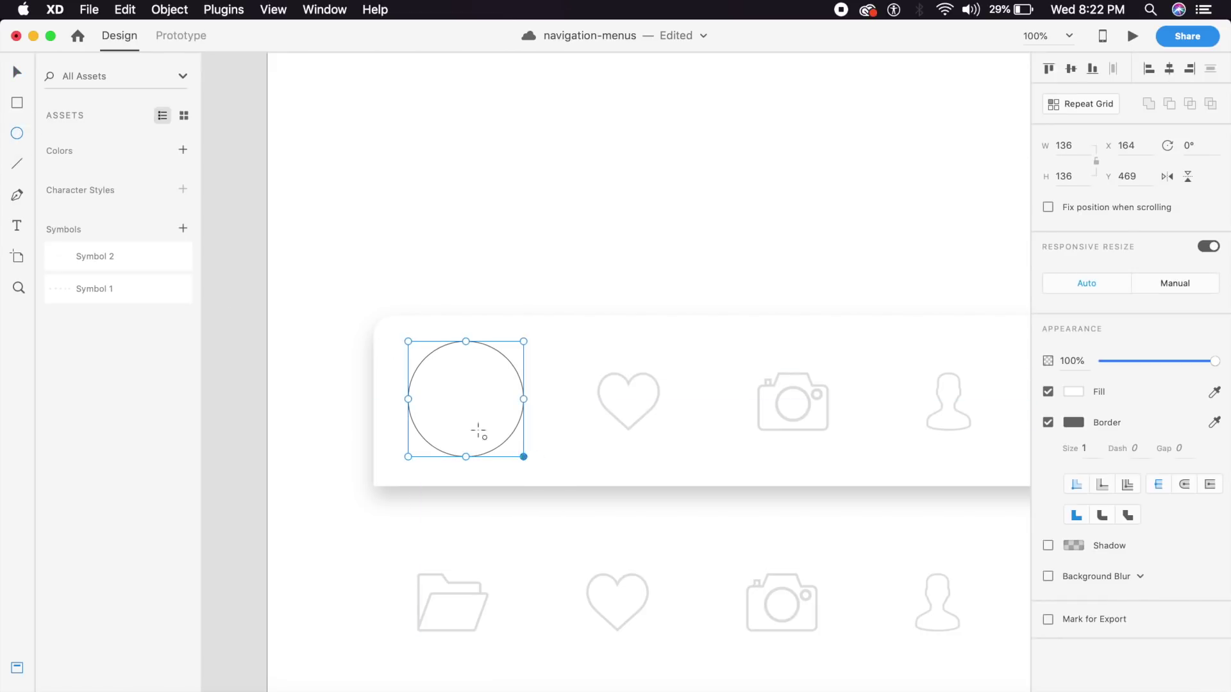
pyautogui.click(17, 71)
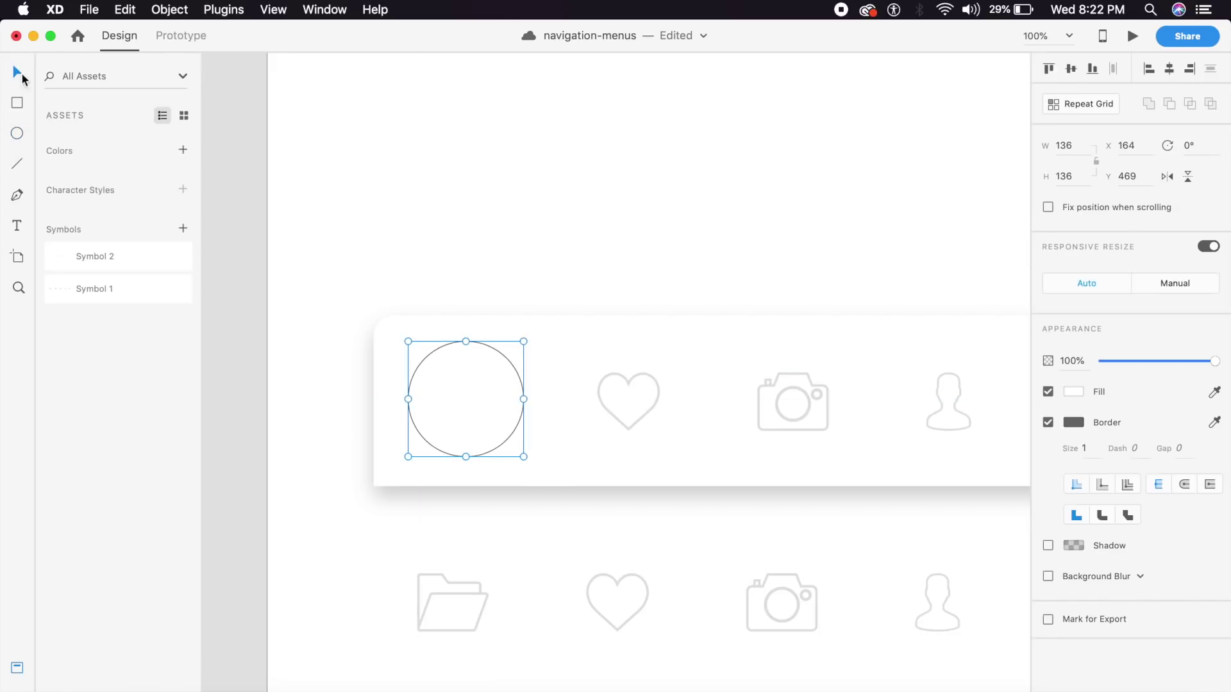
# Remove the circle's border and give it a solid pinkish-red fill
pyautogui.click(1048, 422)
pyautogui.click(1075, 391)
pyautogui.moveTo(986, 390)
pyautogui.mouseDown()
pyautogui.moveTo(965, 309)
pyautogui.moveTo(1017, 327)
pyautogui.moveTo(1017, 313)
pyautogui.mouseUp()
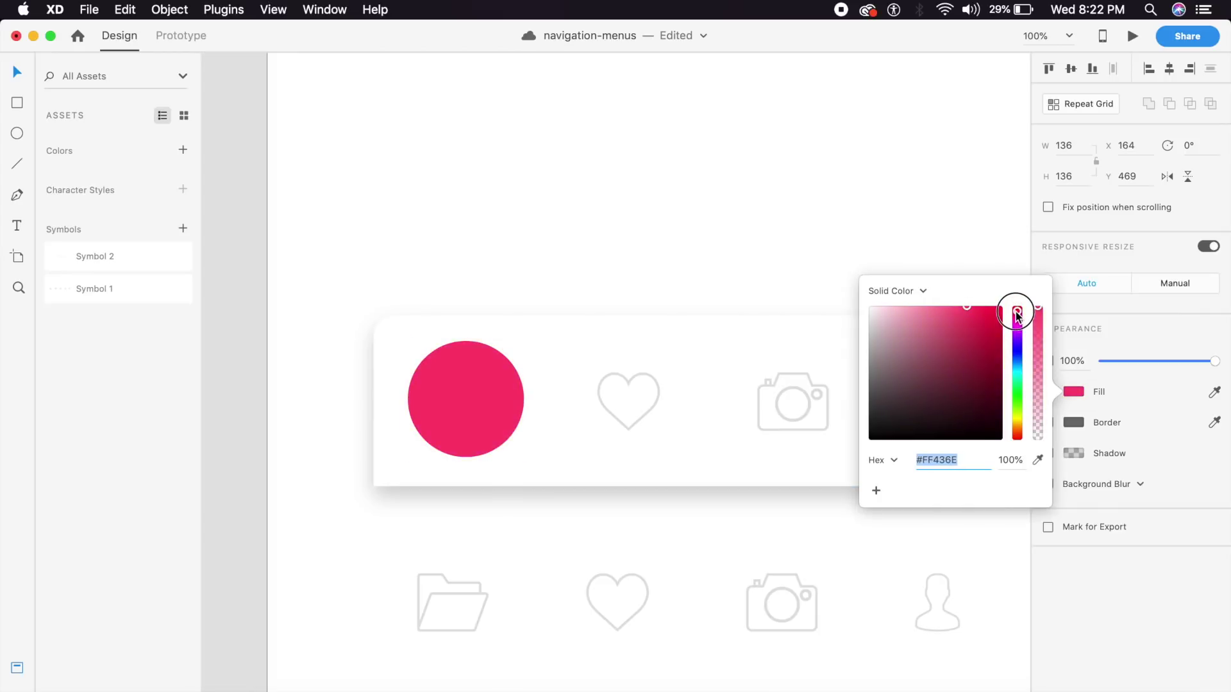
pyautogui.click(745, 241)
# Send the pink circle behind the icons but above the bar, and centre it on the folder at X 157, Y 472
pyautogui.click(433, 424)
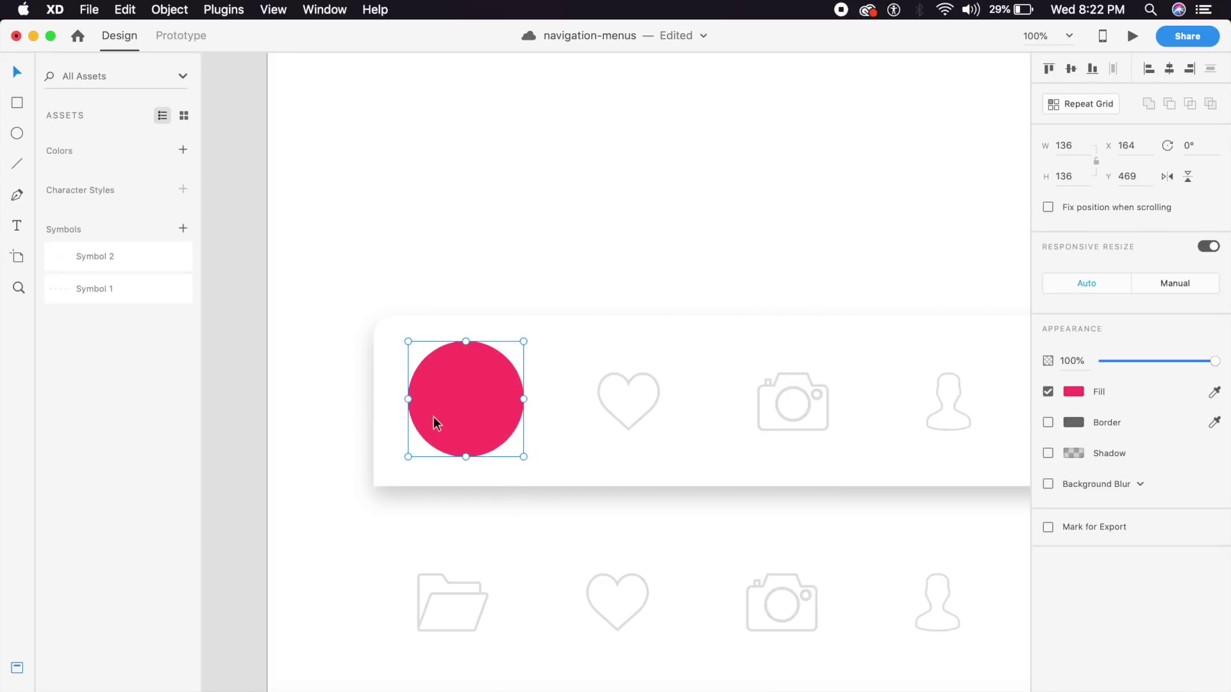
pyautogui.press('super+[')
pyautogui.press('super+[')
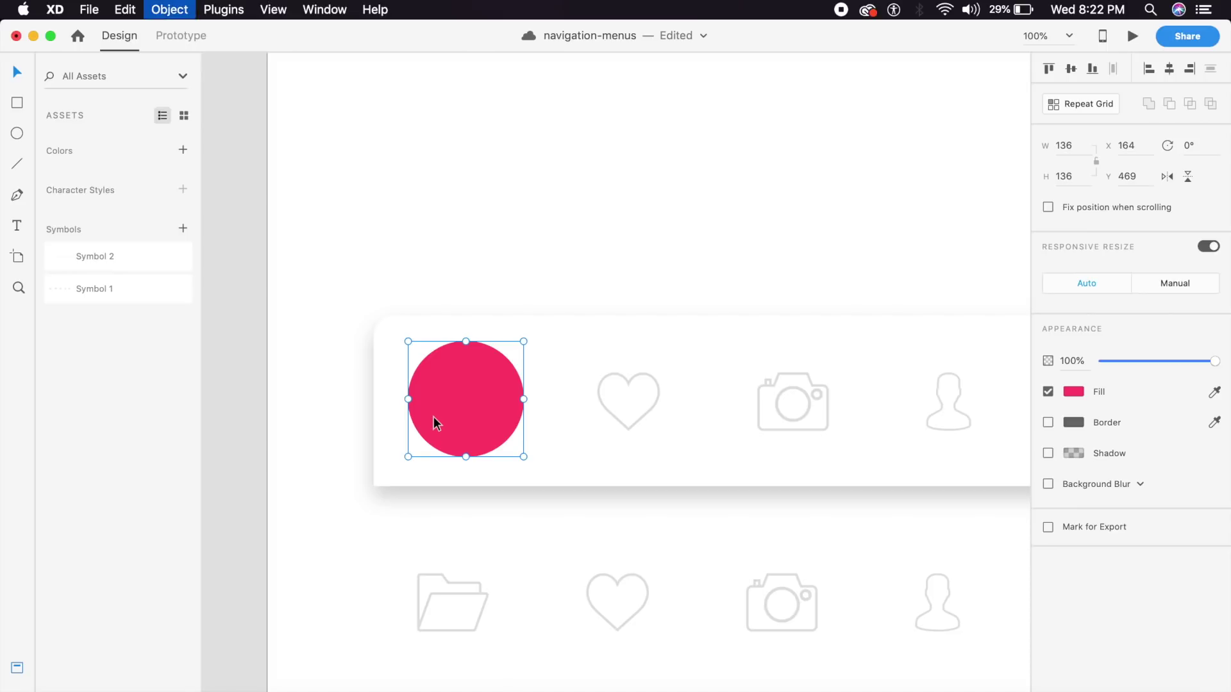
pyautogui.press('super+]')
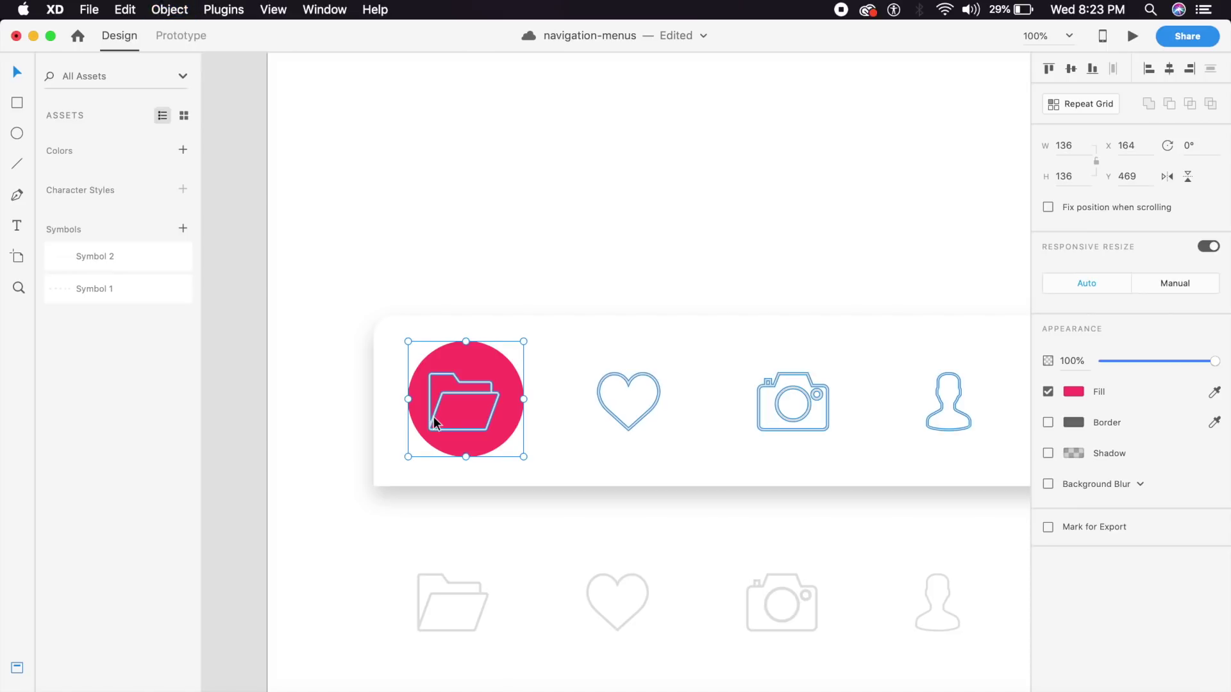
pyautogui.click(504, 563)
pyautogui.moveTo(512, 408); pyautogui.dragTo(490, 410)
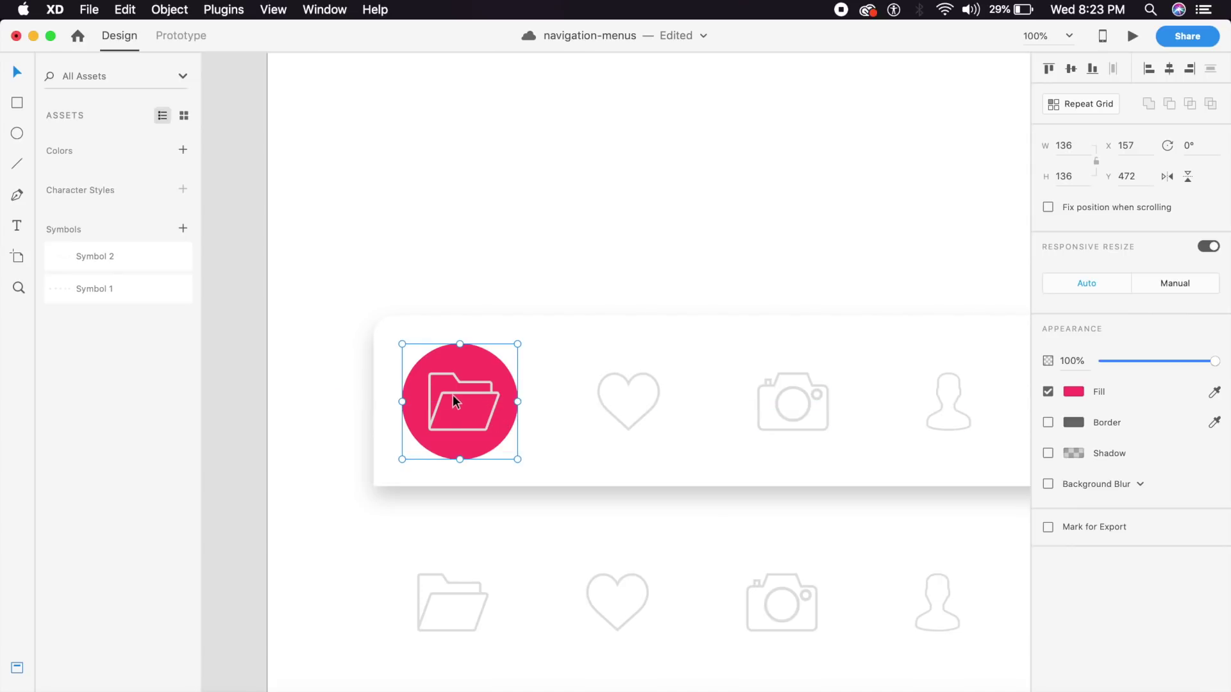
# Mask the pink circle with the combined icon shape so that only the folder outline is coloured
pyautogui.press('super+a')
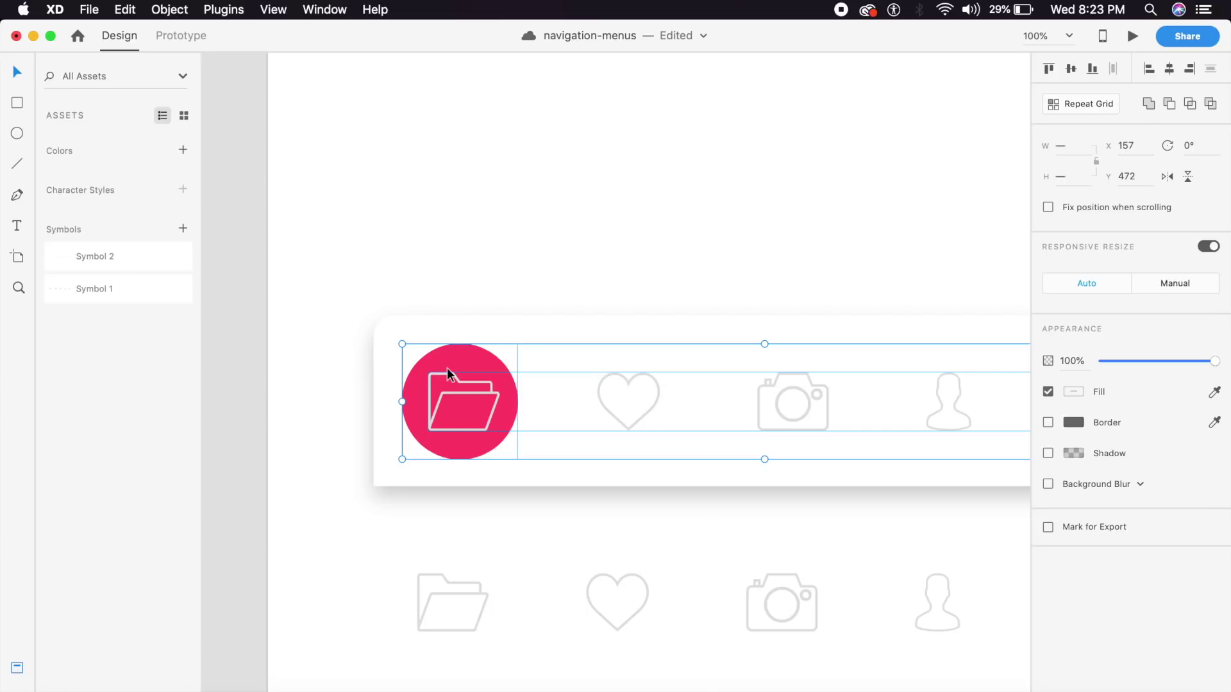
pyautogui.press('BackSpace')
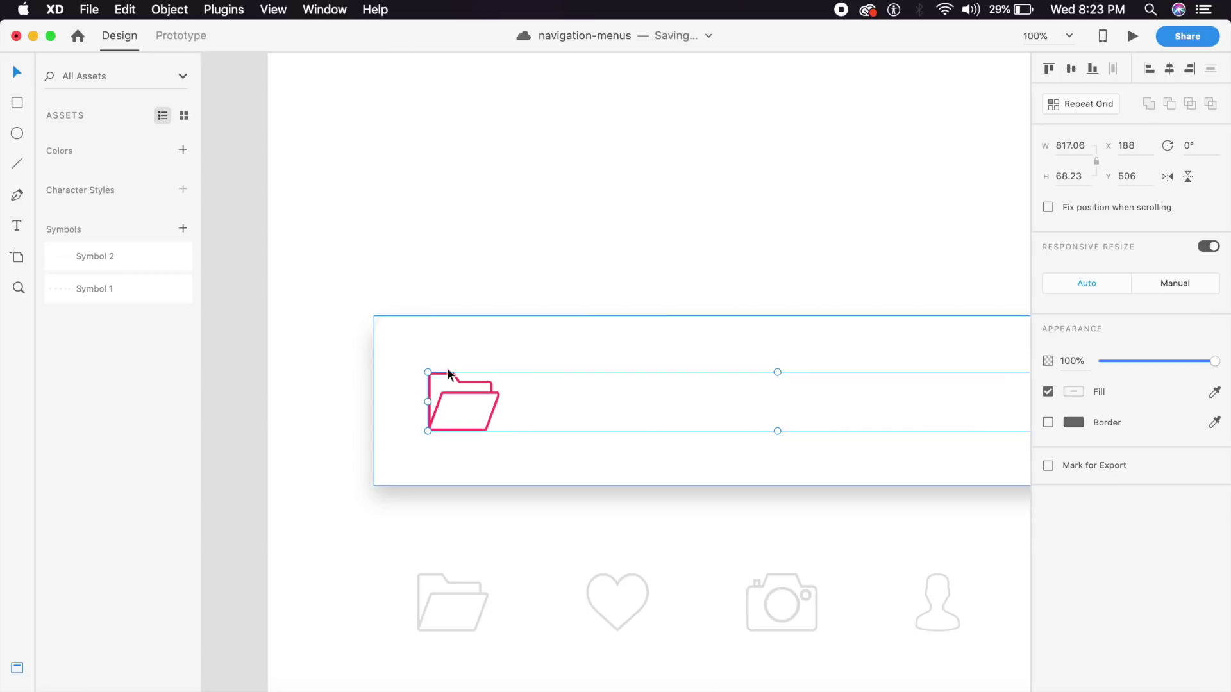
pyautogui.press('Escape')
pyautogui.press('super+z')
pyautogui.press('super+shift+z')
pyautogui.press('super+z')
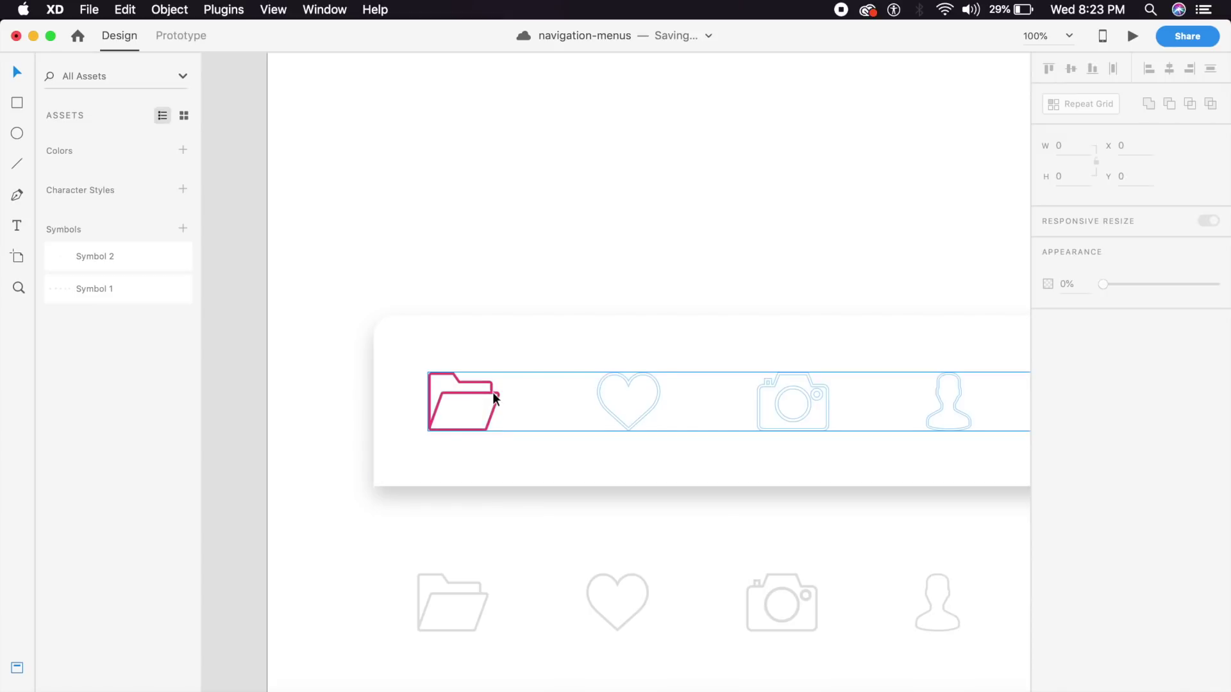
pyautogui.click(460, 404)
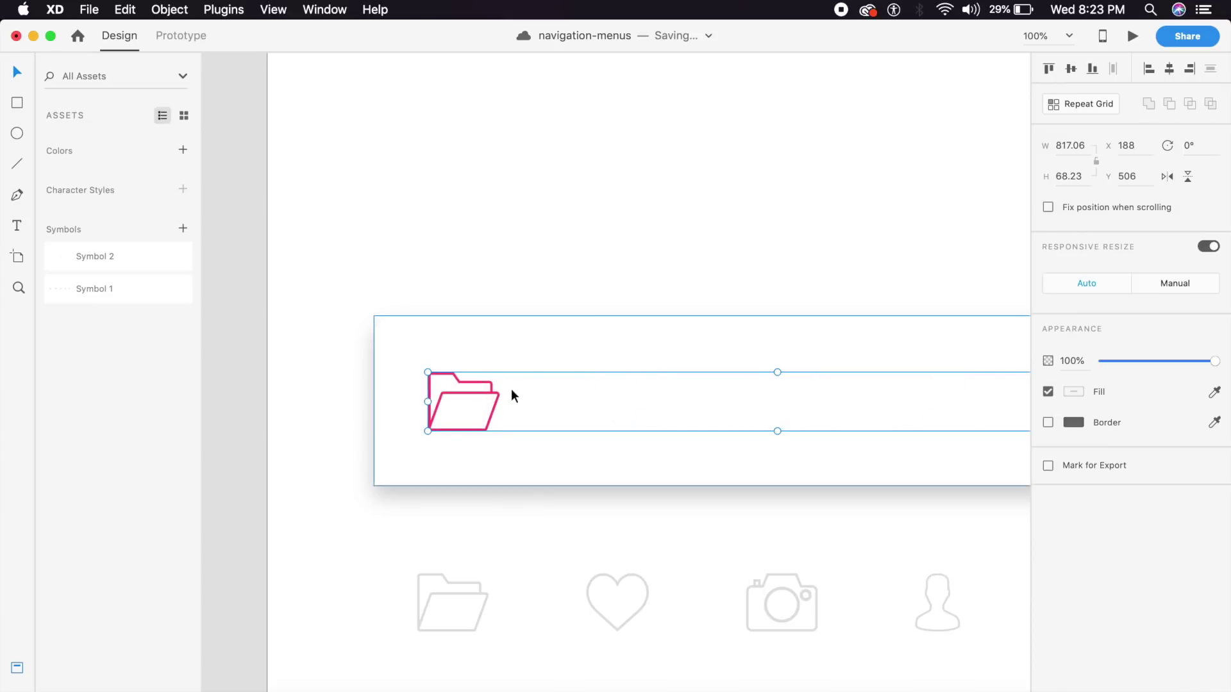
# Move the grey icon copy back onto the menu bar behind the masked folder, at X 188, Y 506
pyautogui.moveTo(482, 592); pyautogui.dragTo(498, 393)
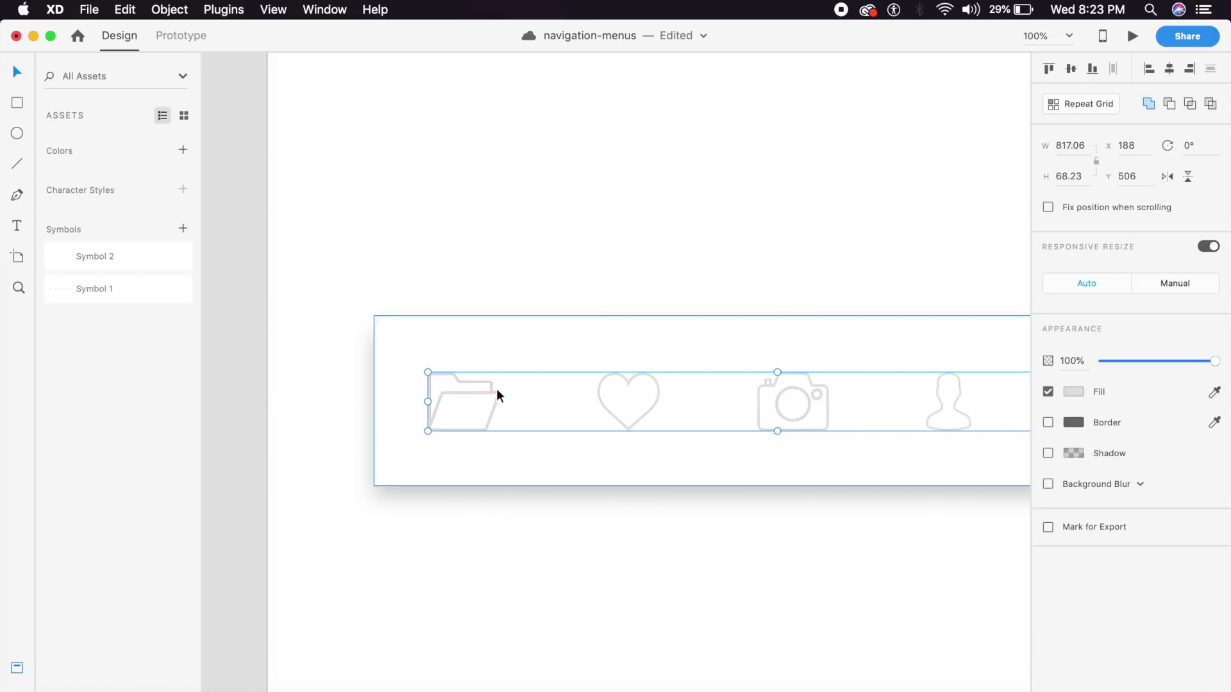
pyautogui.click(599, 240)
pyautogui.click(629, 378)
pyautogui.click(561, 194)
# Duplicate the Web 1920 – 23 artboard with its outline icon menu
pyautogui.press('super+minus')
pyautogui.hscroll(2, 662, 297)
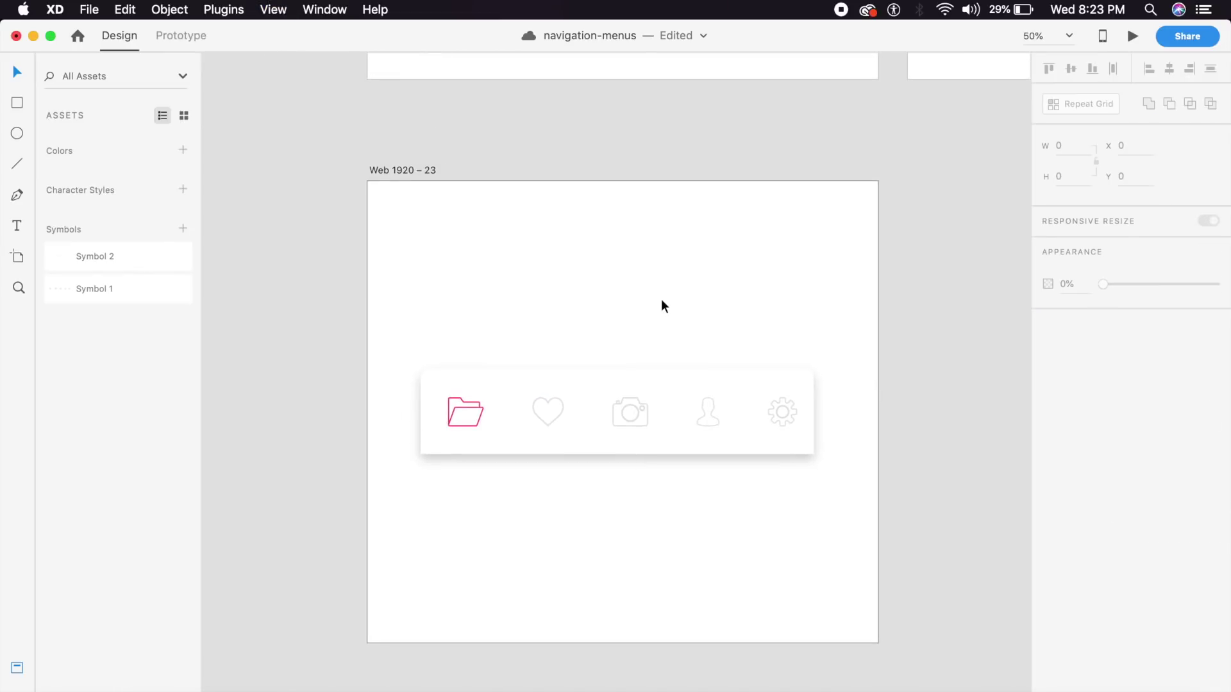
pyautogui.click(503, 292)
pyautogui.press('super+d')
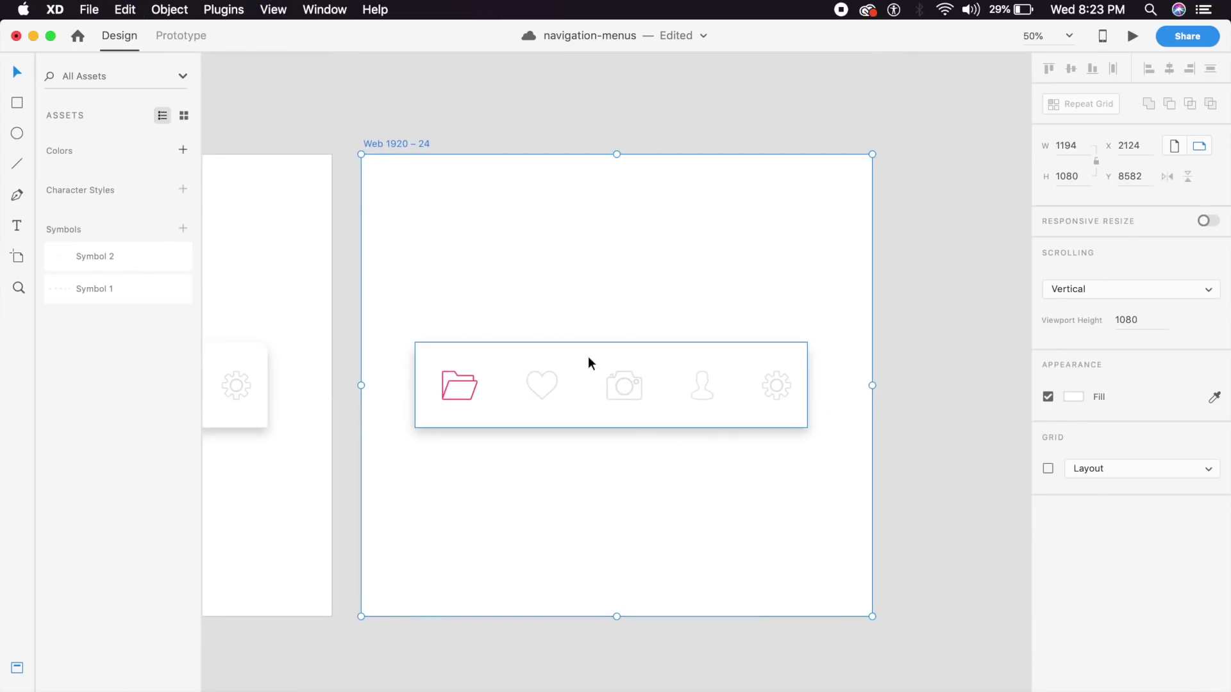
# Move the pink circle inside the icon mask from the folder to the heart on Web 1920 – 24
pyautogui.press('super+plus')
pyautogui.hscroll(-1, 533, 382)
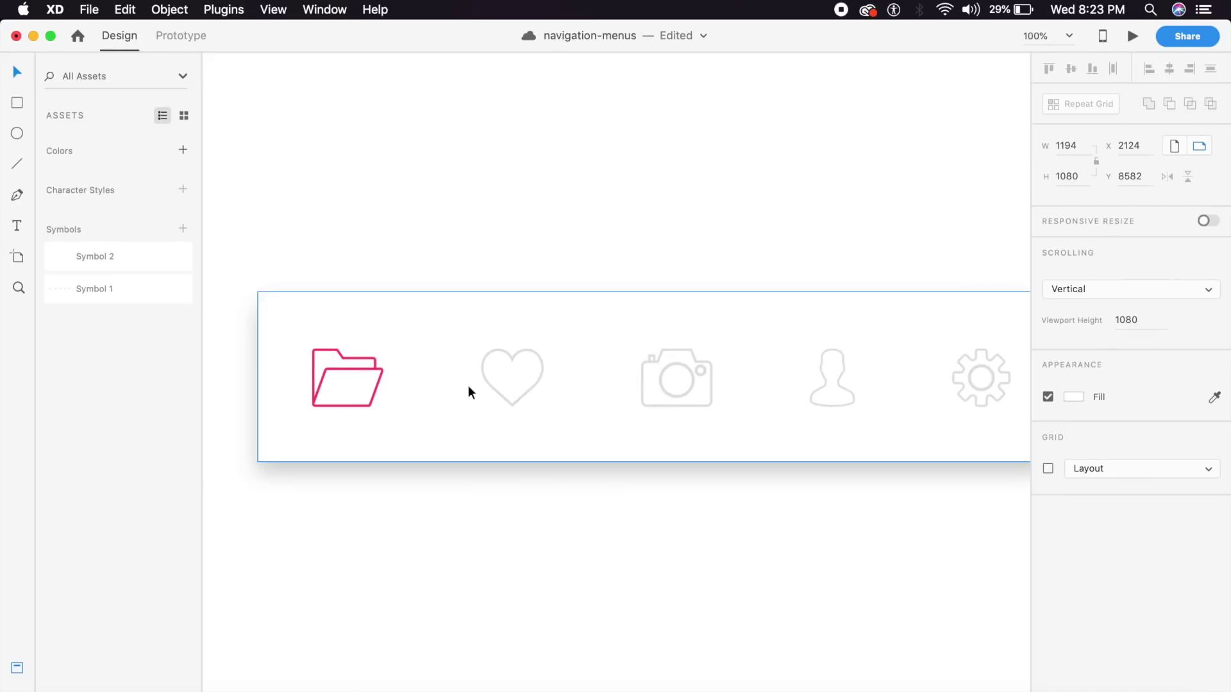
pyautogui.doubleClick(373, 367)
pyautogui.click(339, 336)
pyautogui.moveTo(340, 338); pyautogui.dragTo(511, 336)
pyautogui.click(541, 222)
# Link the heart icon on Web 1920 – 23 to Web 1920 – 24 with Tap, Auto-Animate, Ease Out and 0.6 s duration
pyautogui.press('super+minus')
pyautogui.moveTo(480, 266); pyautogui.dragTo(770, 247)
pyautogui.moveTo(399, 369); pyautogui.dragTo(648, 367)
pyautogui.click(568, 214)
pyautogui.click(568, 218)
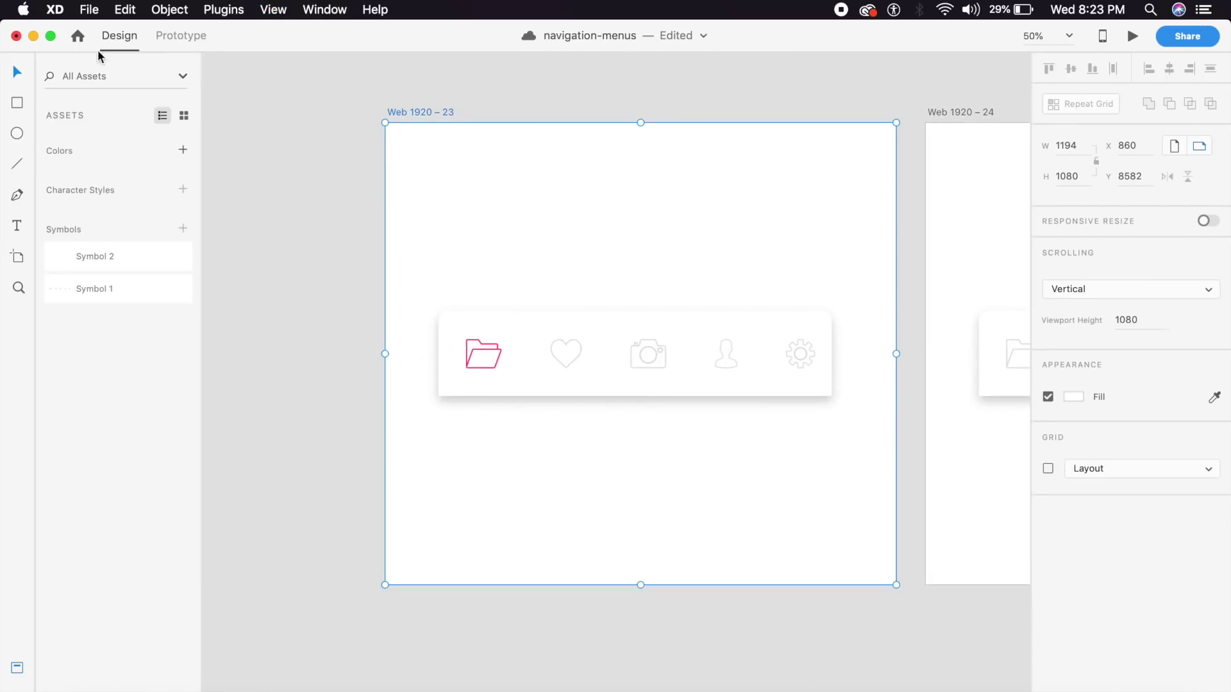
pyautogui.click(177, 36)
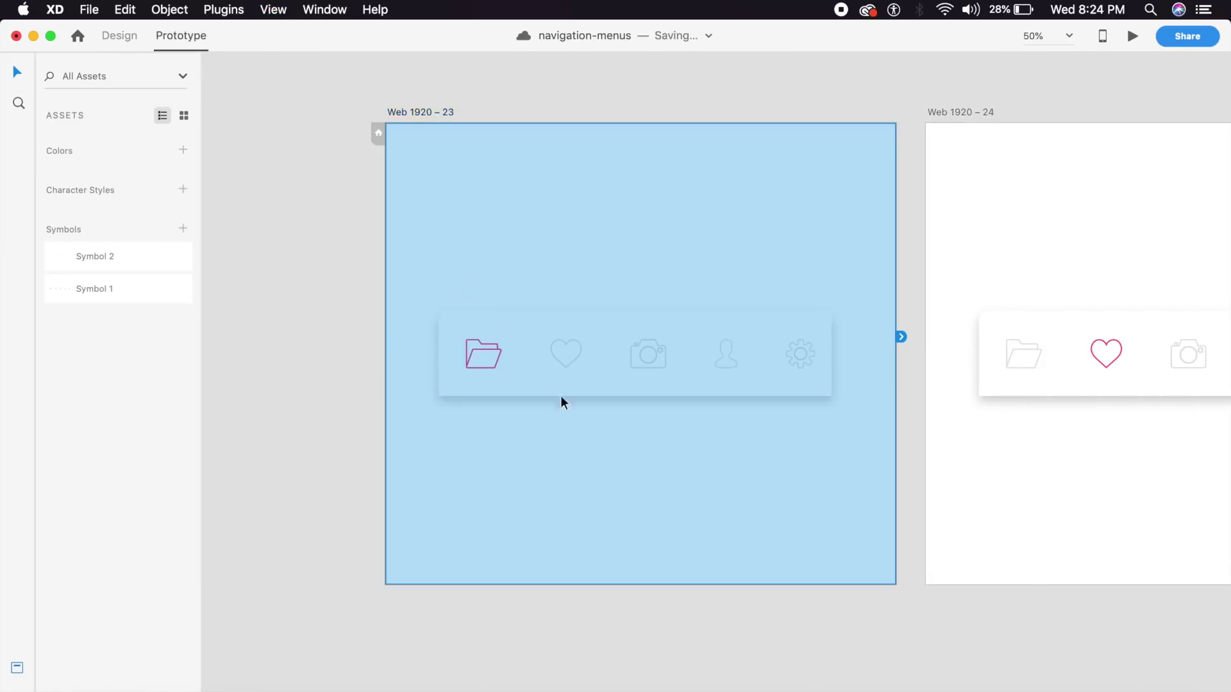
pyautogui.doubleClick(579, 357)
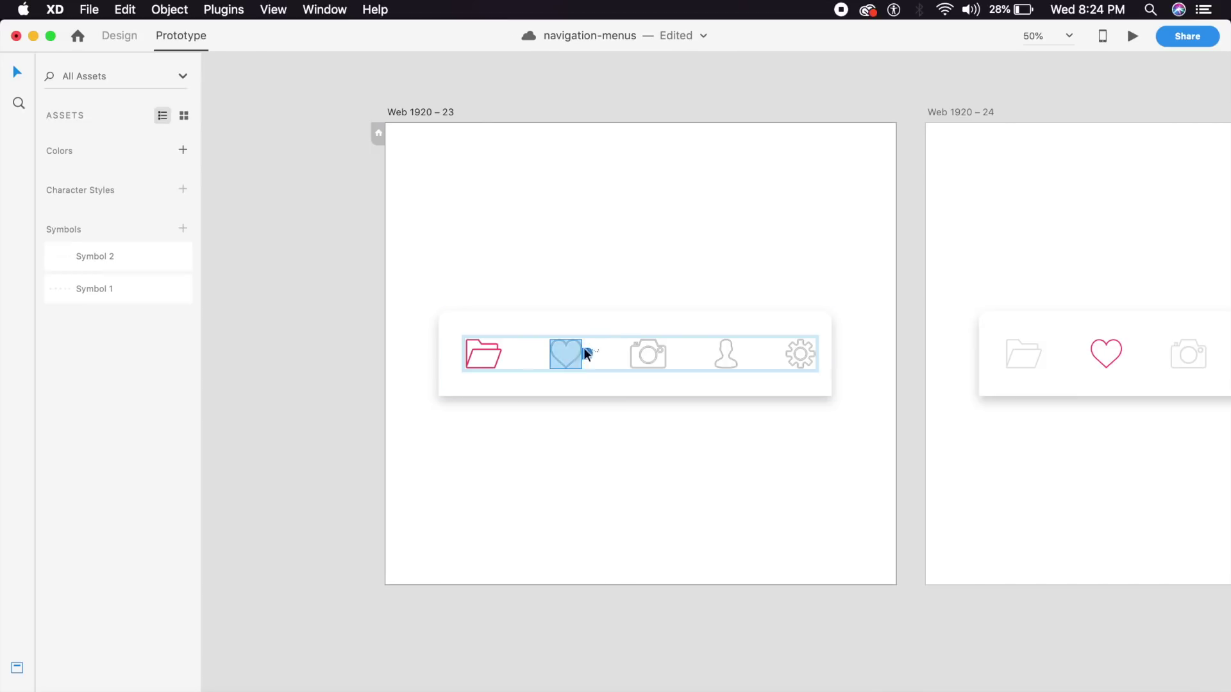
pyautogui.moveTo(586, 357); pyautogui.dragTo(961, 393)
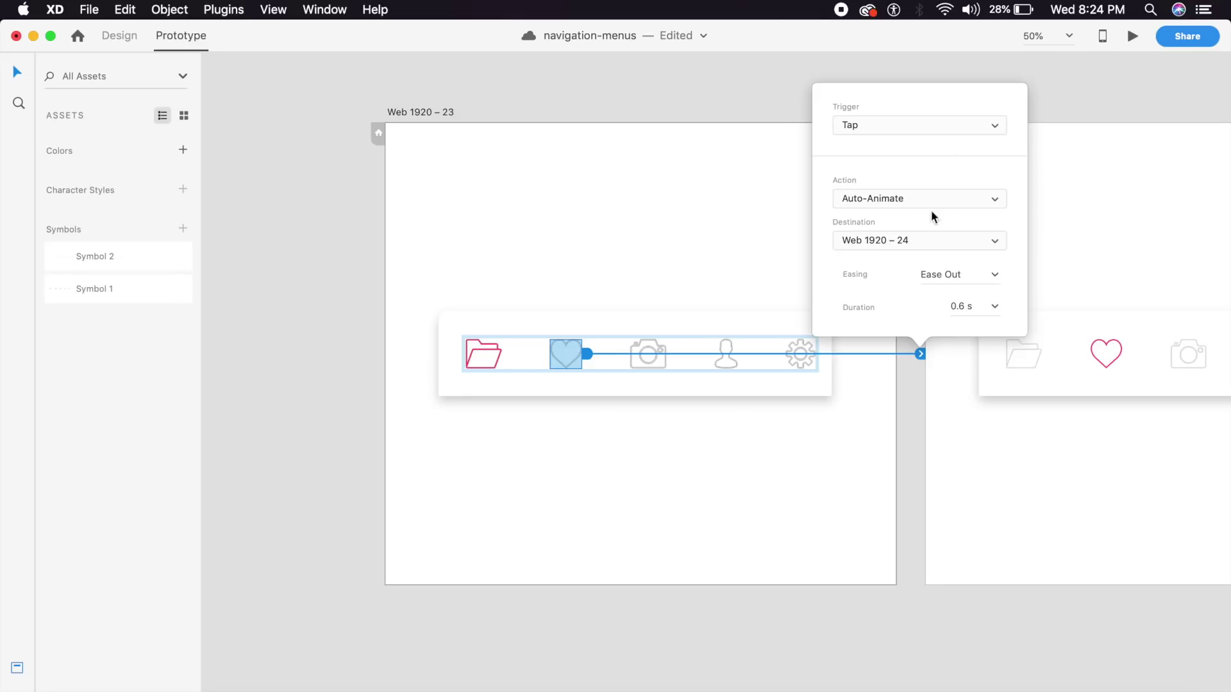
pyautogui.click(997, 276)
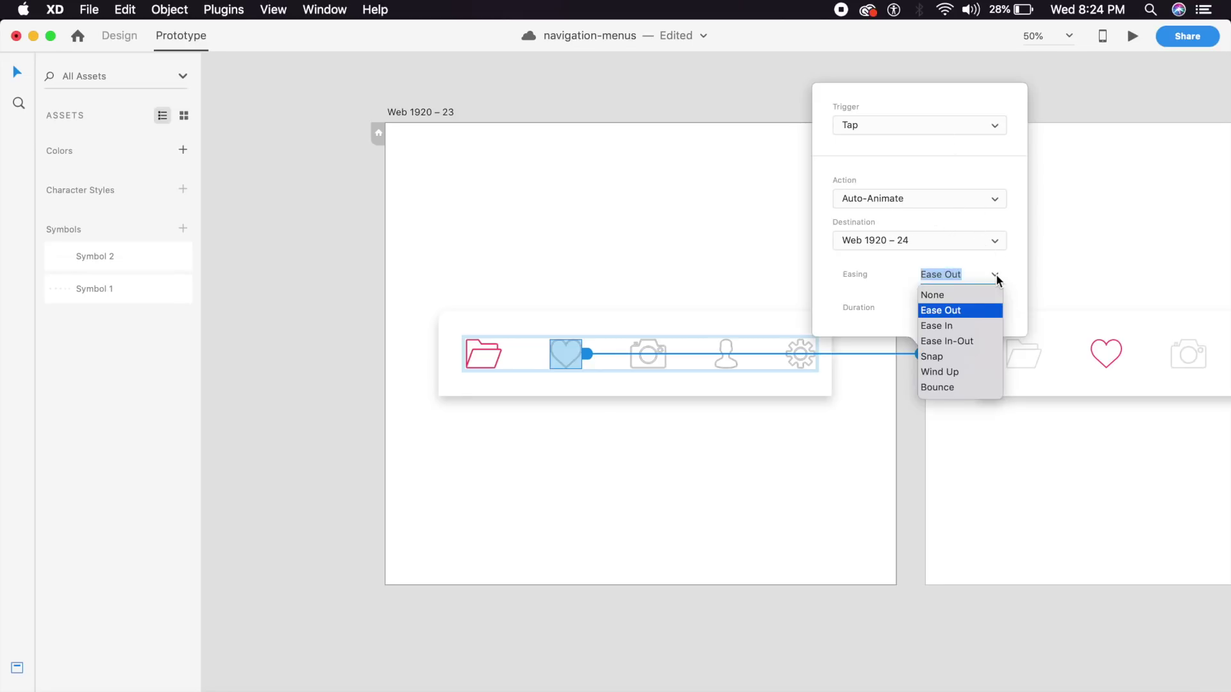
pyautogui.click(959, 311)
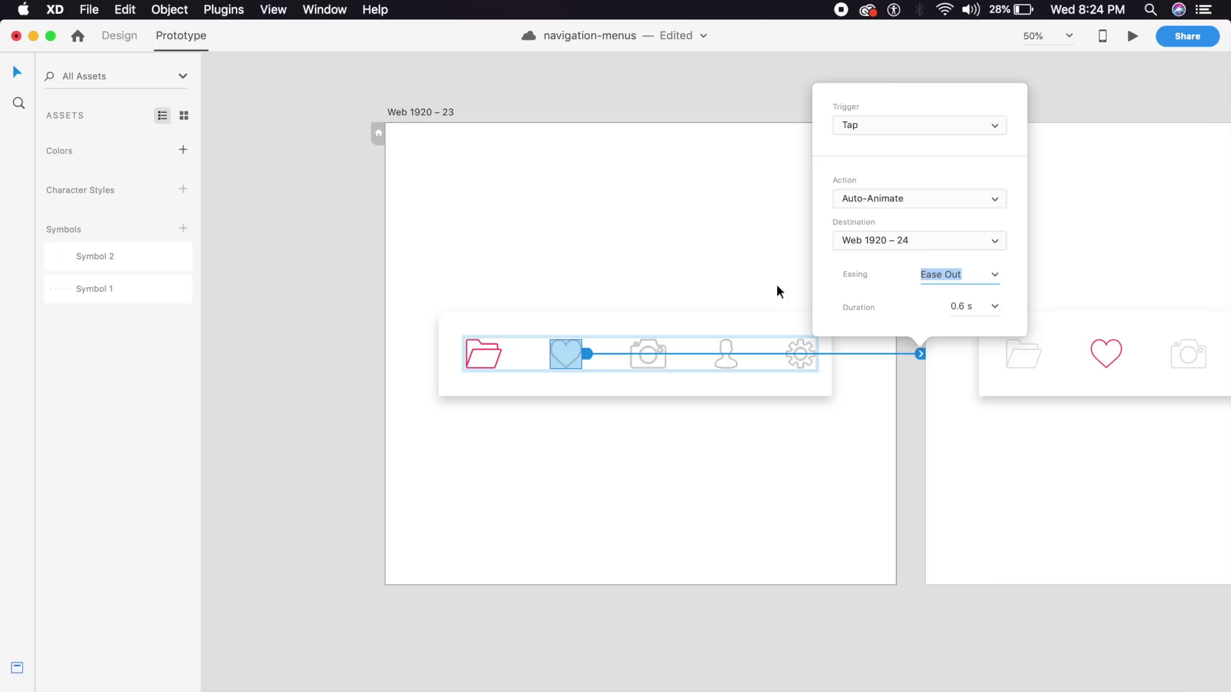
pyautogui.click(589, 255)
# Preview the prototype from Web 1920 – 23, test the heart icon's transition and close the preview
pyautogui.click(1132, 36)
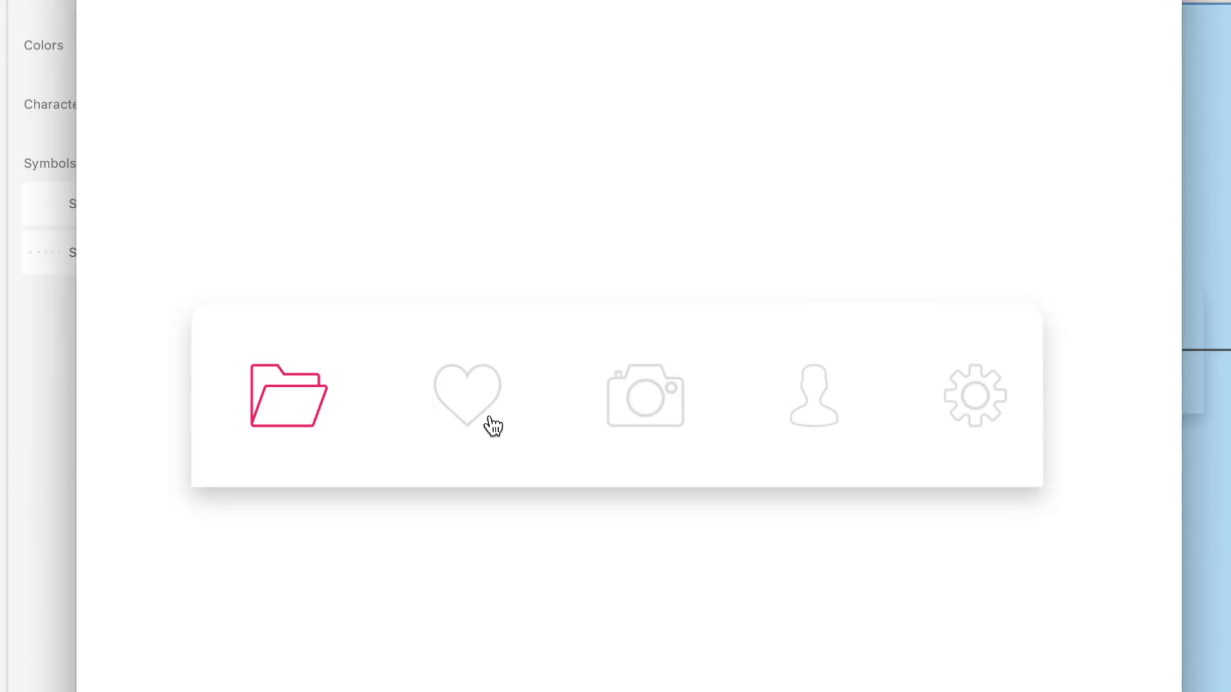
pyautogui.click(358, 403)
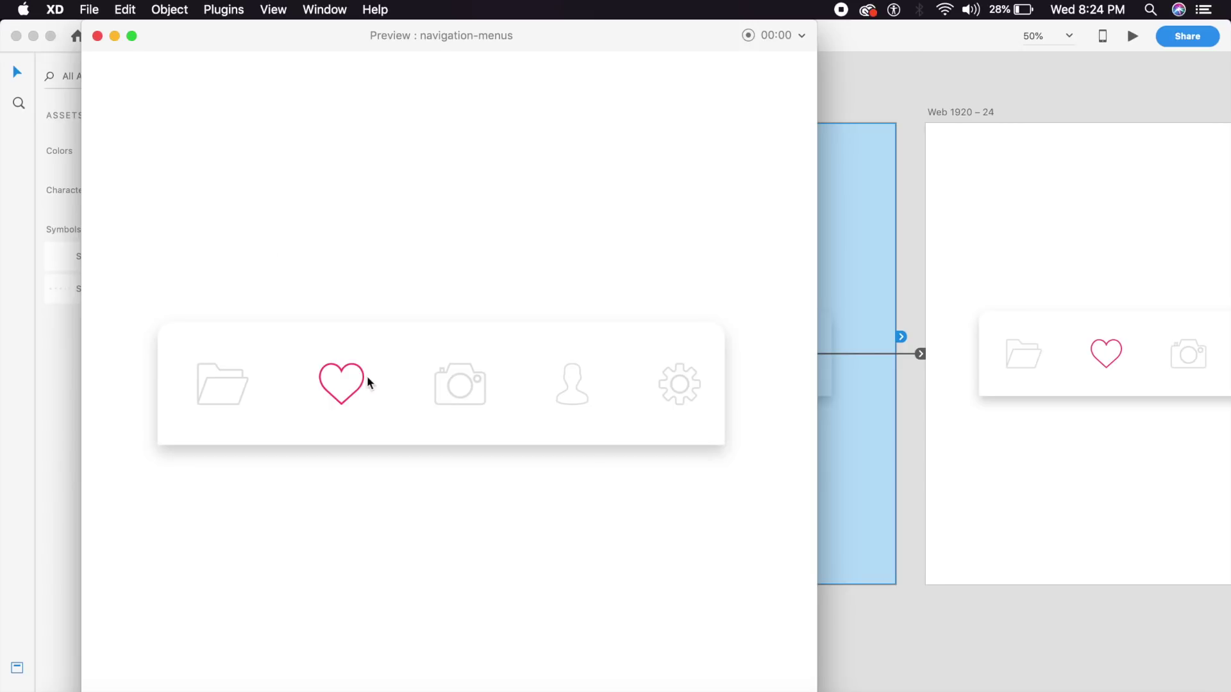
pyautogui.click(97, 36)
# Return to design mode and duplicate the Web 1920 – 23 artboard directly below it, at X 860, Y 9921
pyautogui.click(559, 545)
pyautogui.click(383, 559)
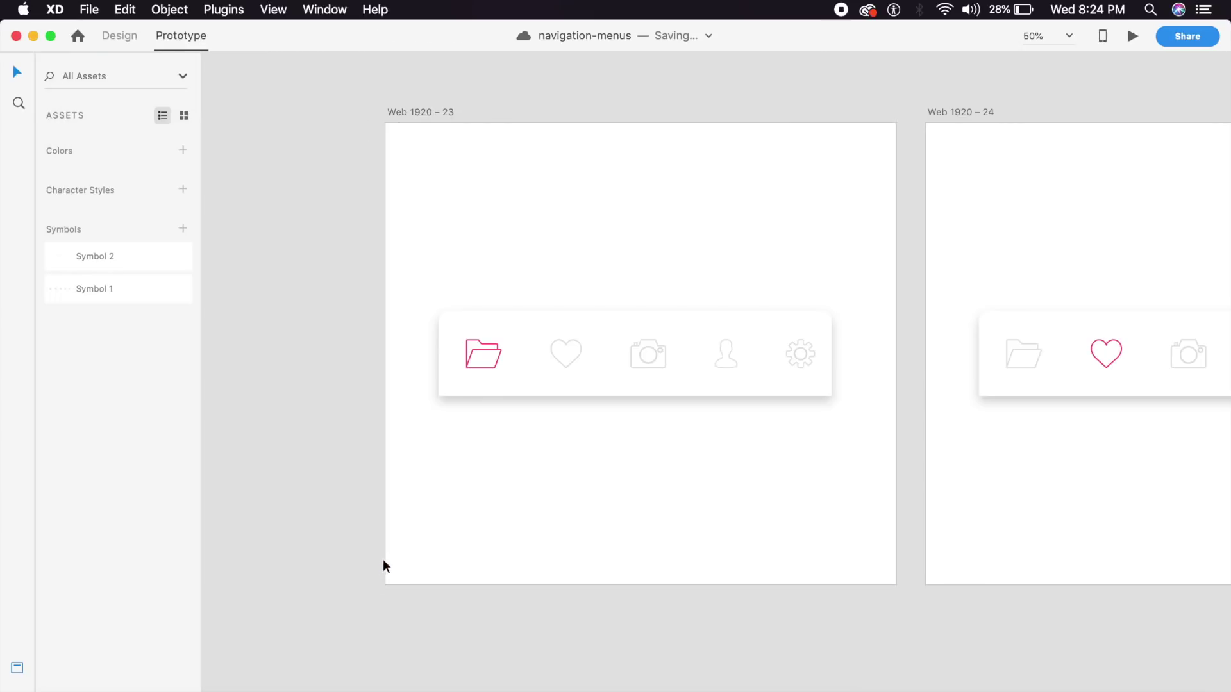
pyautogui.press('super+minus')
pyautogui.moveTo(531, 549); pyautogui.dragTo(445, 393)
pyautogui.moveTo(584, 385); pyautogui.dragTo(562, 355)
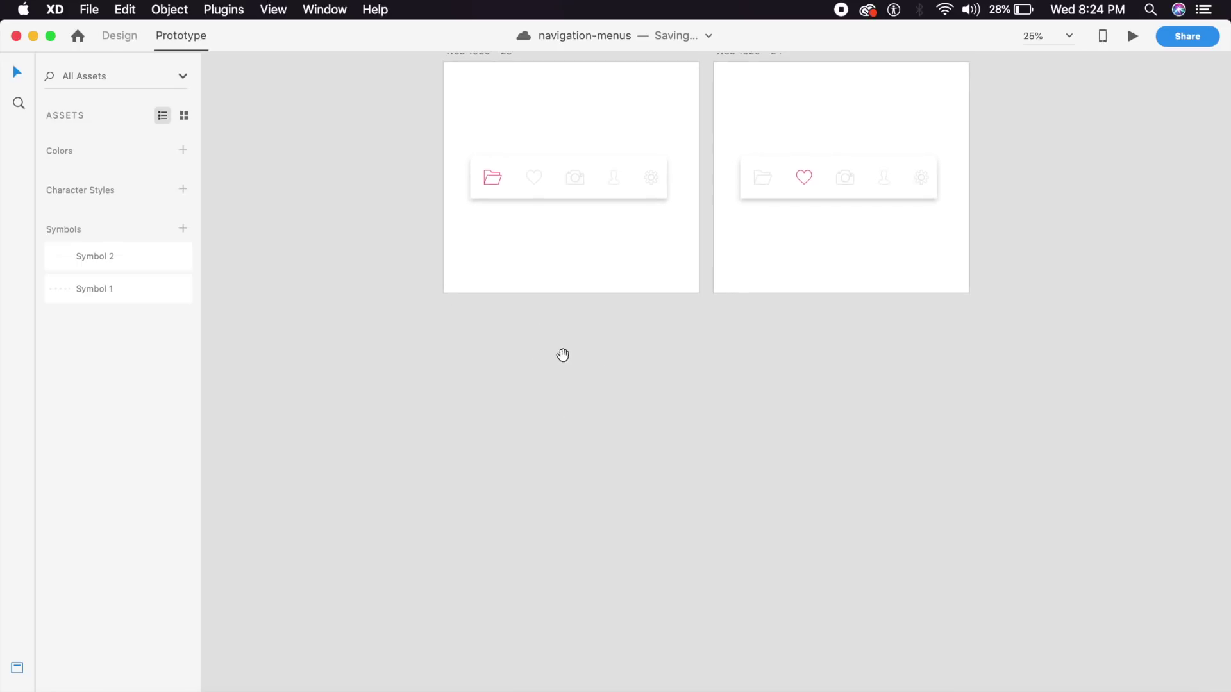
pyautogui.click(126, 34)
pyautogui.hscroll(2, 513, 231)
pyautogui.moveTo(463, 63); pyautogui.dragTo(465, 351)
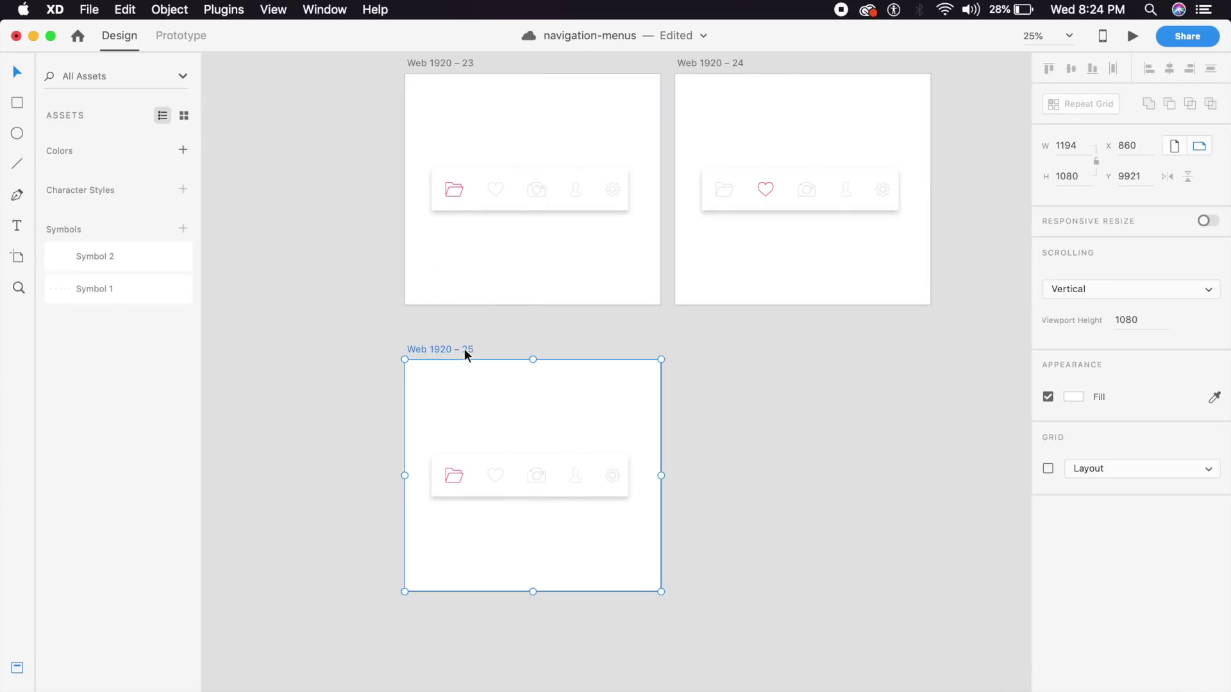
# Delete the masked and grey icon sets from the copied artboard, leaving only the white menu bar
pyautogui.click(333, 364)
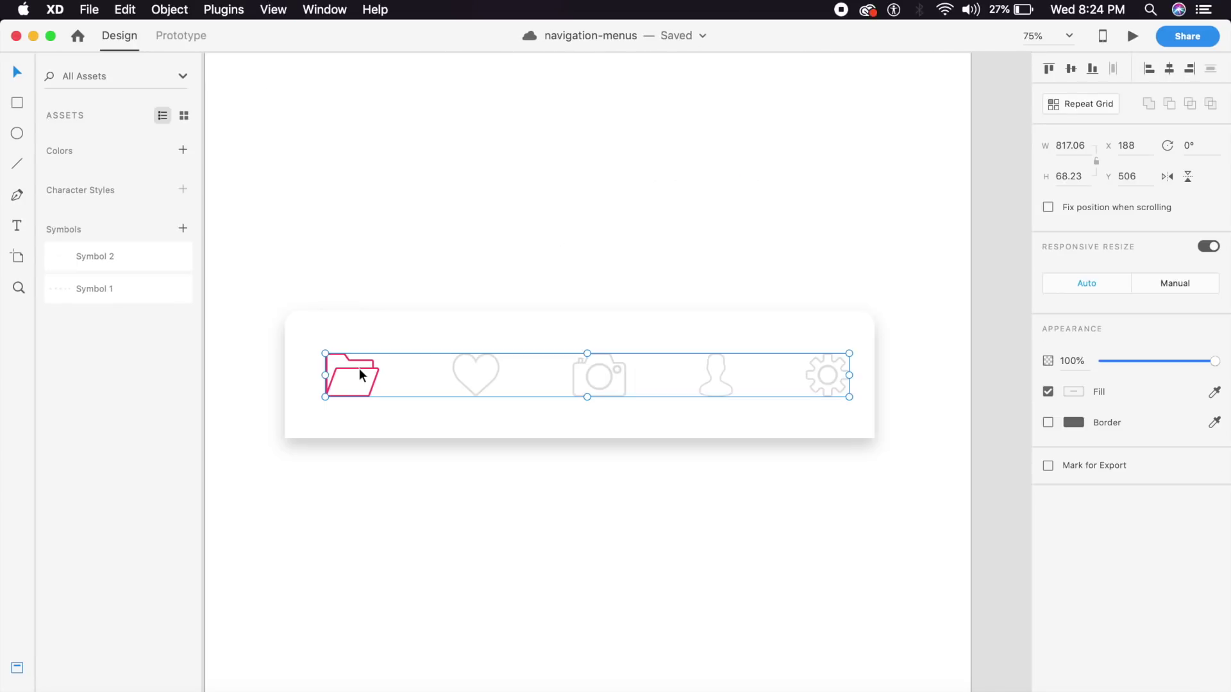
pyautogui.click(282, 506)
pyautogui.click(373, 374)
pyautogui.doubleClick(371, 367)
pyautogui.press('Delete')
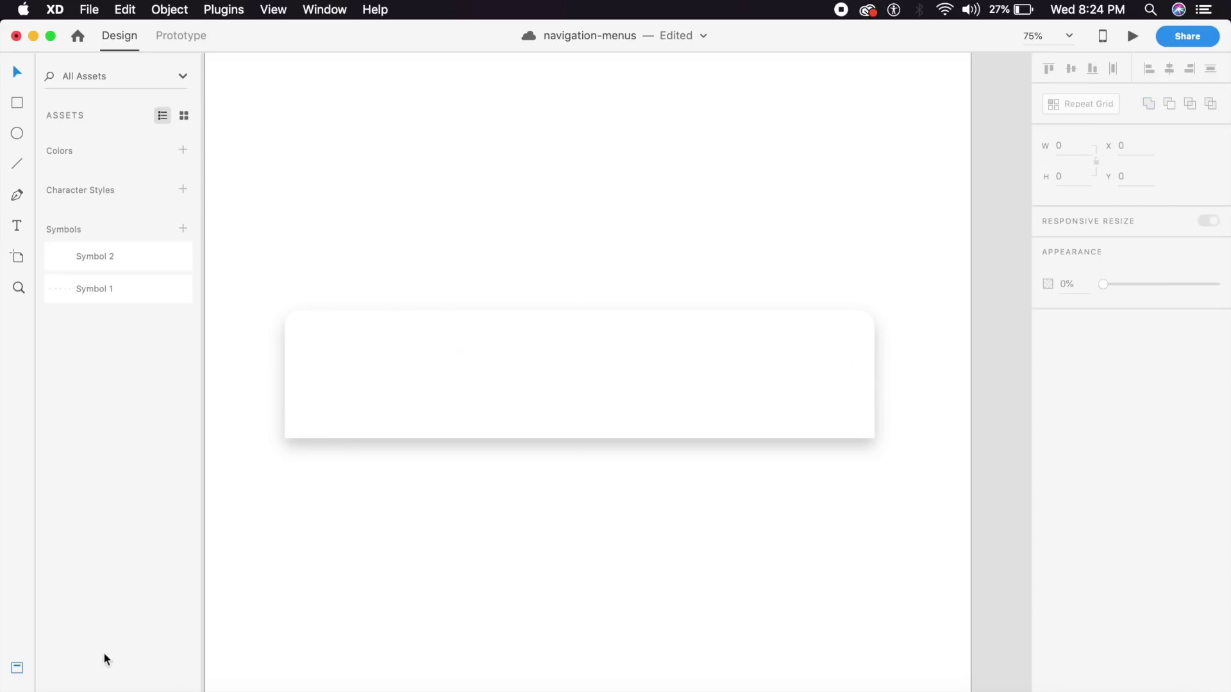
# Place the grey icon set symbol on the menu bar, ungroup it and enlarge the icons to span the bar
pyautogui.press('super+y')
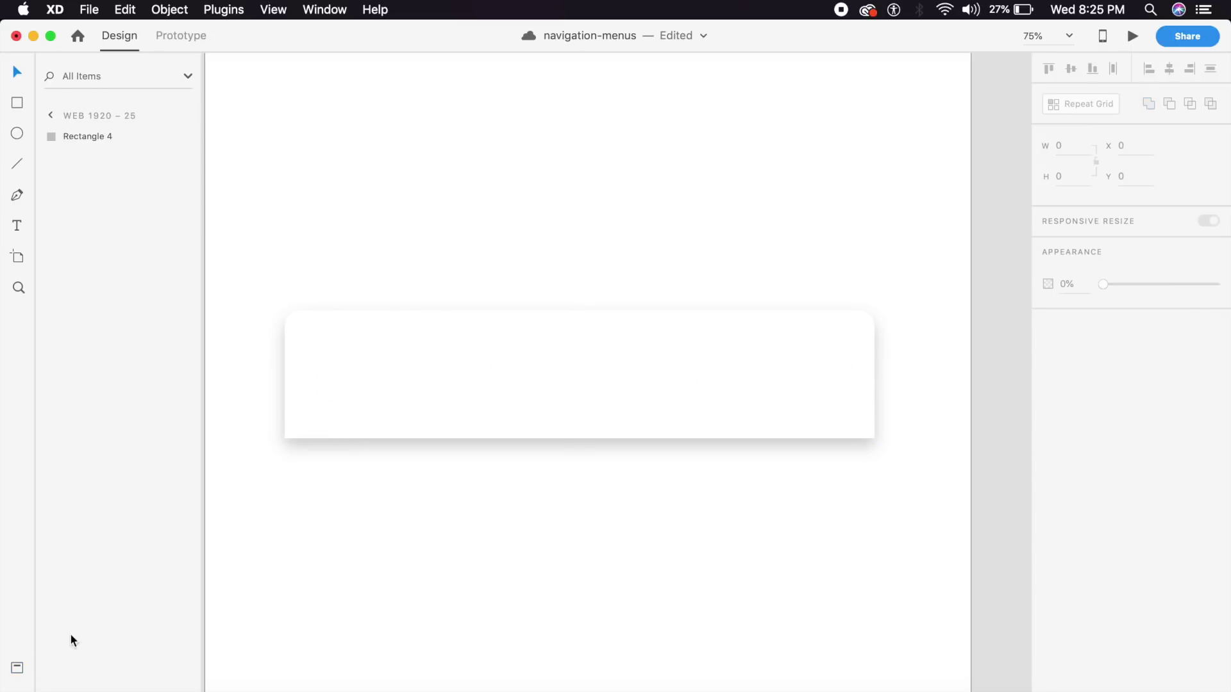
pyautogui.click(16, 670)
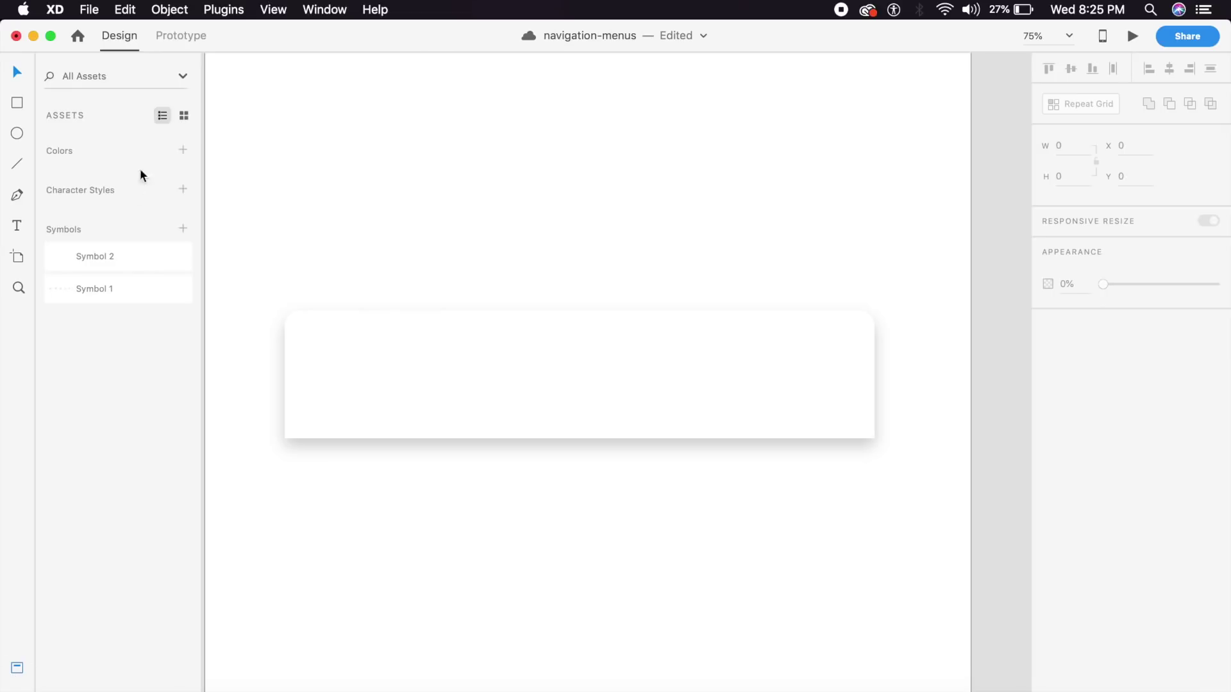
pyautogui.moveTo(135, 277); pyautogui.dragTo(453, 362)
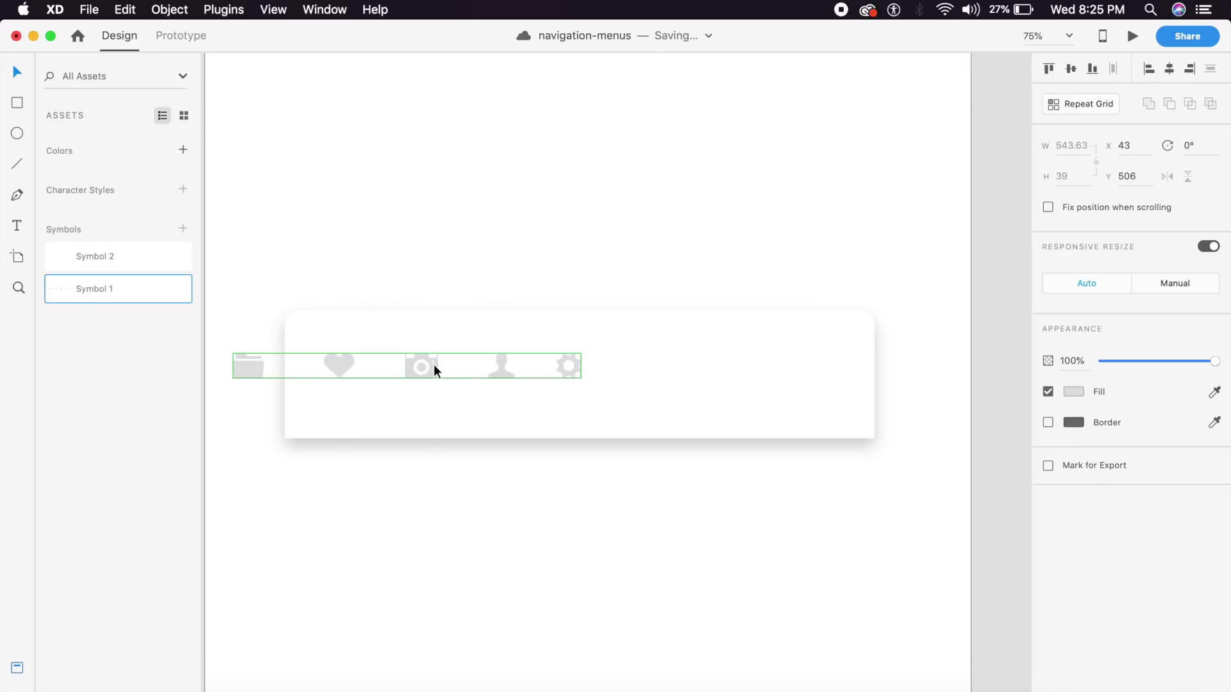
pyautogui.rightClick(432, 365)
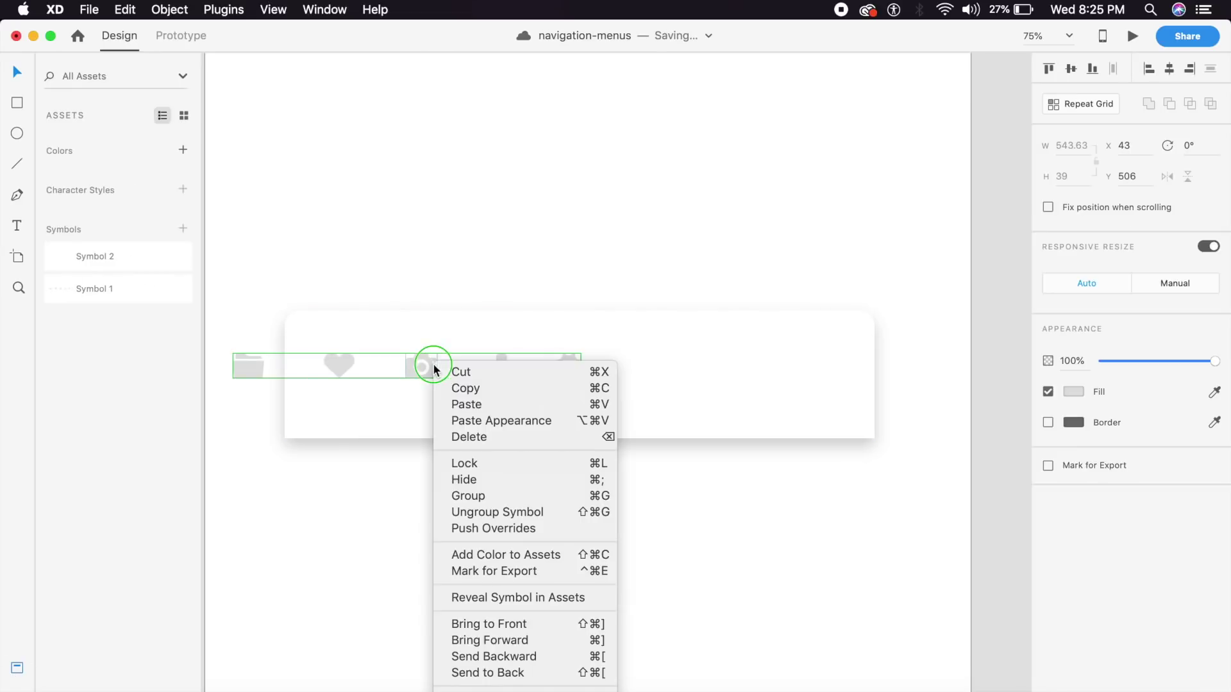
pyautogui.click(532, 508)
pyautogui.moveTo(581, 378); pyautogui.dragTo(817, 389)
pyautogui.click(676, 522)
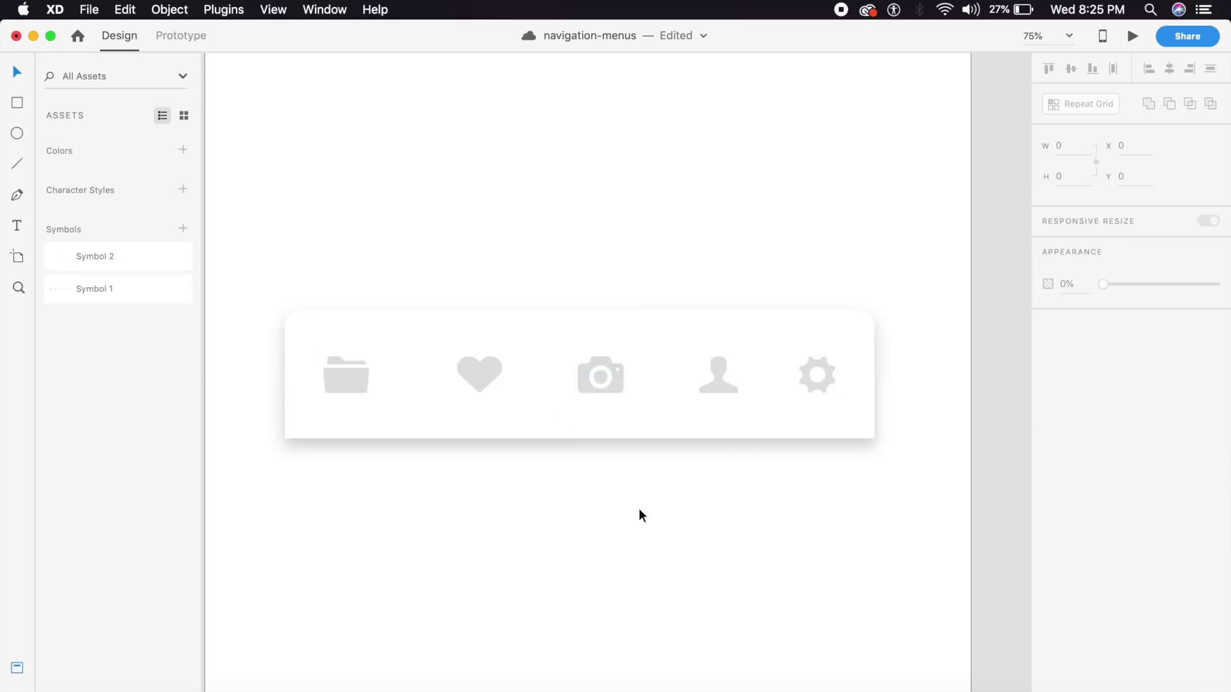
# Select all five grey icons on the menu bar and place a duplicate row below it at X 197, Y 739
pyautogui.press('super+minus')
pyautogui.press('super+equal')
pyautogui.hscroll(-2, 639, 508)
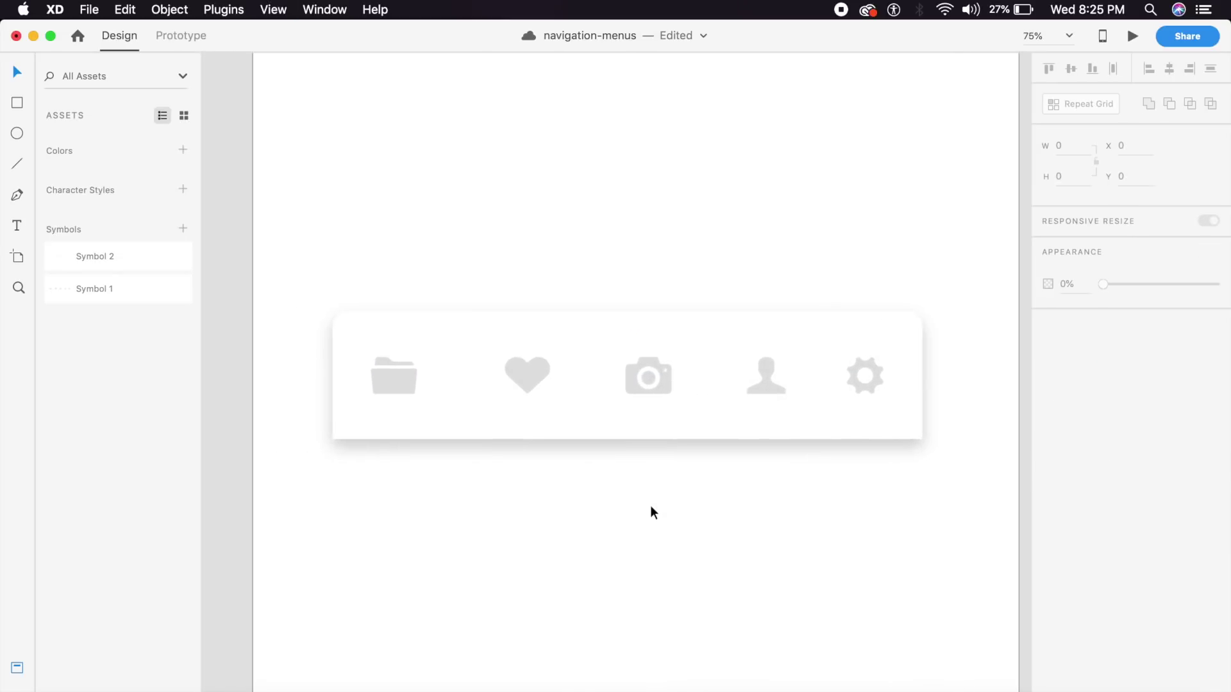
pyautogui.click(407, 378)
pyautogui.keyDown('shift'); pyautogui.click(522, 376); pyautogui.keyUp('shift')
pyautogui.keyDown('shift'); pyautogui.click(642, 388); pyautogui.keyUp('shift')
pyautogui.keyDown('shift'); pyautogui.click(766, 384); pyautogui.keyUp('shift')
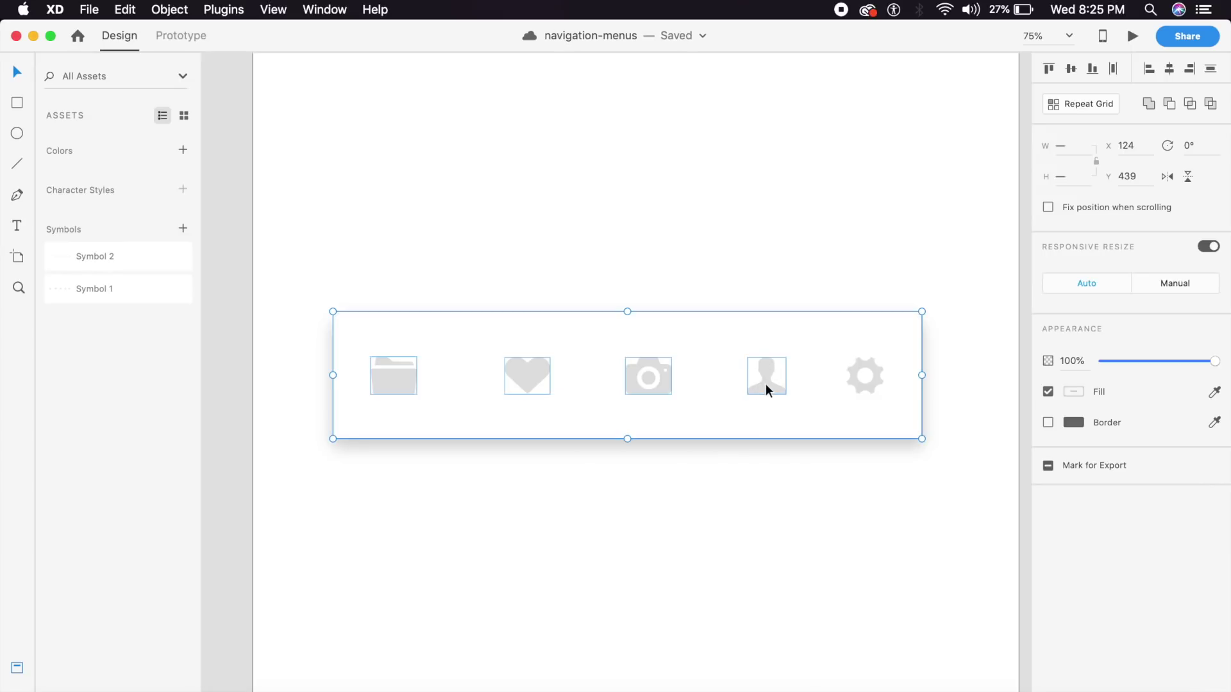
pyautogui.keyDown('shift'); pyautogui.click(840, 409); pyautogui.keyUp('shift')
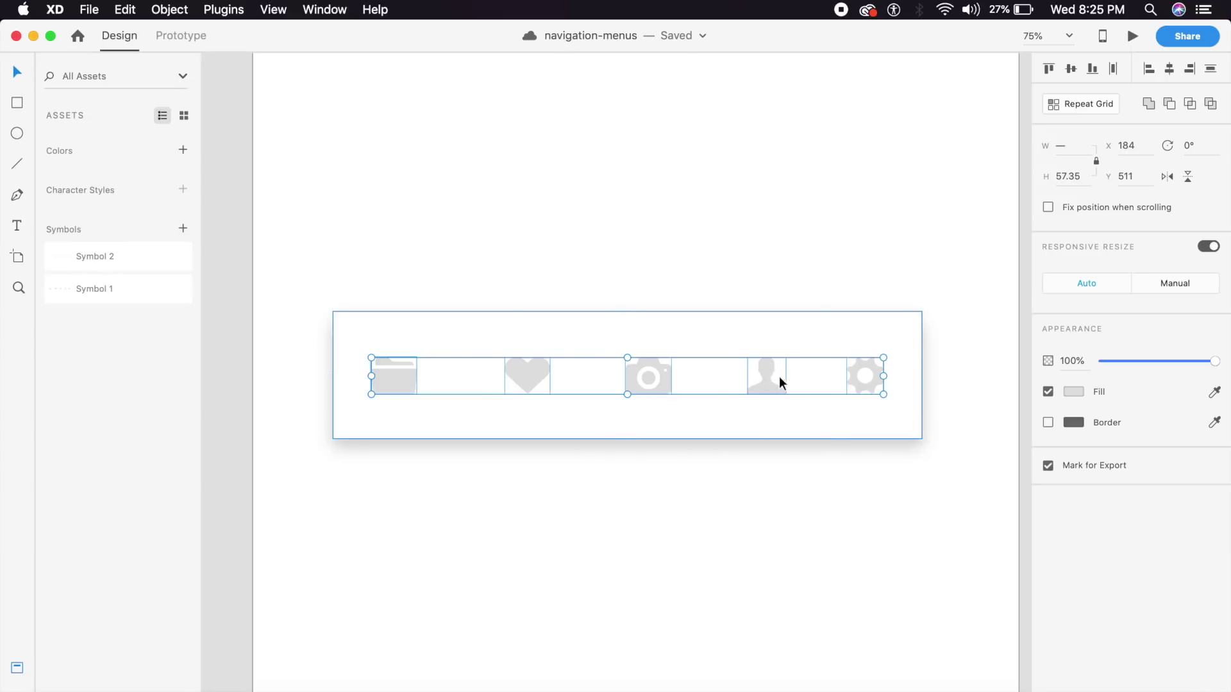
pyautogui.moveTo(768, 389); pyautogui.dragTo(764, 519)
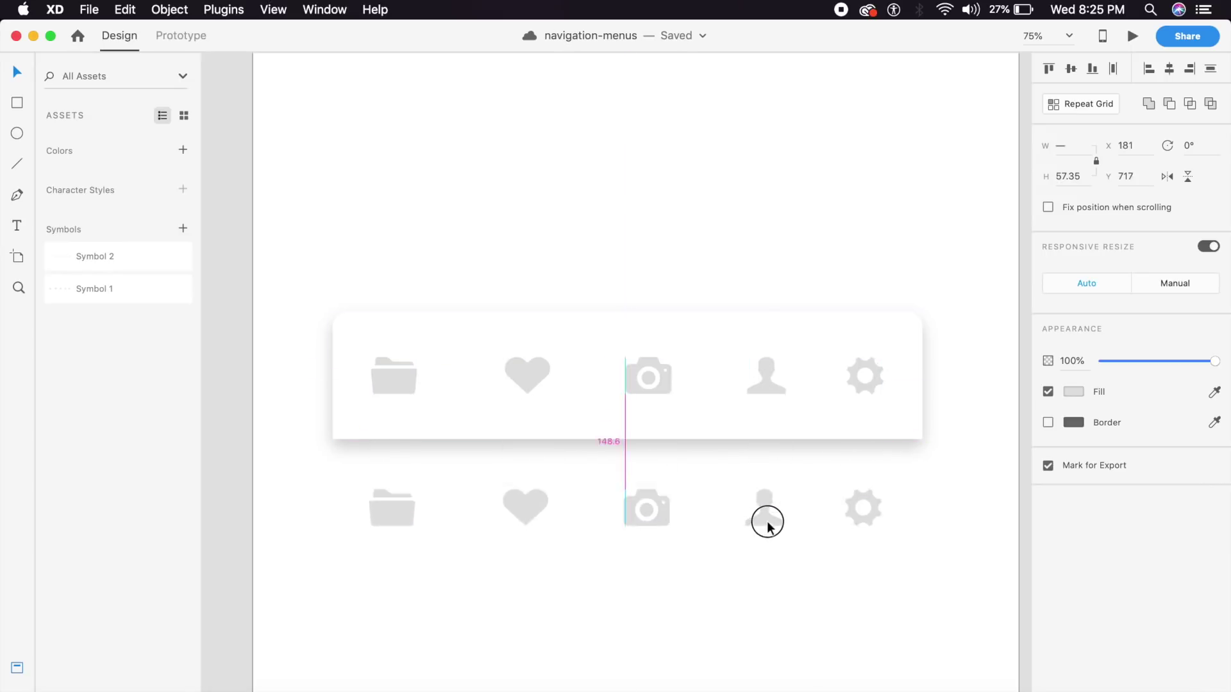
pyautogui.click(645, 599)
# Change the fill of the duplicated folder icon below the bar to a vivid purple
pyautogui.click(410, 535)
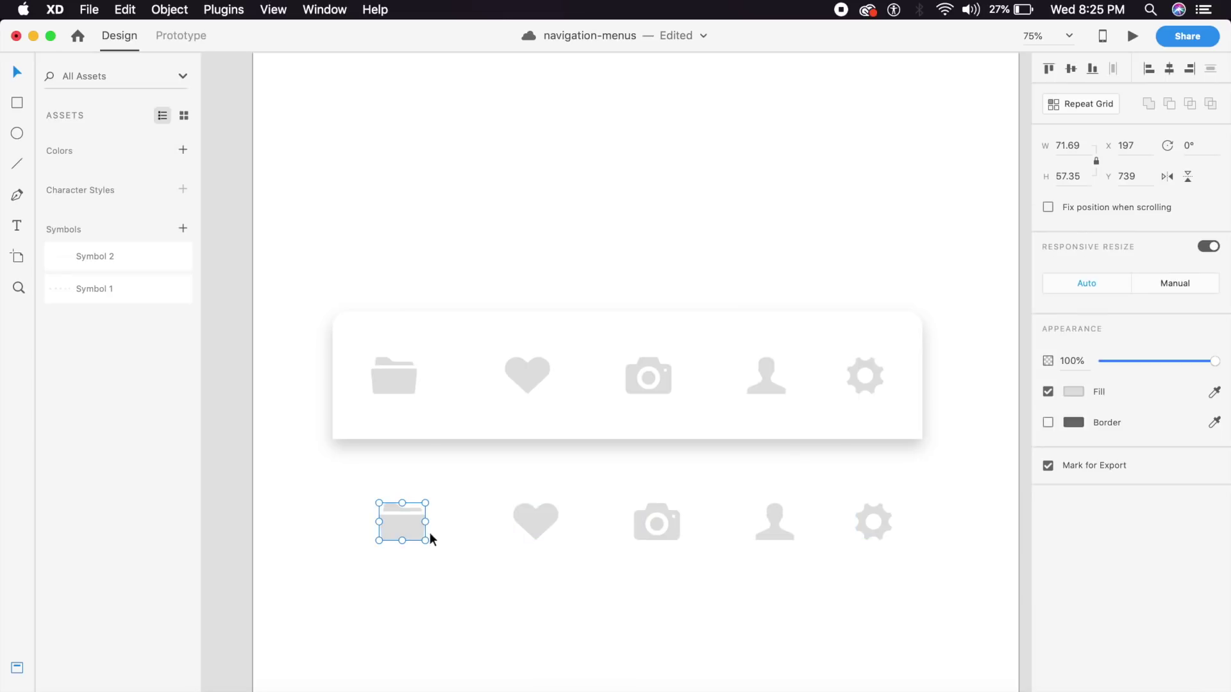
pyautogui.click(1074, 392)
pyautogui.moveTo(1021, 381); pyautogui.dragTo(963, 293)
pyautogui.click(536, 573)
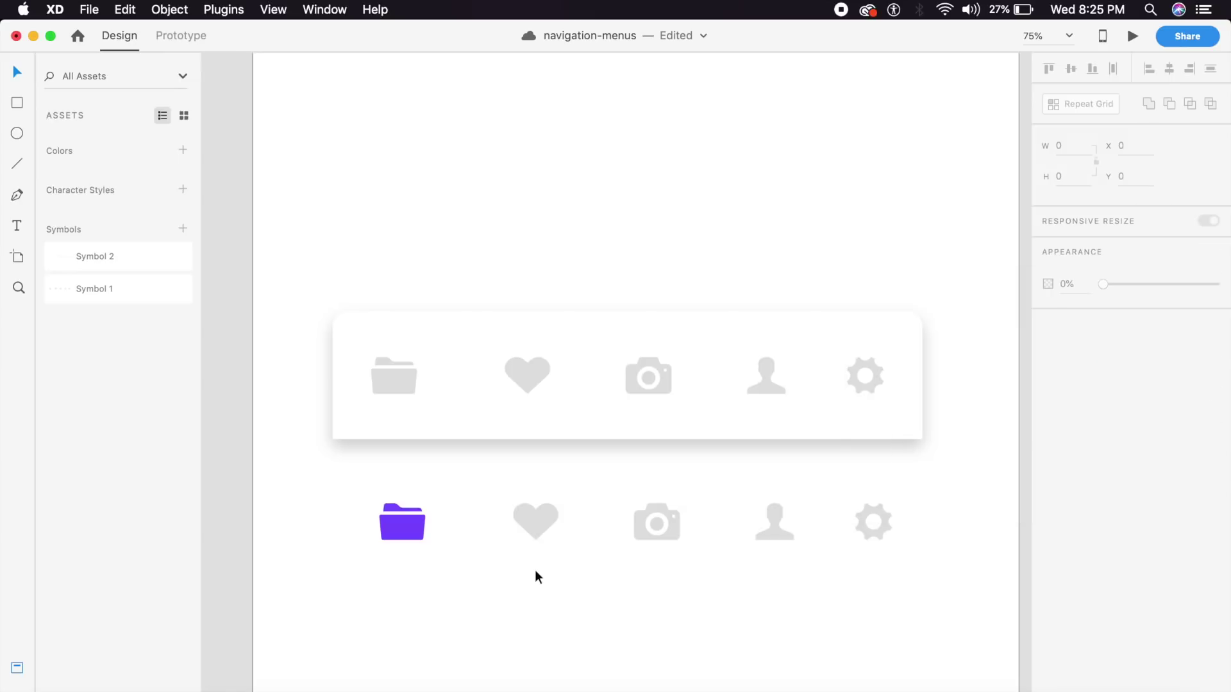
# Apply the folder's purple fill to the duplicated heart, camera, person and gear icons by sampling its colour
pyautogui.moveTo(898, 548); pyautogui.dragTo(517, 487)
pyautogui.click(1214, 392)
pyautogui.click(402, 530)
pyautogui.click(475, 600)
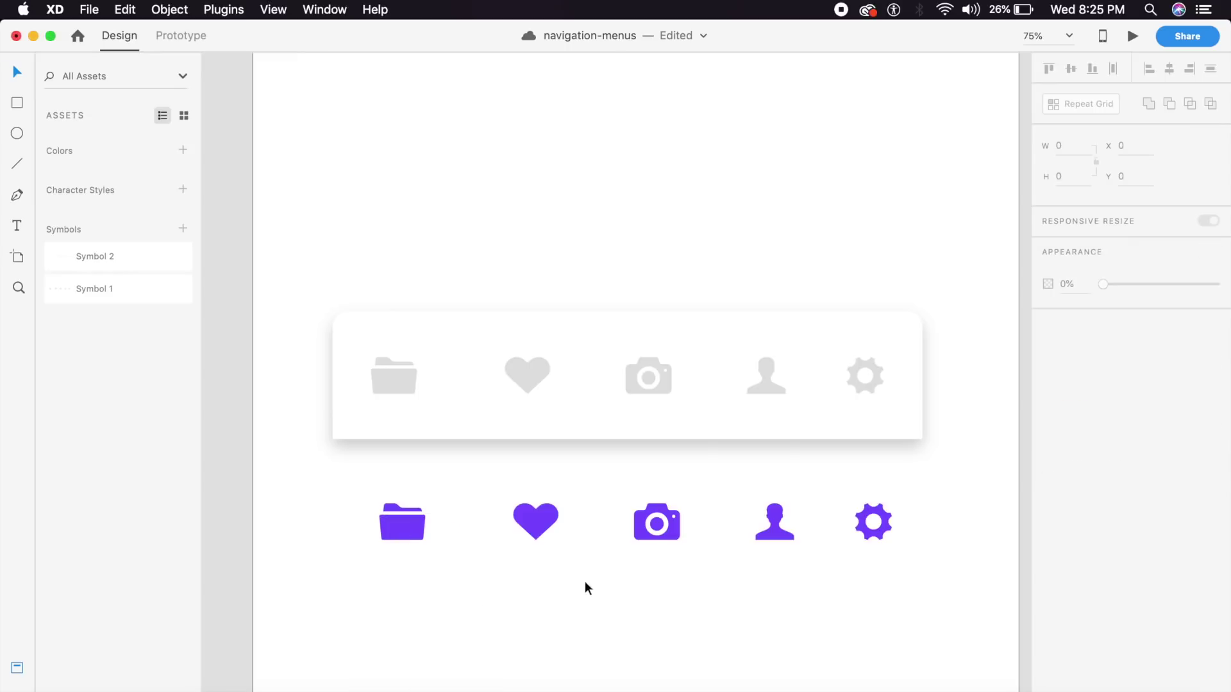
# Enlarge the five purple icons to about 94 high and place them over the grey icons at X 137, Y 493
pyautogui.click(423, 535)
pyautogui.keyDown('shift'); pyautogui.click(538, 519); pyautogui.keyUp('shift')
pyautogui.keyDown('shift'); pyautogui.click(673, 532); pyautogui.keyUp('shift')
pyautogui.keyDown('shift'); pyautogui.click(775, 536); pyautogui.keyUp('shift')
pyautogui.keyDown('shift'); pyautogui.click(865, 536); pyautogui.keyUp('shift')
pyautogui.moveTo(891, 542); pyautogui.dragTo(1034, 617)
pyautogui.press('super+minus')
pyautogui.moveTo(897, 492); pyautogui.dragTo(1019, 558)
pyautogui.moveTo(884, 500); pyautogui.dragTo(810, 393)
pyautogui.moveTo(938, 375); pyautogui.dragTo(743, 393)
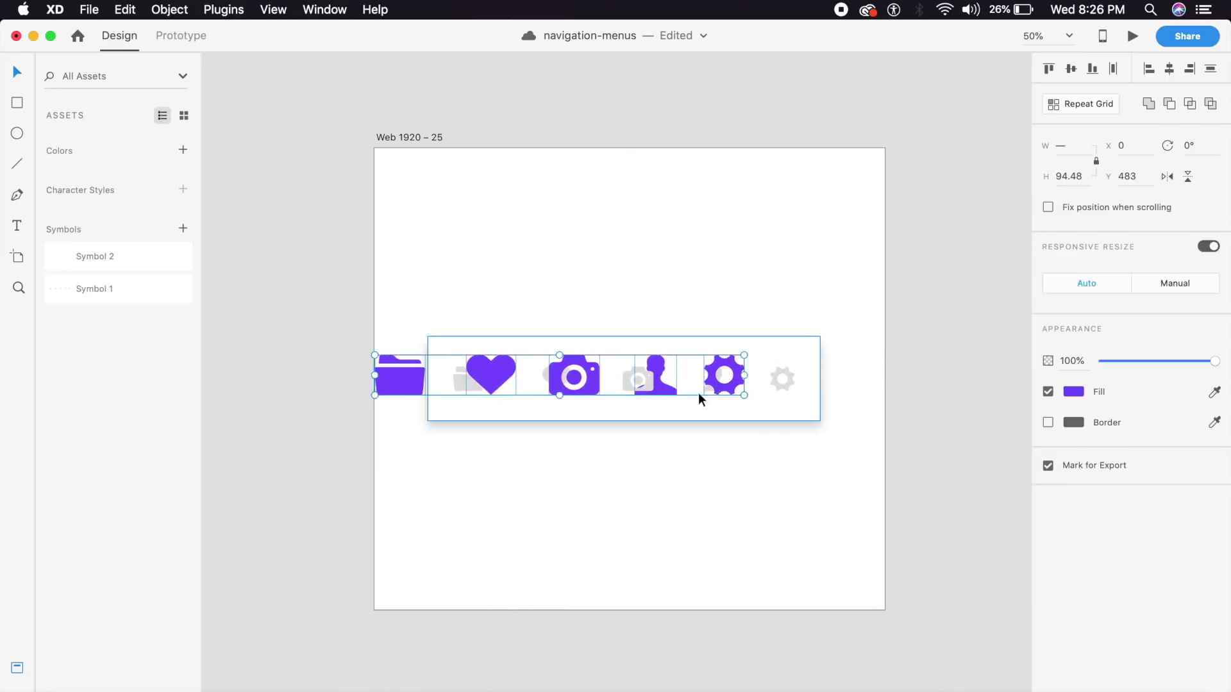
pyautogui.moveTo(590, 384); pyautogui.dragTo(652, 390)
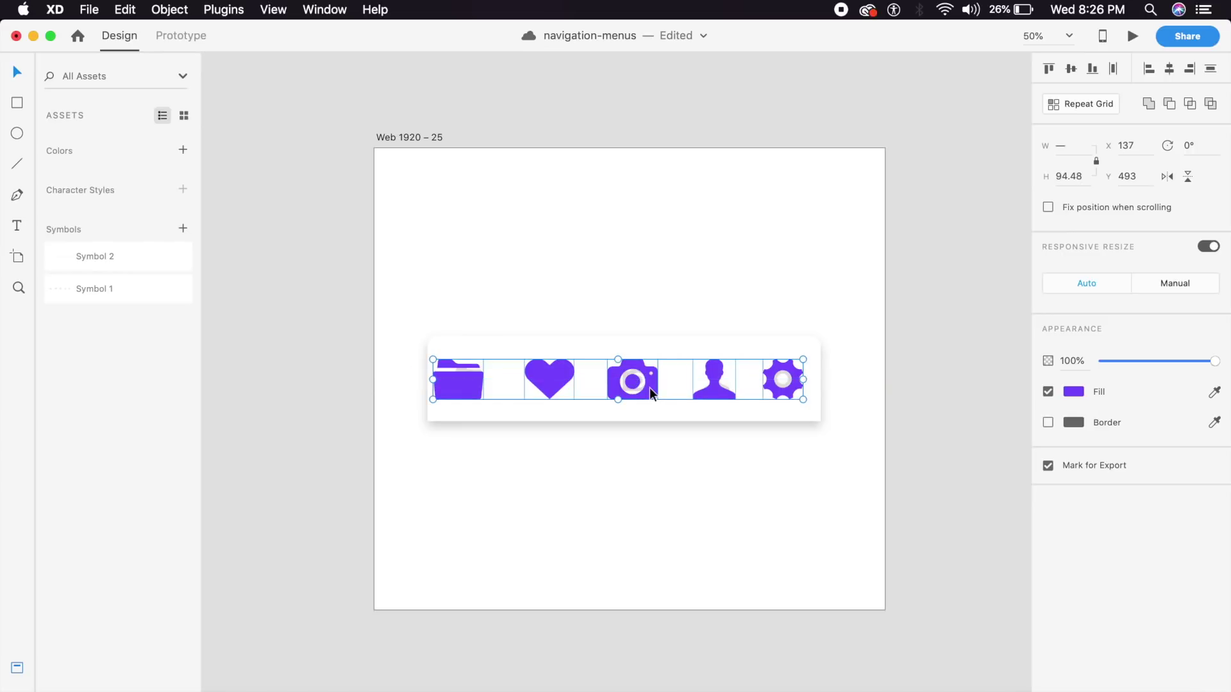
# Widen the purple icon row further so it is about 102 high and starts at X 109, Y 489
pyautogui.press('super+plus')
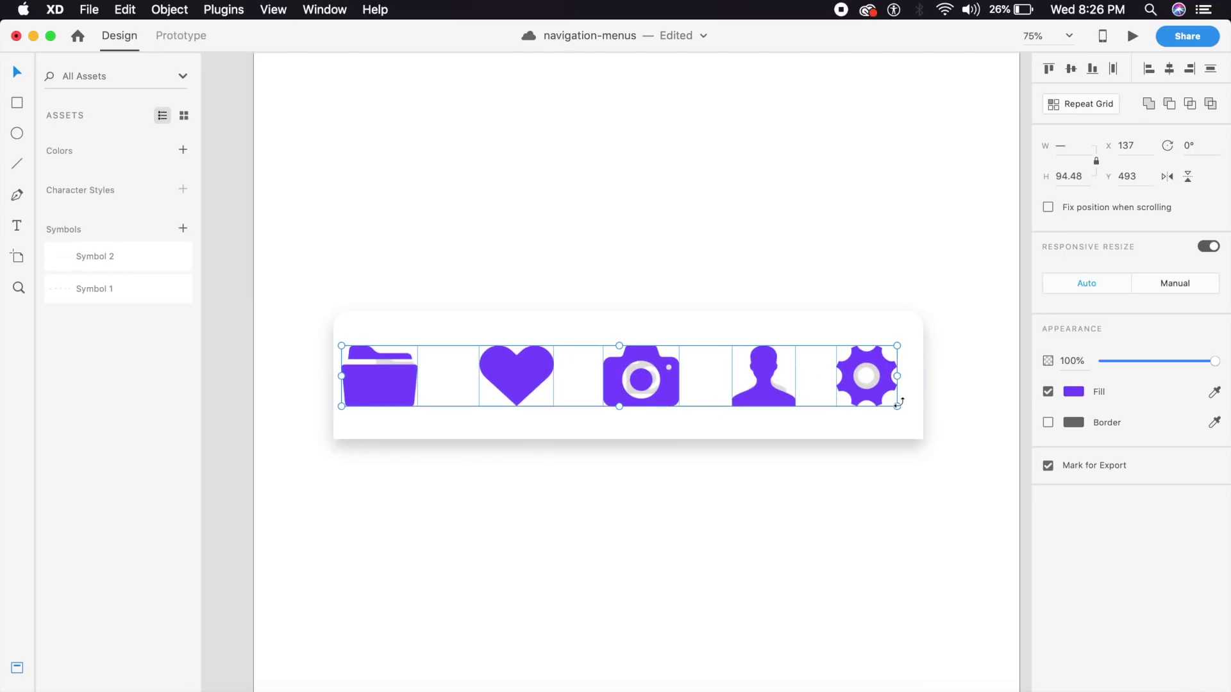
pyautogui.press('super+a')
pyautogui.keyDown('shift'); pyautogui.click(905, 432); pyautogui.keyUp('shift')
pyautogui.moveTo(898, 409); pyautogui.dragTo(933, 430)
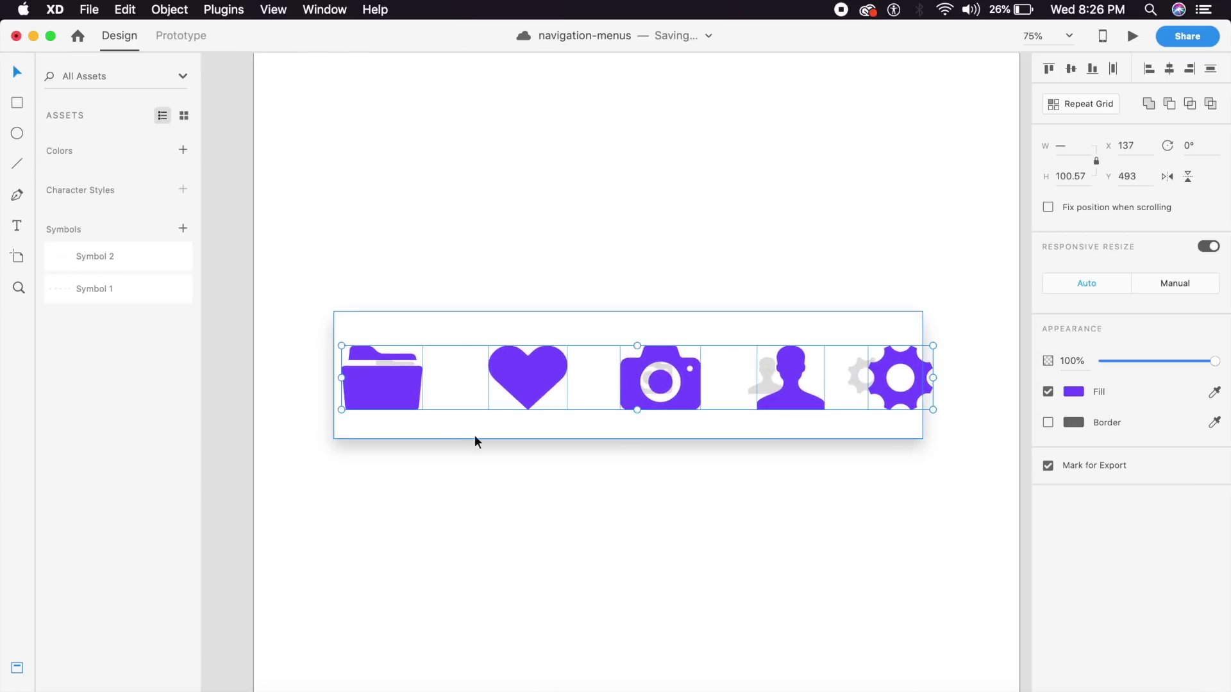
pyautogui.moveTo(341, 410)
pyautogui.mouseDown()
pyautogui.moveTo(331, 416)
pyautogui.moveTo(357, 396)
pyautogui.mouseUp()
# Set the opacity of the five enlarged purple icons to 0% and deselect them
pyautogui.moveTo(1120, 360); pyautogui.dragTo(1024, 363)
pyautogui.press('super+minus')
pyautogui.press('super+minus')
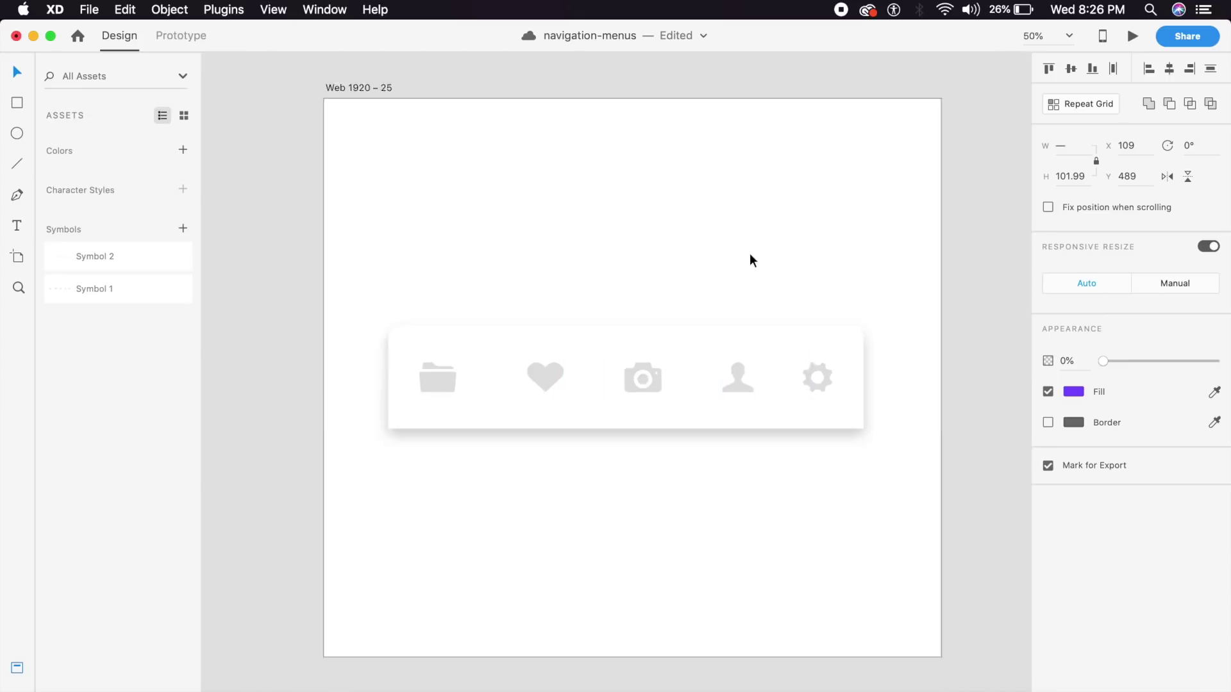
pyautogui.press('Escape')
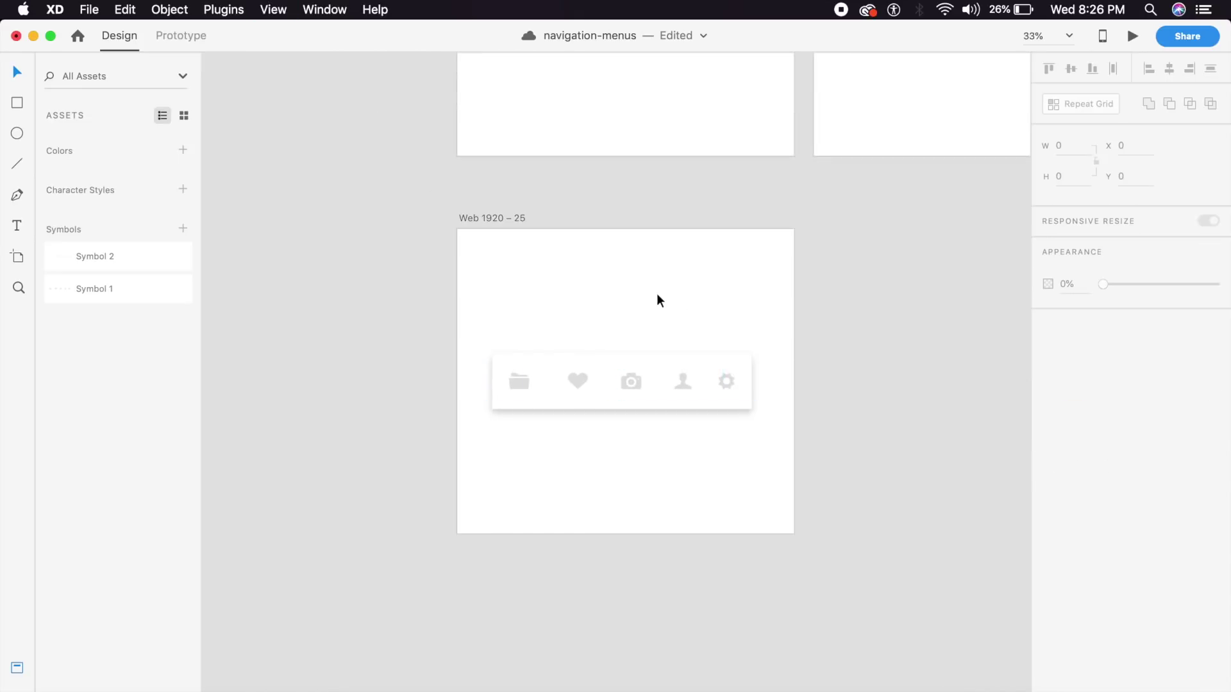
# Move the hidden purple folder icon to X 156, Y 489 and set its opacity to 100%
pyautogui.press('super+plus')
pyautogui.moveTo(449, 380); pyautogui.dragTo(460, 383)
pyautogui.moveTo(1167, 361); pyautogui.dragTo(1218, 361)
pyautogui.press('super+plus')
pyautogui.press('super+plus')
pyautogui.press('space')
pyautogui.moveTo(291, 580); pyautogui.dragTo(531, 519)
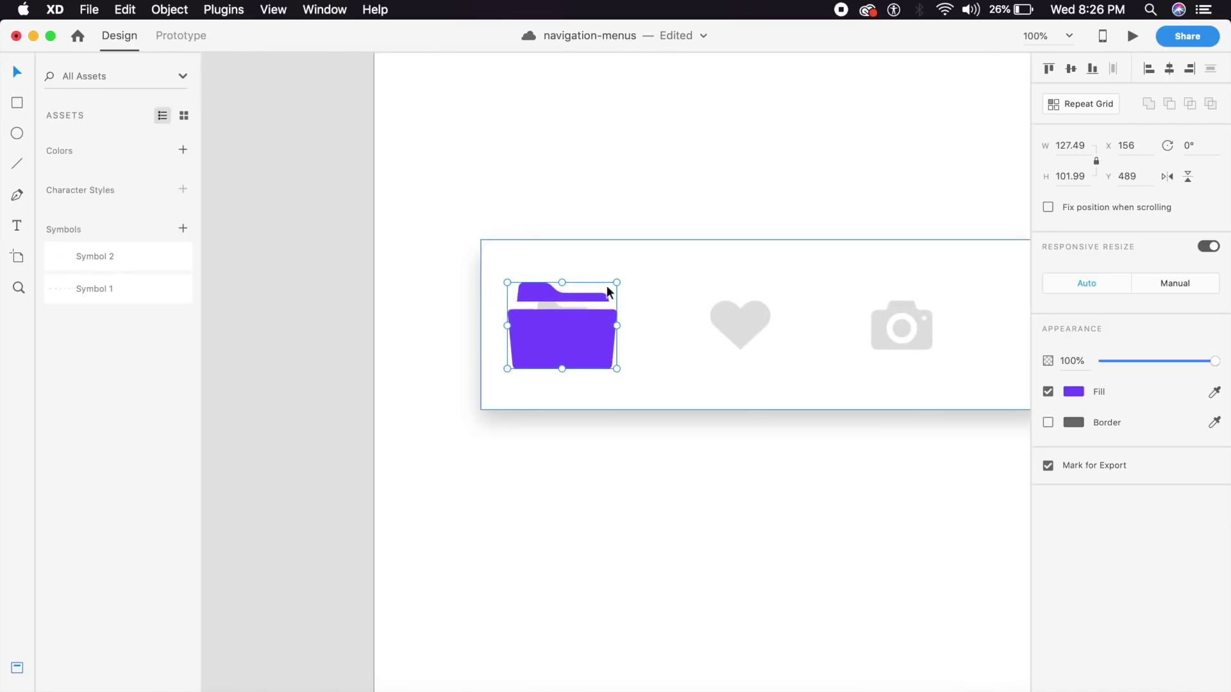
# Shrink the purple folder to about 71 × 57 and position it exactly over the grey folder icon
pyautogui.moveTo(617, 280); pyautogui.dragTo(556, 307)
pyautogui.moveTo(528, 356); pyautogui.dragTo(585, 351)
pyautogui.click(625, 500)
pyautogui.press('super+minus')
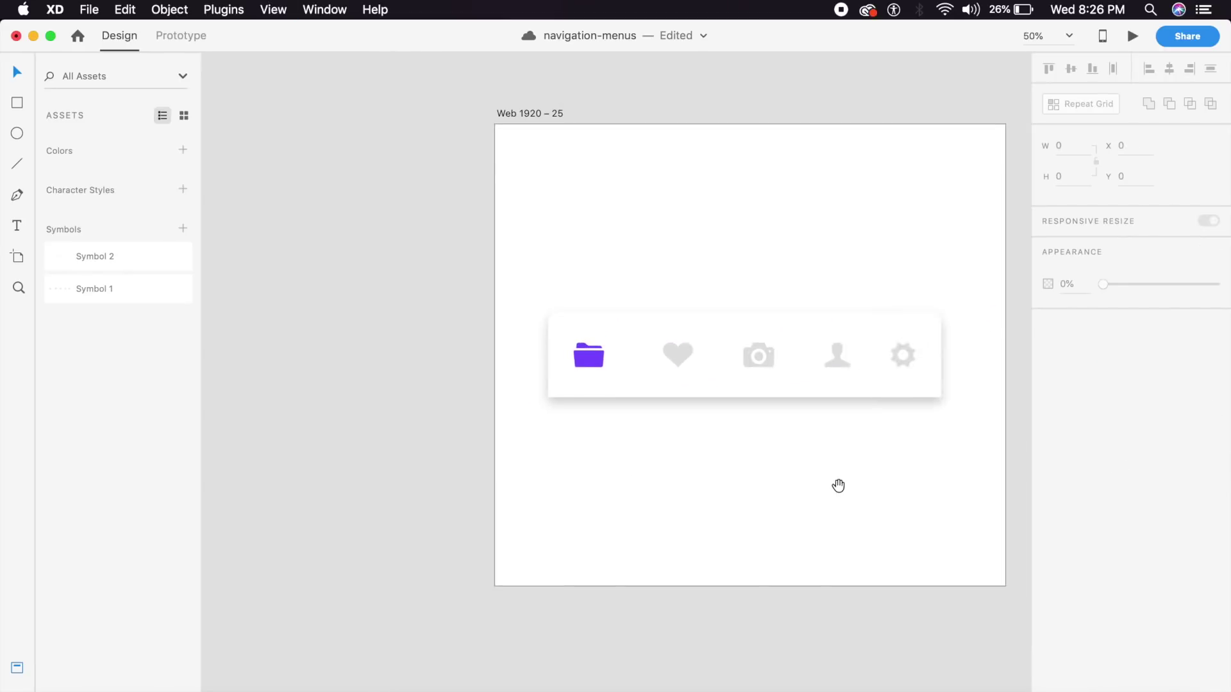
# Duplicate the Web 1920 – 25 artboard beside it at X 2124, Y 9921
pyautogui.press('super+a')
pyautogui.press('super+plus')
pyautogui.moveTo(680, 512); pyautogui.dragTo(737, 491)
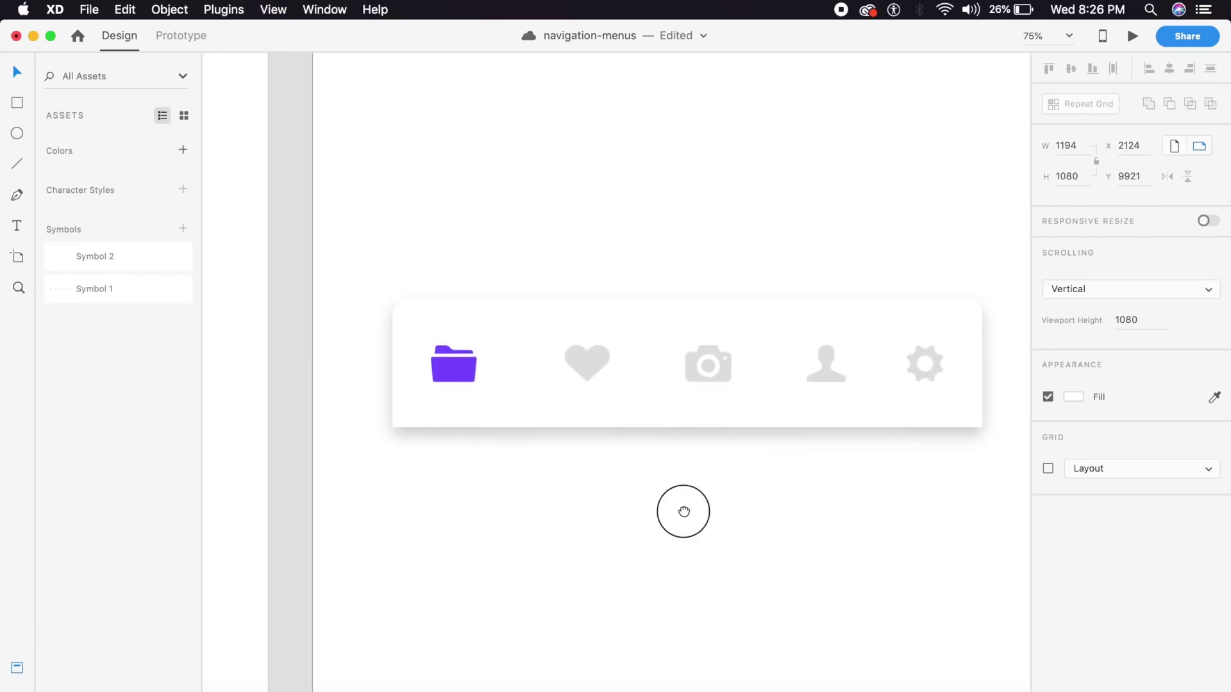
# On the artboard copy, shrink the purple folder to about 21 × 17 at its centre and set its opacity to 0%
pyautogui.press('super+plus')
pyautogui.moveTo(528, 448); pyautogui.dragTo(625, 436)
pyautogui.click(502, 343)
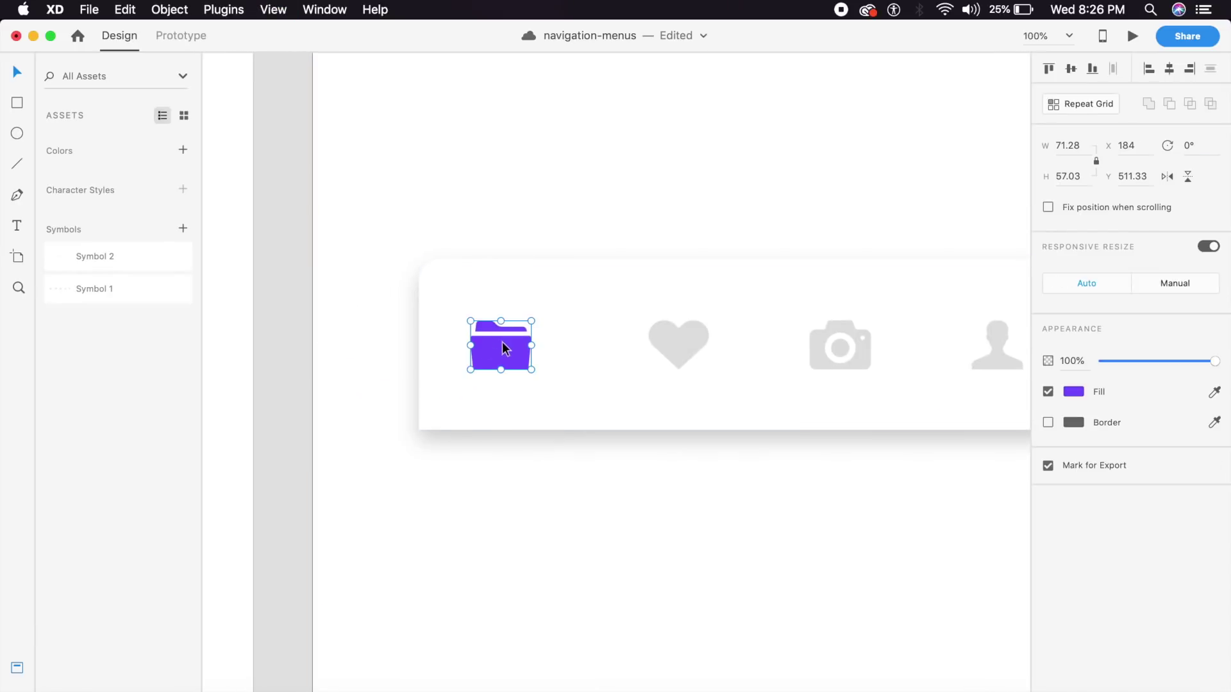
pyautogui.moveTo(531, 321); pyautogui.dragTo(490, 350)
pyautogui.moveTo(1186, 365); pyautogui.dragTo(934, 382)
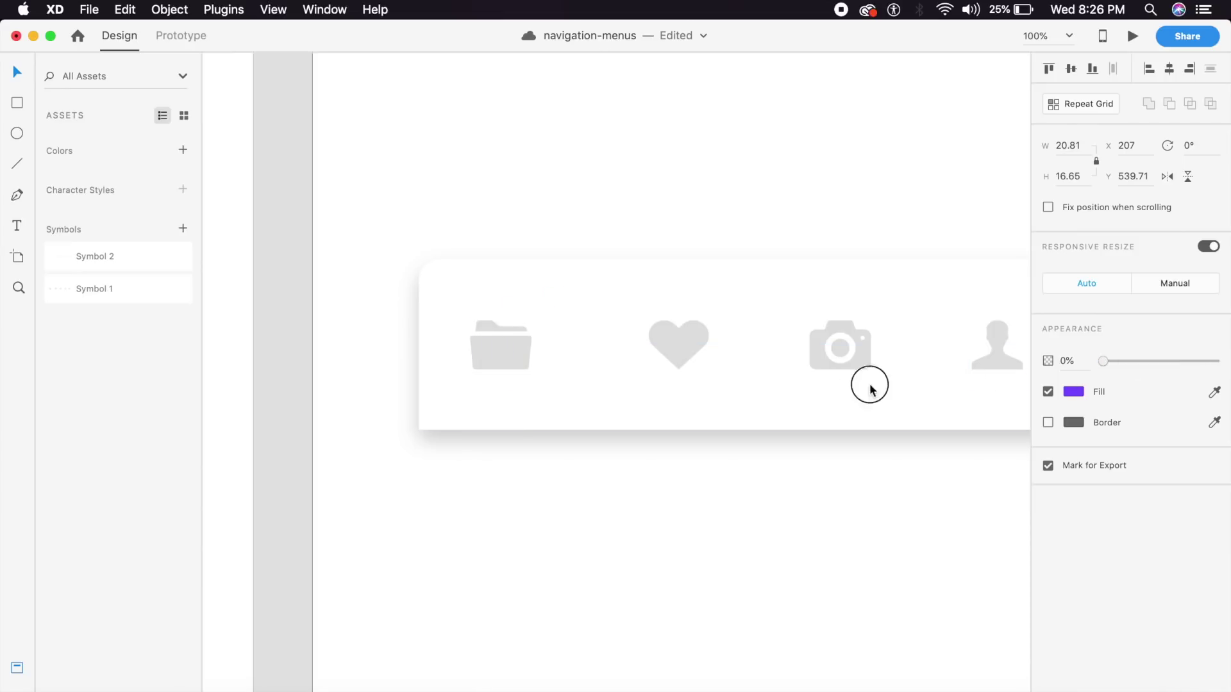
# Set the hidden purple heart's opacity to 100% and shrink it to about 70 × 57 over the grey heart
pyautogui.click(670, 371)
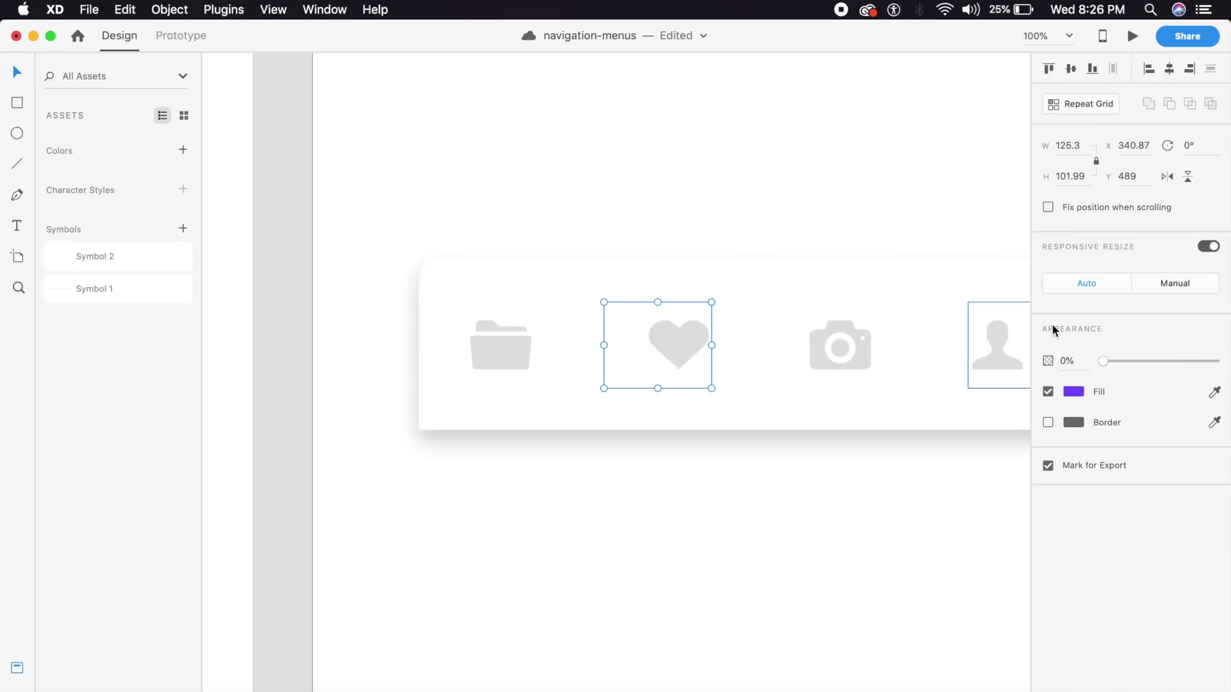
pyautogui.moveTo(1104, 364); pyautogui.dragTo(1218, 371)
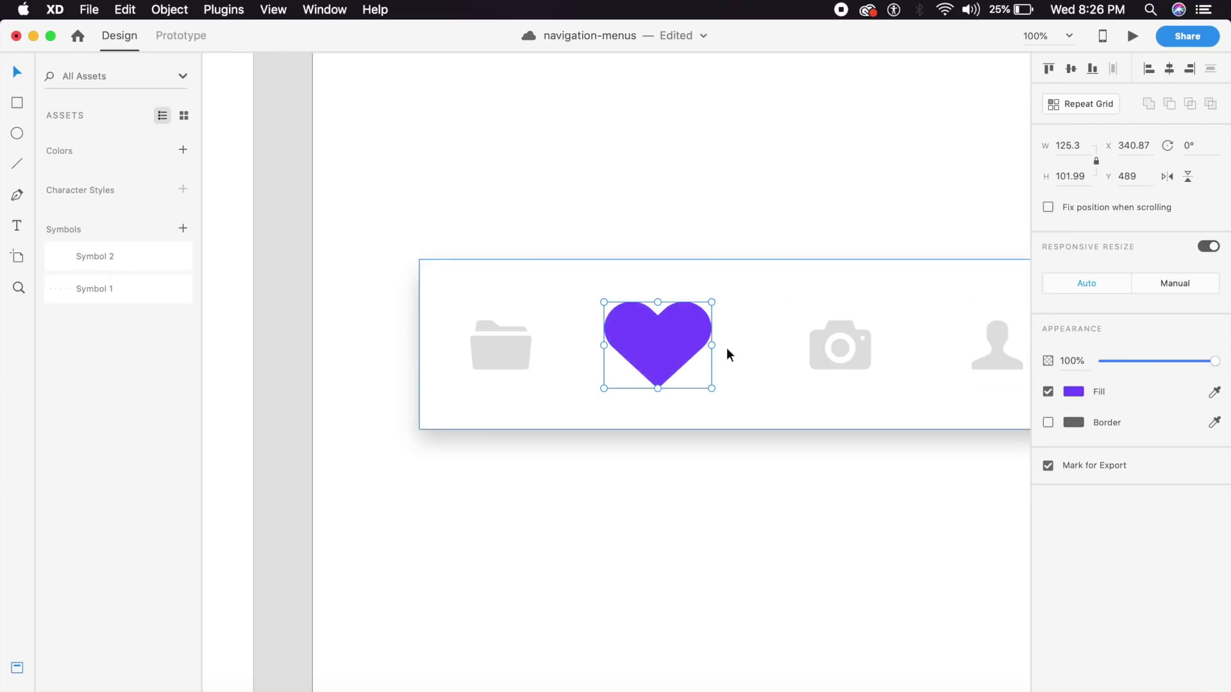
pyautogui.moveTo(604, 390); pyautogui.dragTo(640, 361)
pyautogui.moveTo(711, 299); pyautogui.dragTo(715, 367)
pyautogui.click(660, 458)
# Duplicate the Web 1920 – 26 artboard with the purple heart
pyautogui.press('super+minus')
pyautogui.press('super+minus')
pyautogui.press('super+minus')
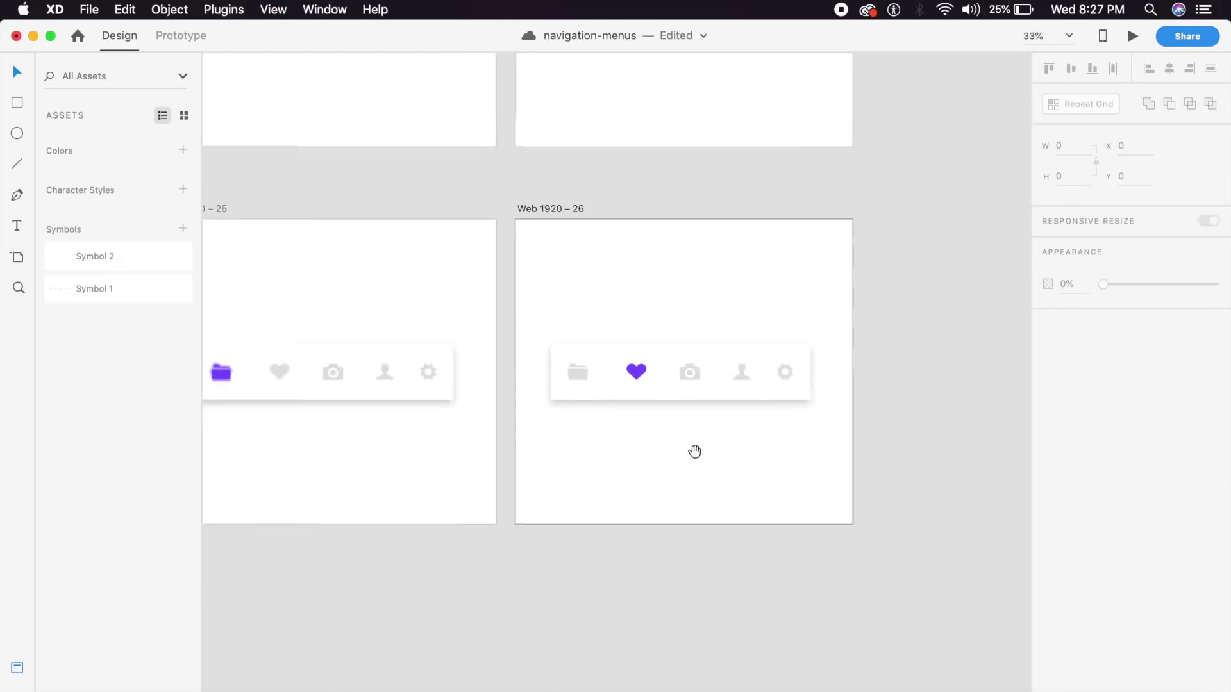
pyautogui.click(544, 314)
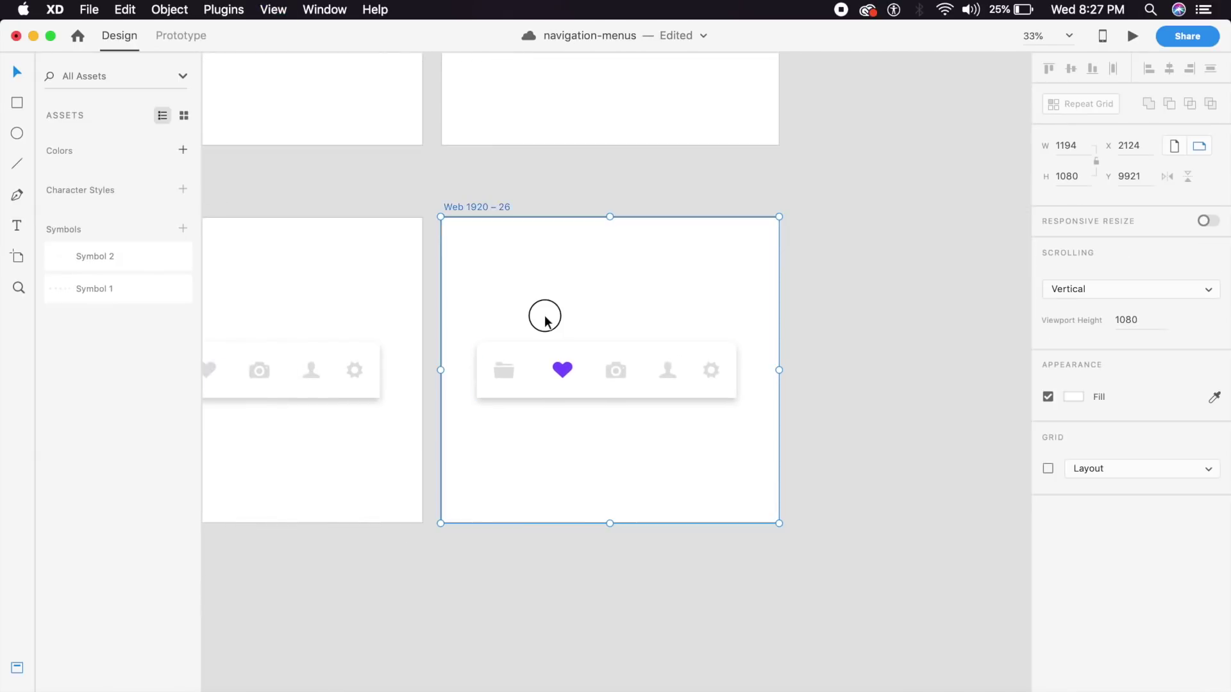
pyautogui.press('super+d')
# On the new copy, shrink the purple heart to about 27 × 22 at its centre and set its opacity to 0%
pyautogui.press('super+plus')
pyautogui.press('super+plus')
pyautogui.press('super+plus')
pyautogui.click(497, 384)
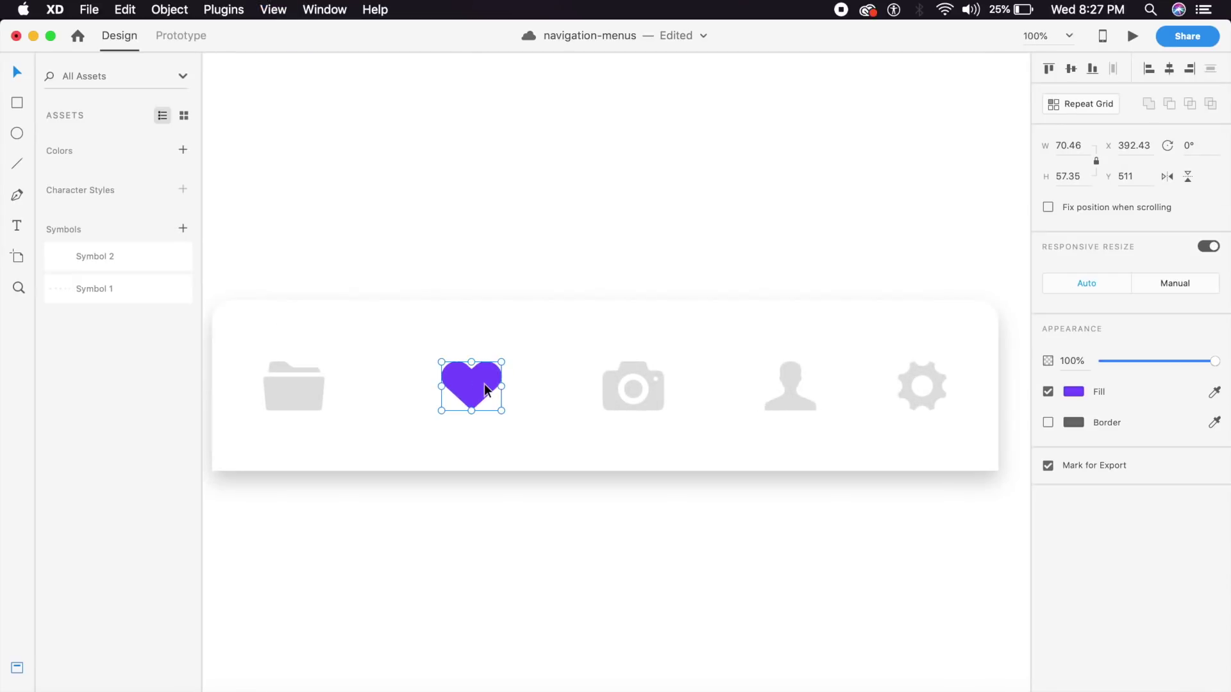
pyautogui.moveTo(502, 361); pyautogui.dragTo(475, 388)
pyautogui.moveTo(1179, 361); pyautogui.dragTo(808, 370)
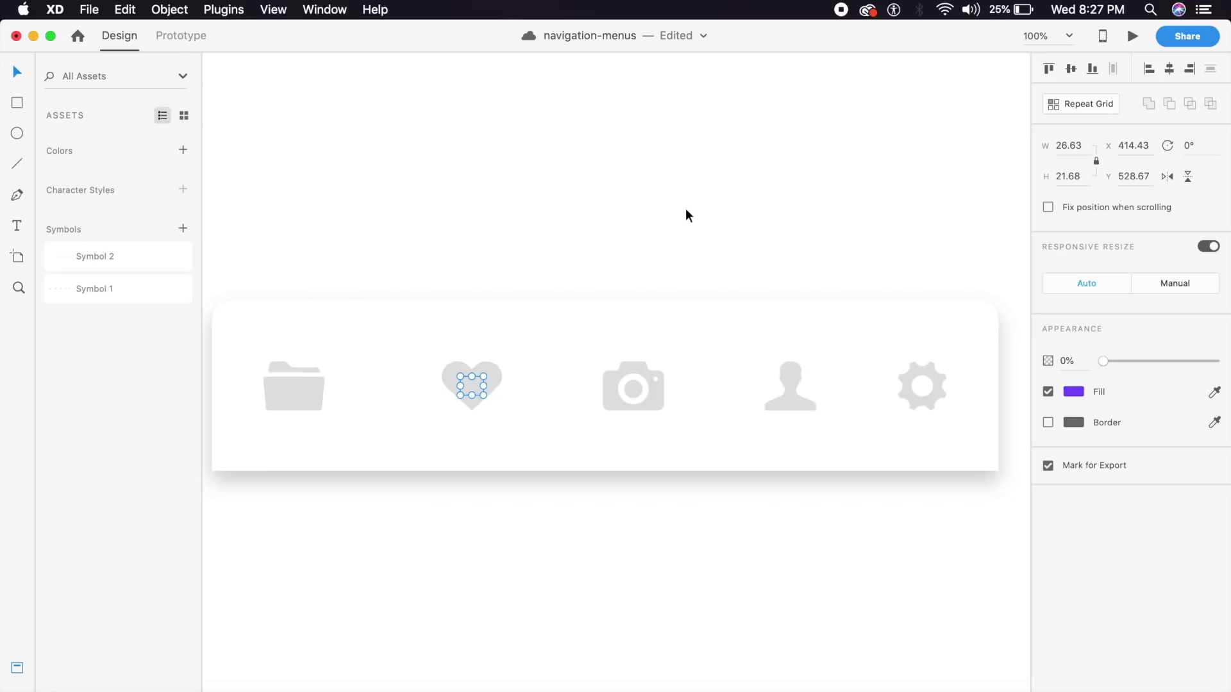
# Select the hidden enlarged camera icon and set its opacity to 100%
pyautogui.press('super+minus')
pyautogui.press('super+plus')
pyautogui.press('super+plus')
pyautogui.press('super+plus')
pyautogui.click(699, 431)
pyautogui.press('super+1')
pyautogui.moveTo(1102, 362); pyautogui.dragTo(1215, 361)
# Shrink the purple camera to about 71 × 57 and align it over the grey camera at X 581.43, Y 511.93
pyautogui.moveTo(684, 343); pyautogui.dragTo(642, 376)
pyautogui.moveTo(632, 424); pyautogui.dragTo(654, 412)
pyautogui.press('super+2')
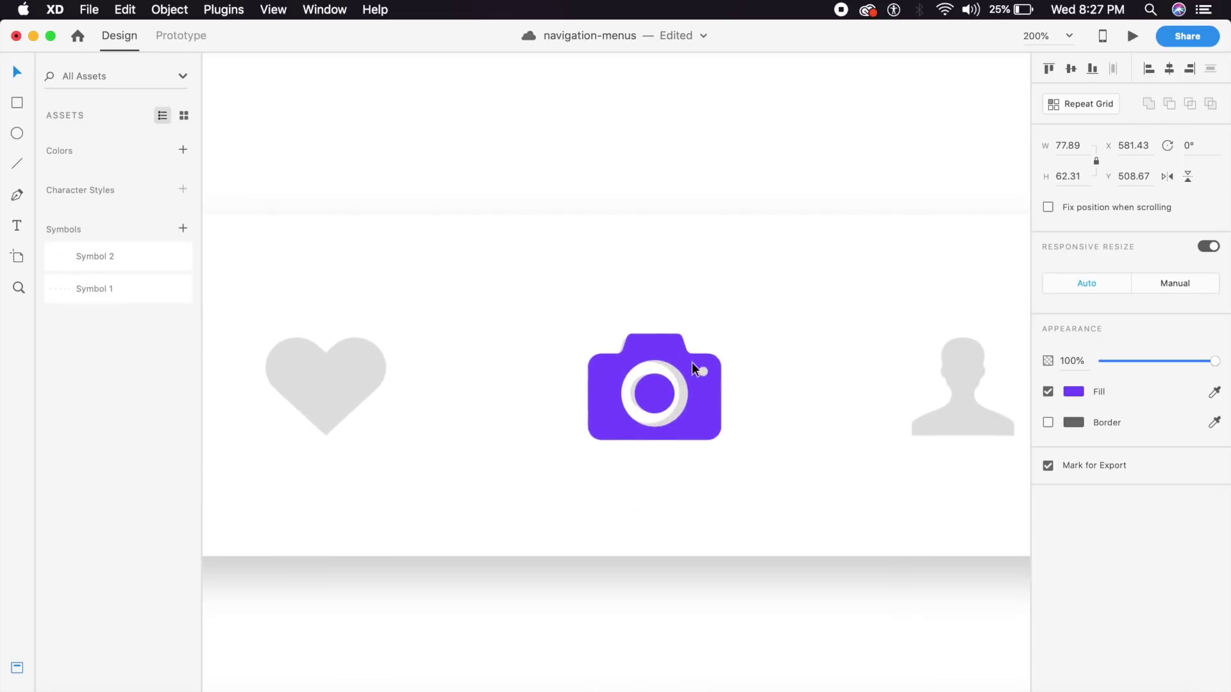
pyautogui.moveTo(714, 339); pyautogui.dragTo(708, 344)
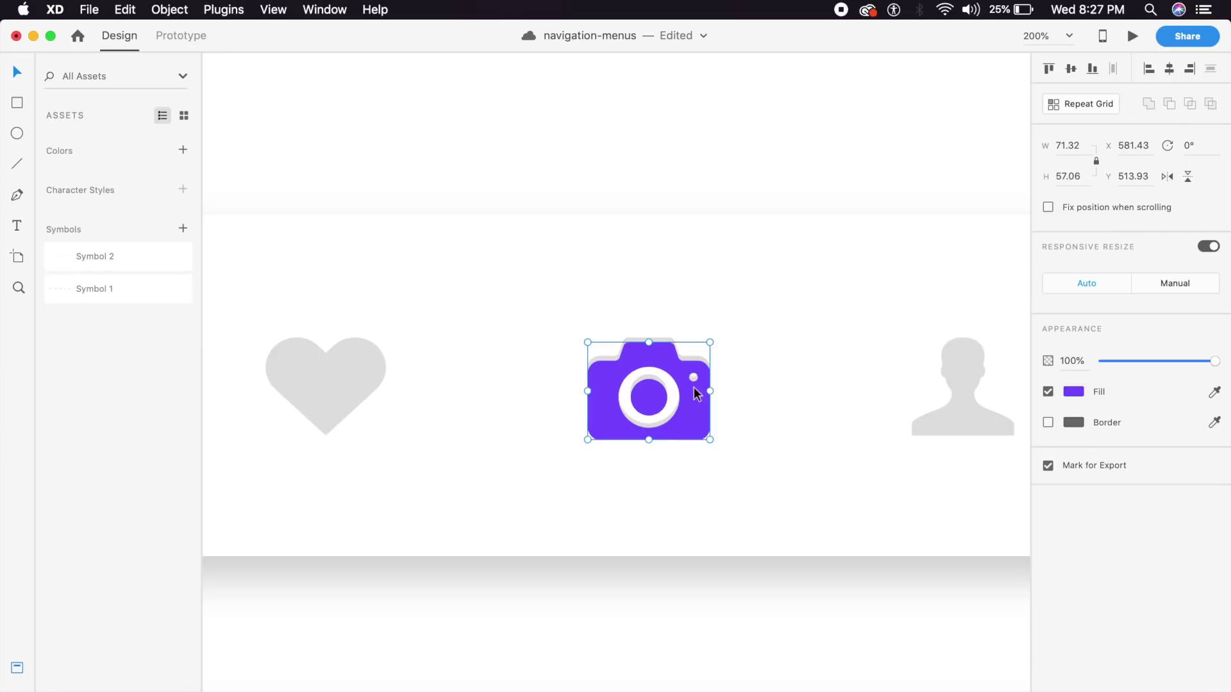
pyautogui.moveTo(692, 439); pyautogui.dragTo(685, 426)
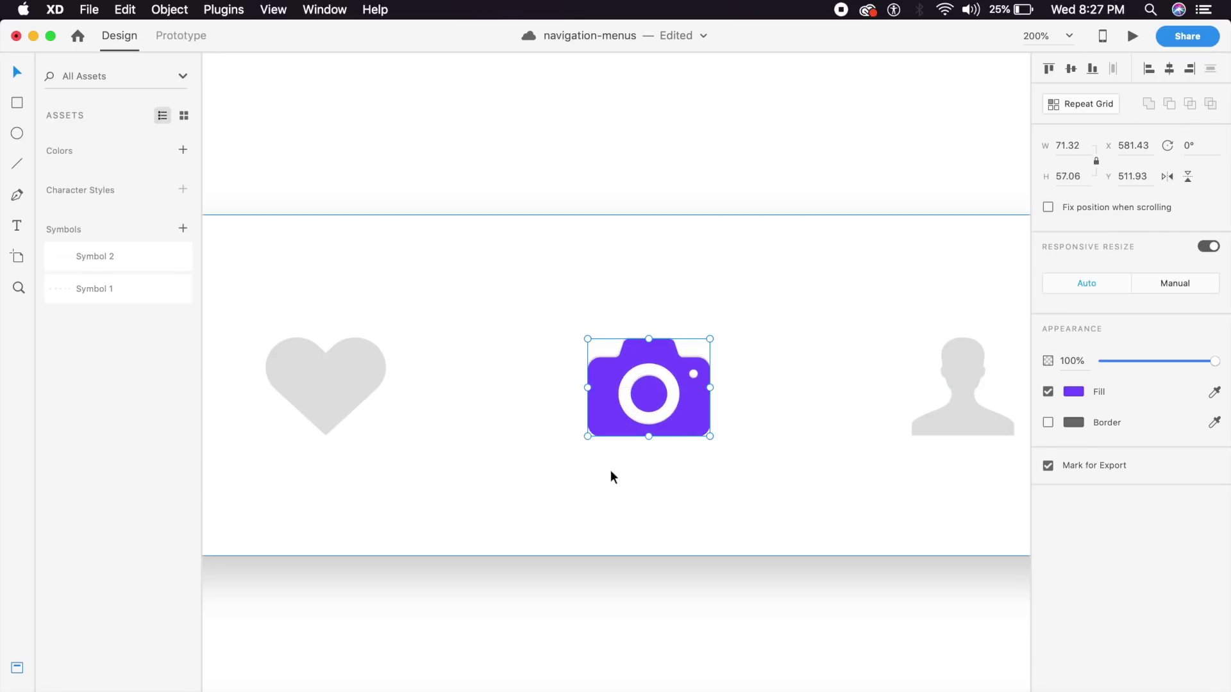
# In prototype mode, link the grey heart on the Web 1920 – 25 artboard to the Web 1920 – 26 artboard
pyautogui.scroll(-6, 611, 476)
pyautogui.hscroll(-6, 759, 435)
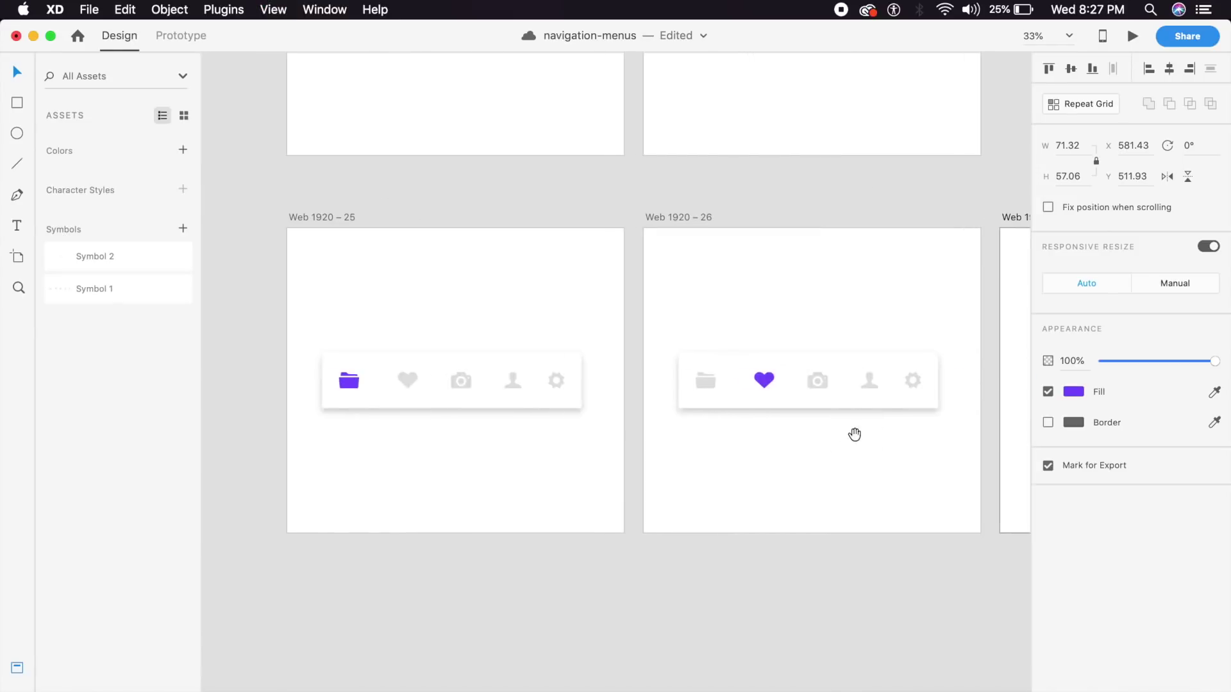
pyautogui.click(623, 459)
pyautogui.click(180, 39)
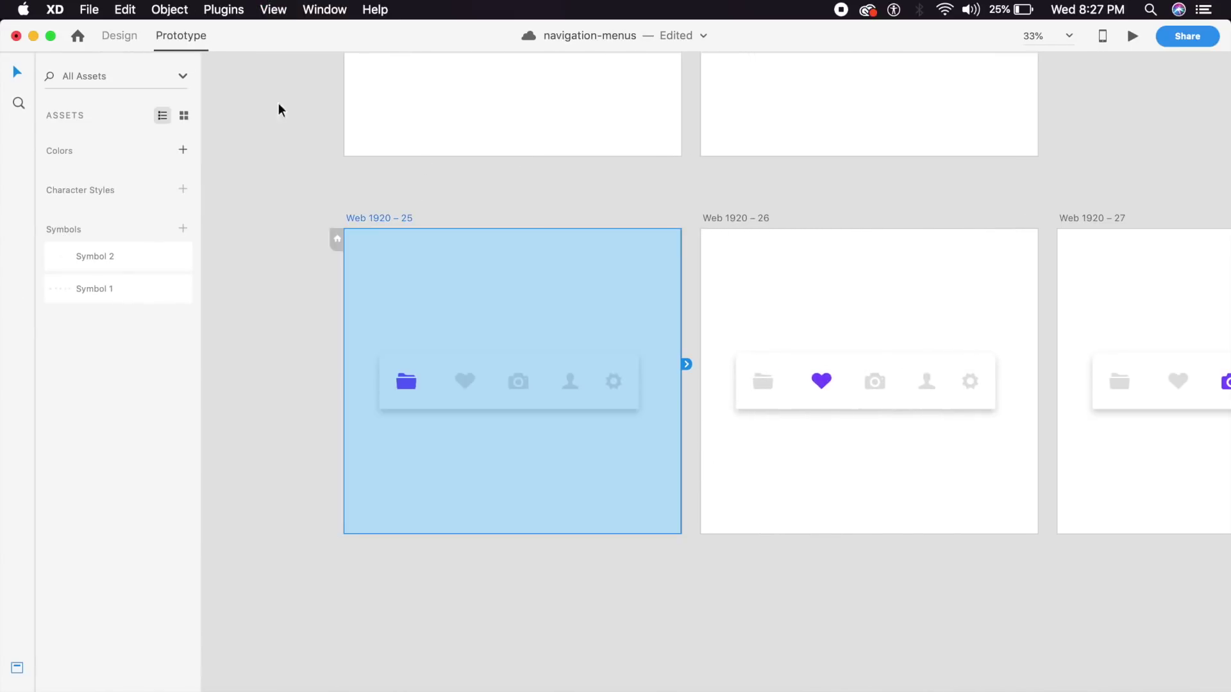
pyautogui.click(466, 381)
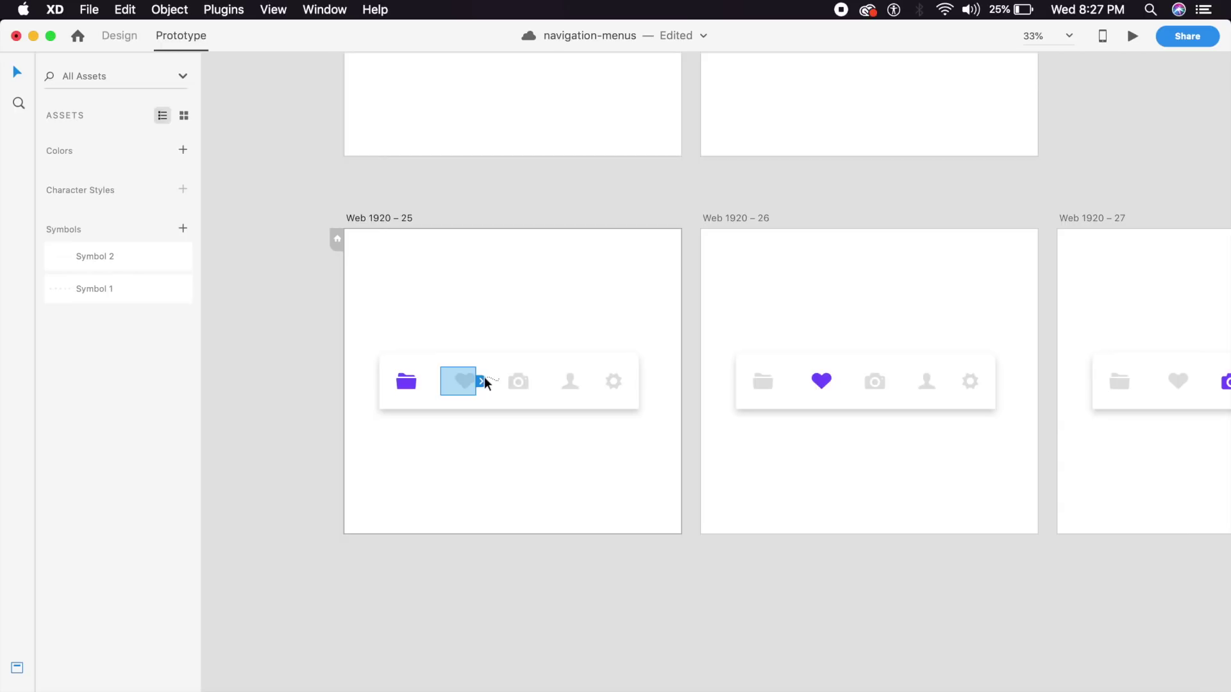
pyautogui.moveTo(483, 380); pyautogui.dragTo(807, 385)
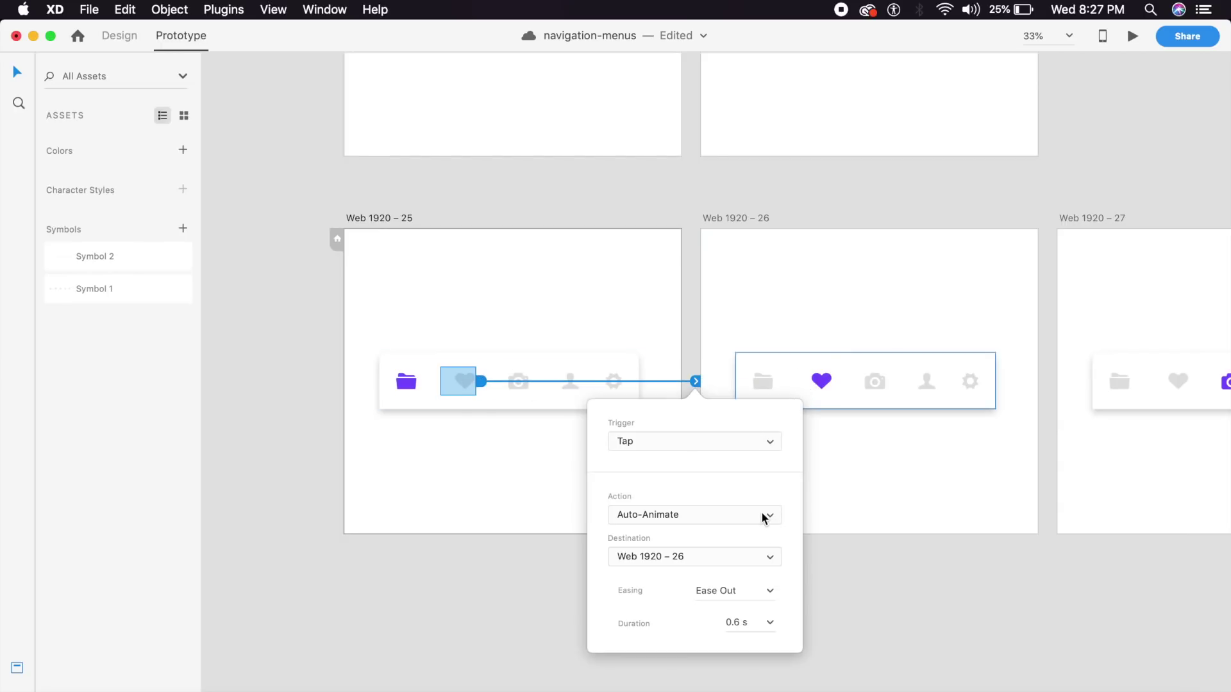
# Set the heart link's auto-animate easing to Snap and its duration to 0.4 s
pyautogui.click(766, 598)
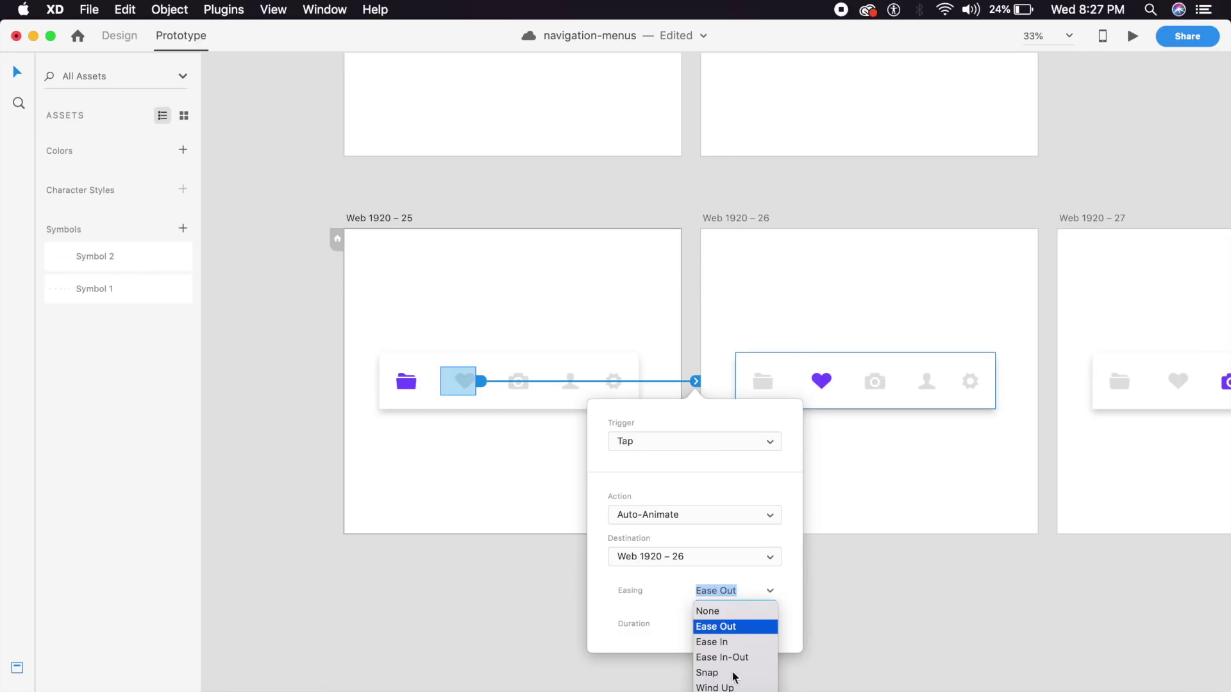
pyautogui.click(708, 672)
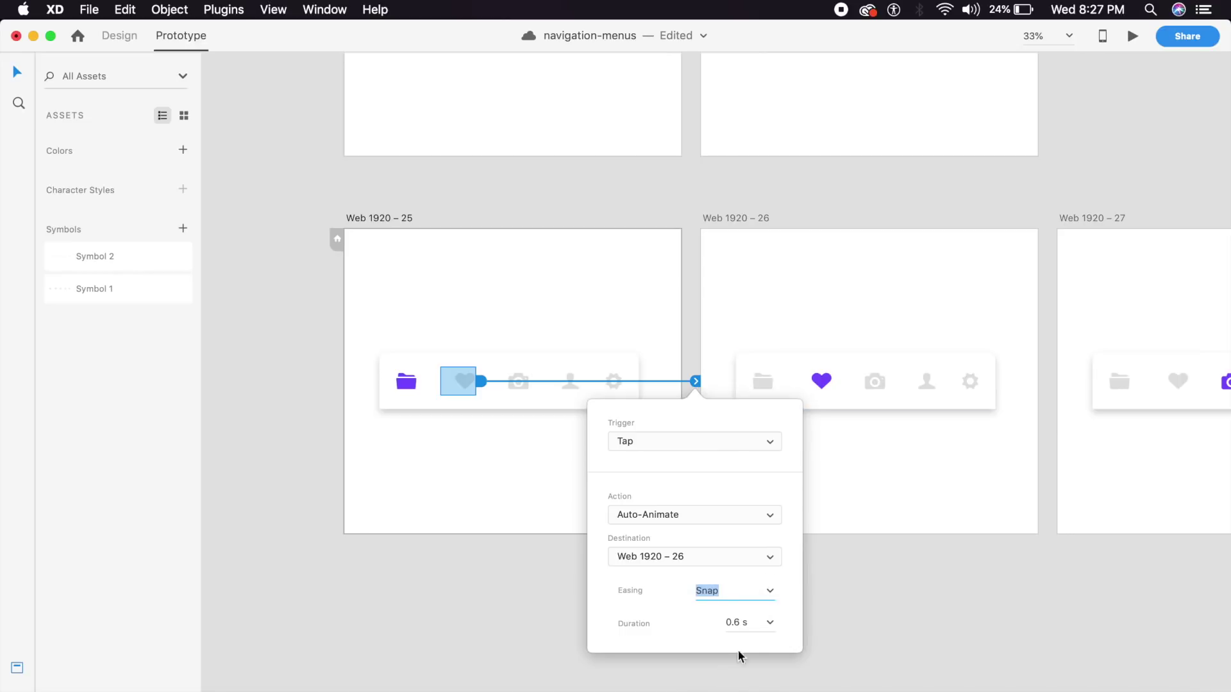
pyautogui.click(771, 633)
pyautogui.click(739, 659)
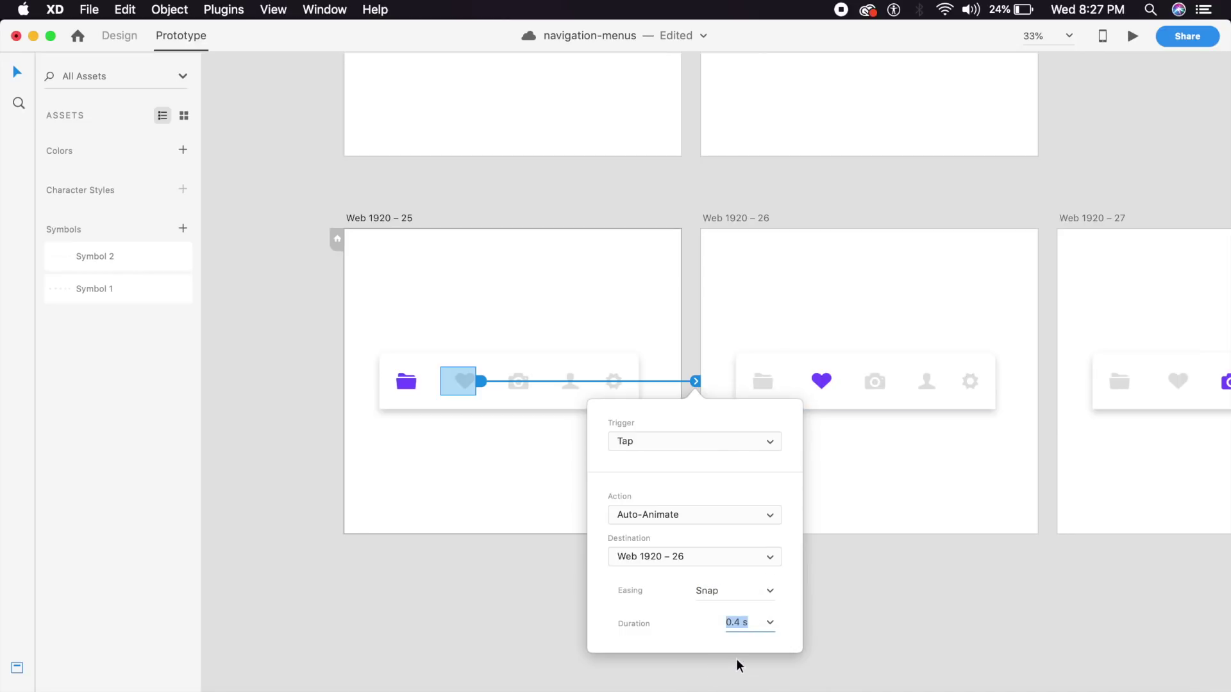
pyautogui.click(889, 504)
# Link the grey camera on the Web 1920 – 26 artboard to the Web 1920 – 27 artboard
pyautogui.hscroll(5, 874, 479)
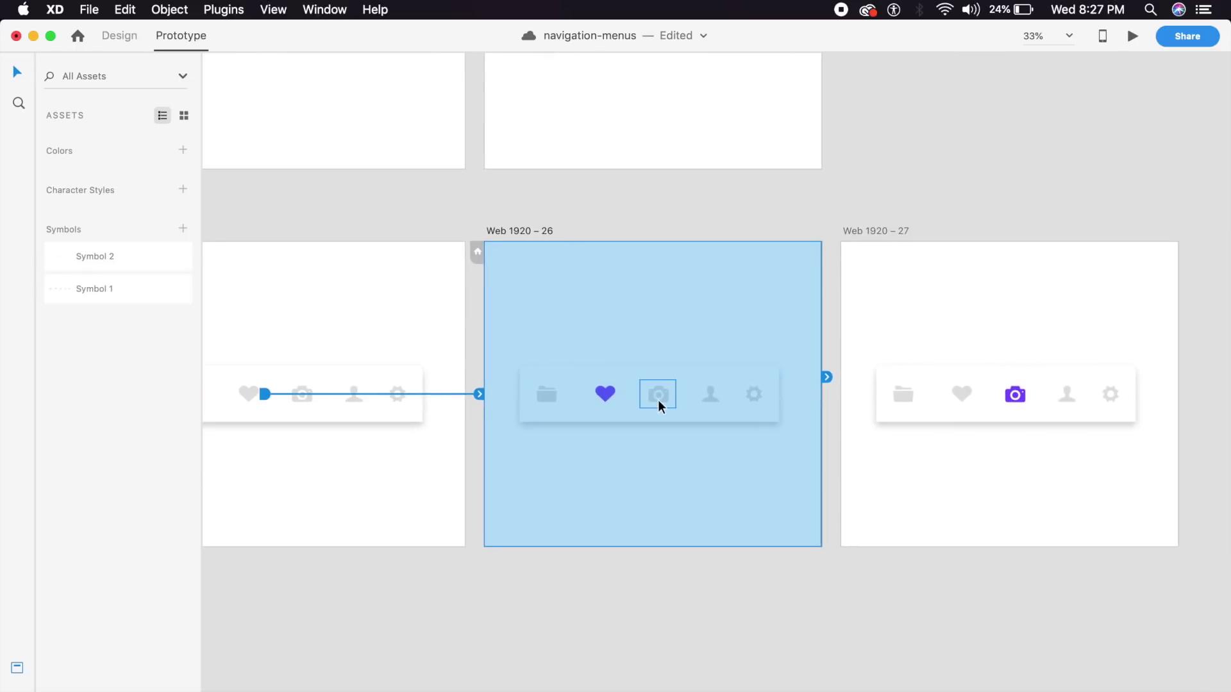
pyautogui.click(659, 396)
pyautogui.moveTo(674, 394); pyautogui.dragTo(865, 463)
# Preview the prototype from the Web 1920 – 25 artboard, test the heart and camera icon transitions, and close the preview
pyautogui.click(401, 509)
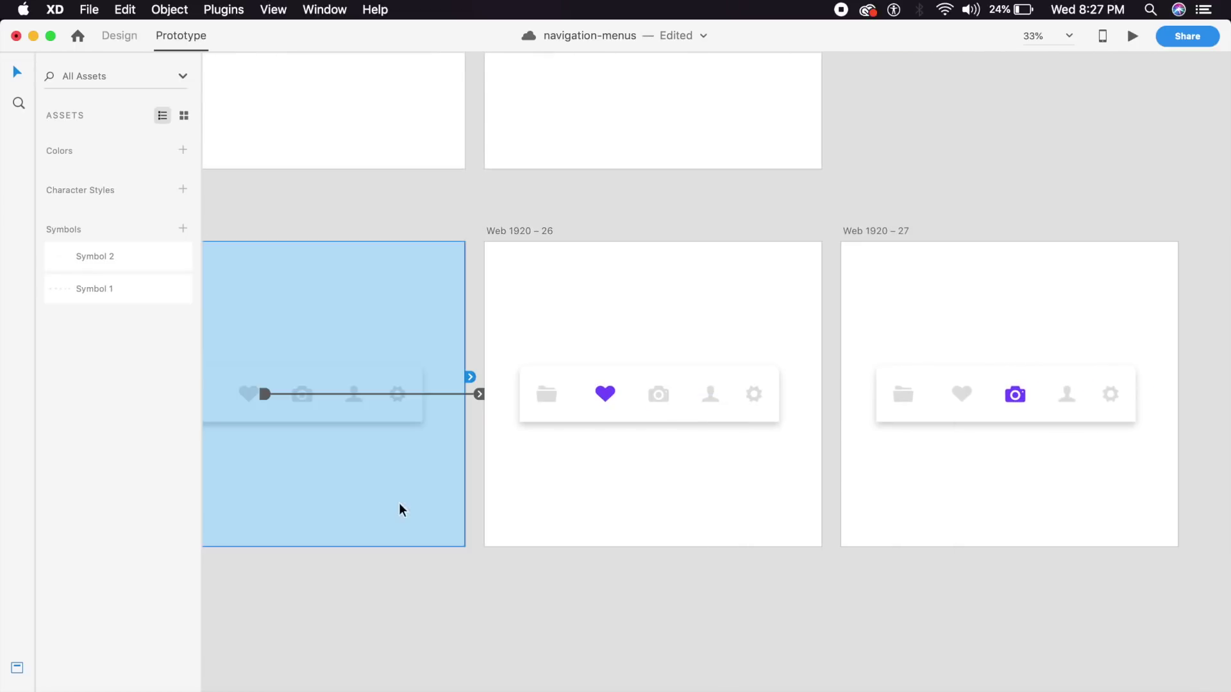
pyautogui.click(1133, 38)
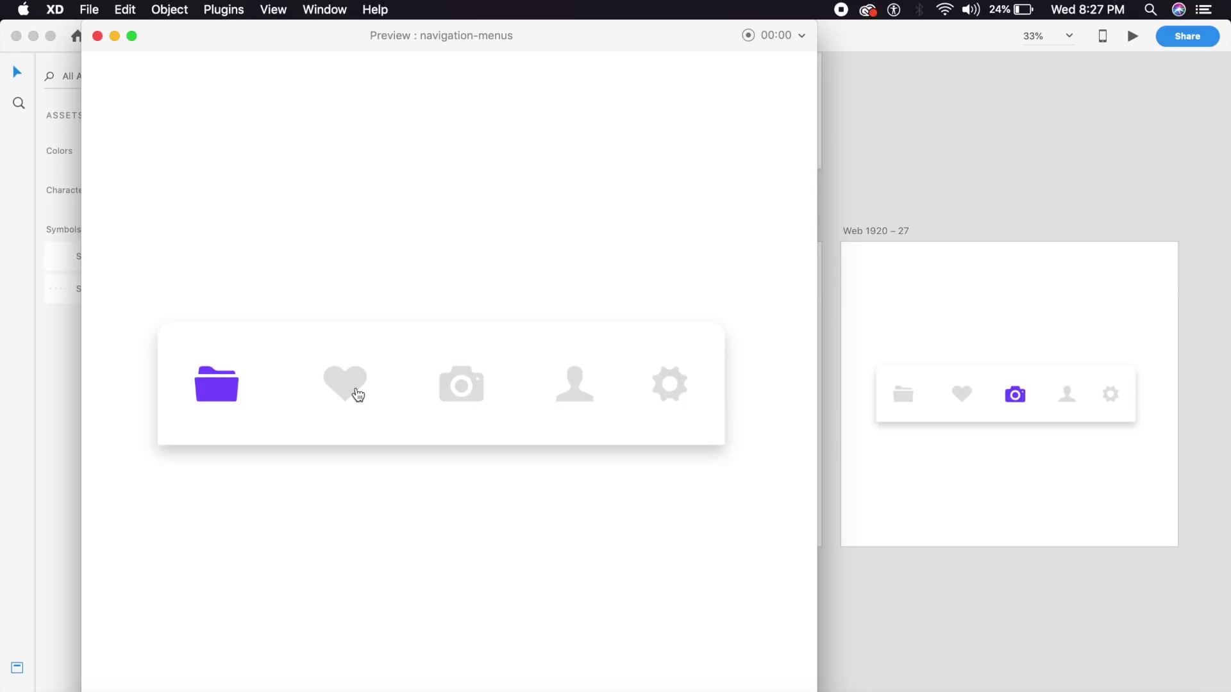
pyautogui.click(358, 393)
pyautogui.click(466, 401)
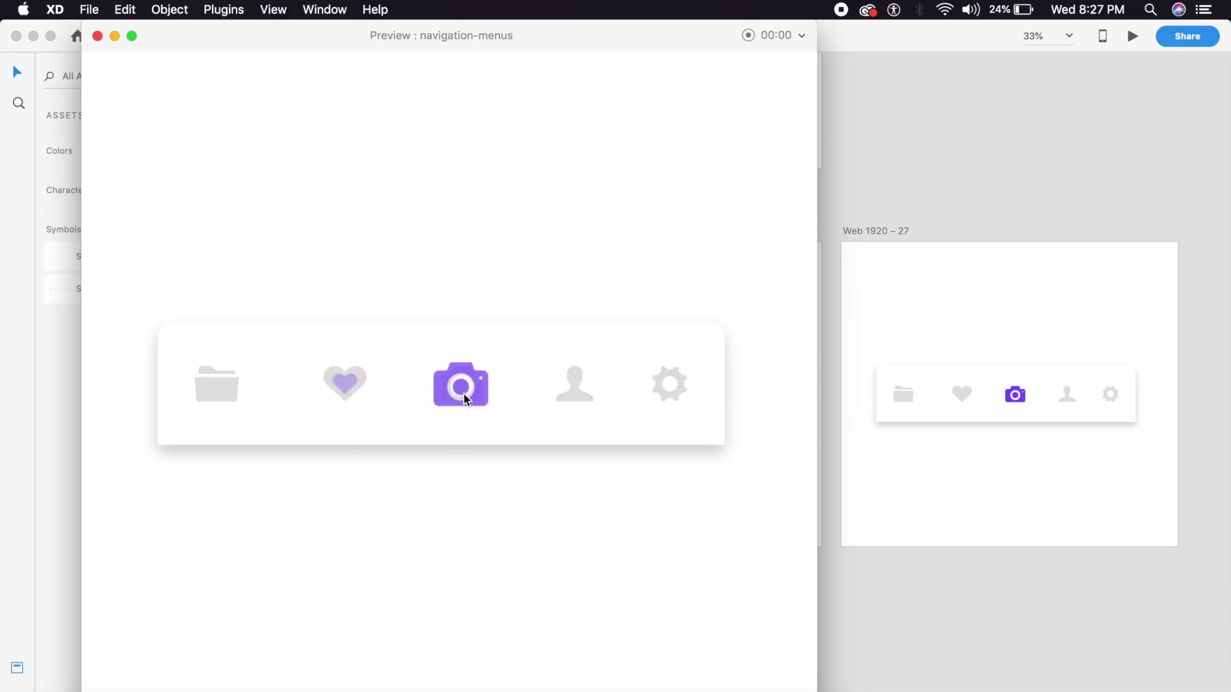
pyautogui.click(98, 36)
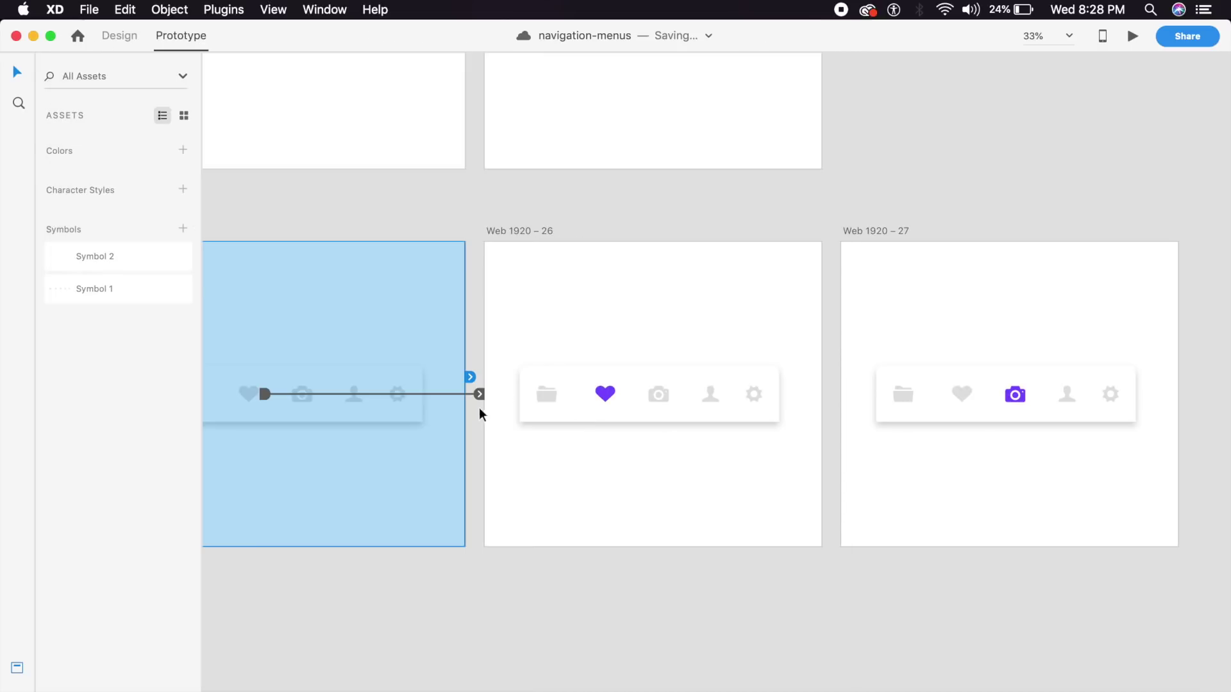
# Preview the artboard that combines all three menus and test the person, gear and folder icons in the circle-highlight menu
pyautogui.press('super+minus')
pyautogui.moveTo(502, 246); pyautogui.dragTo(500, 421)
pyautogui.moveTo(496, 314); pyautogui.dragTo(544, 426)
pyautogui.scroll(3, 513, 398)
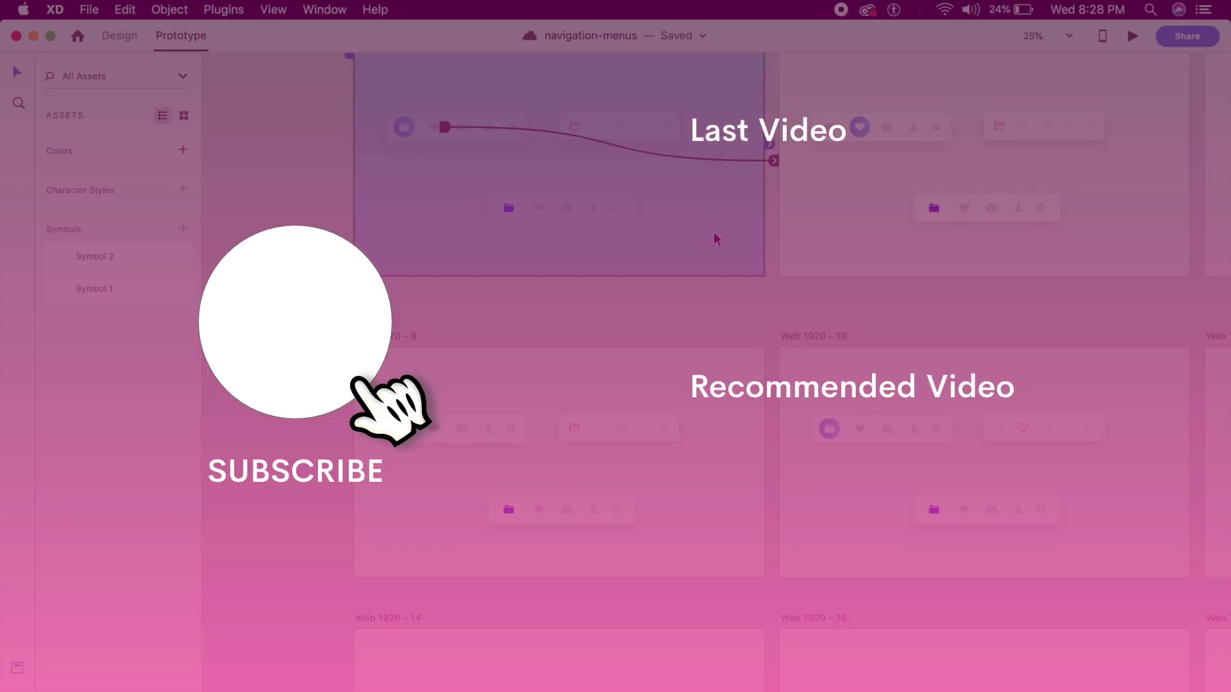
pyautogui.click(1133, 39)
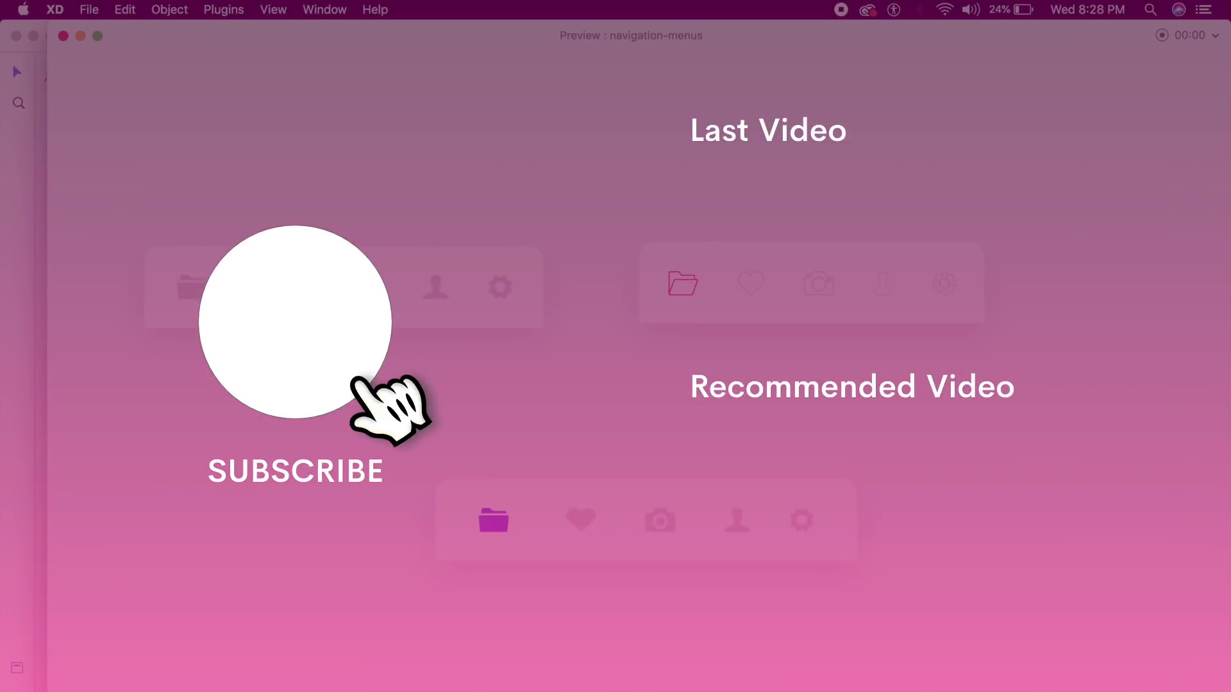
pyautogui.click(441, 300)
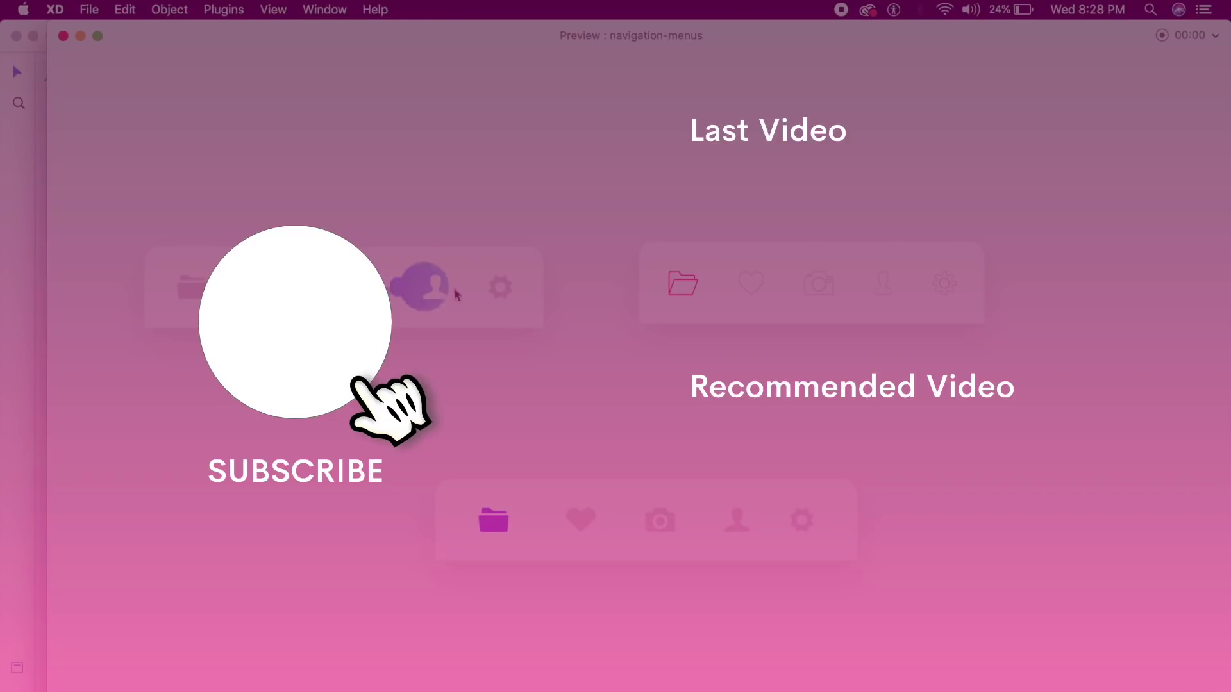
pyautogui.click(499, 290)
pyautogui.click(199, 290)
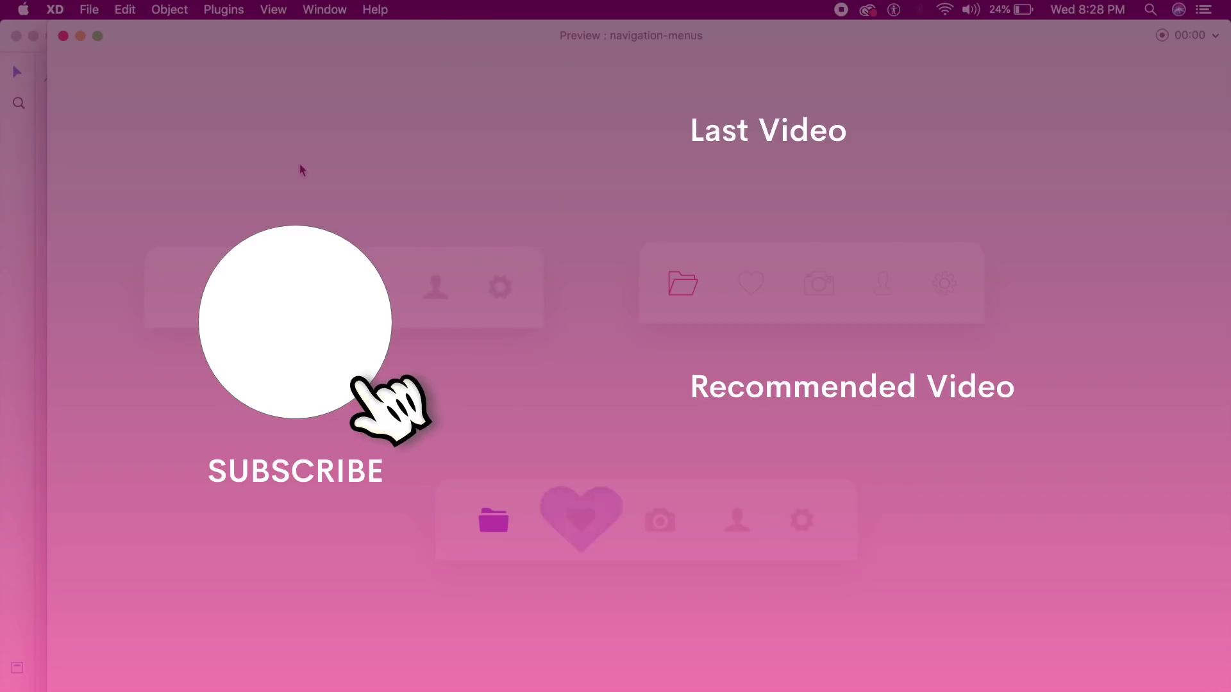